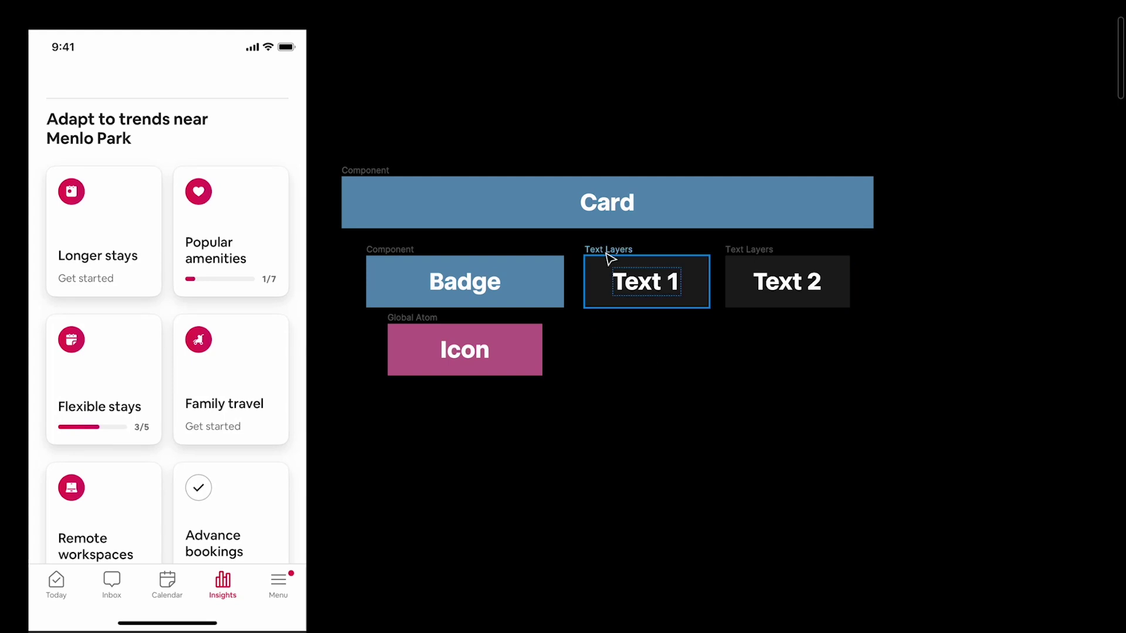
- Inspect the Text, Badge, Profile pic and Card boxes in the component diagrams
click(606, 258)
shift+click(750, 252)
scroll(750, 250, right, 10)
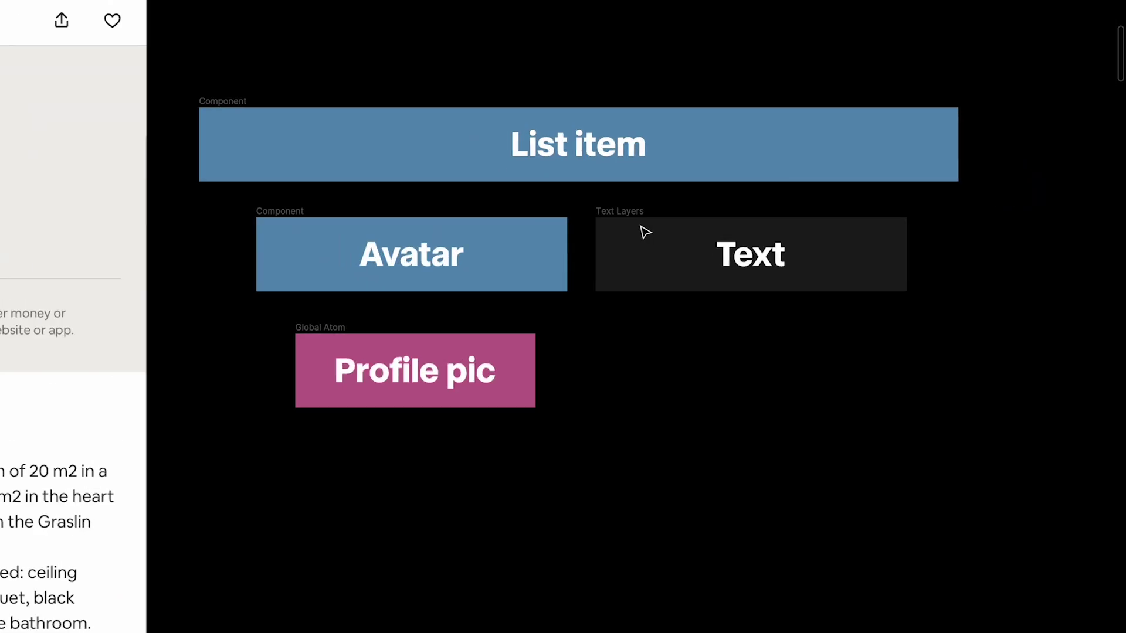
click(641, 226)
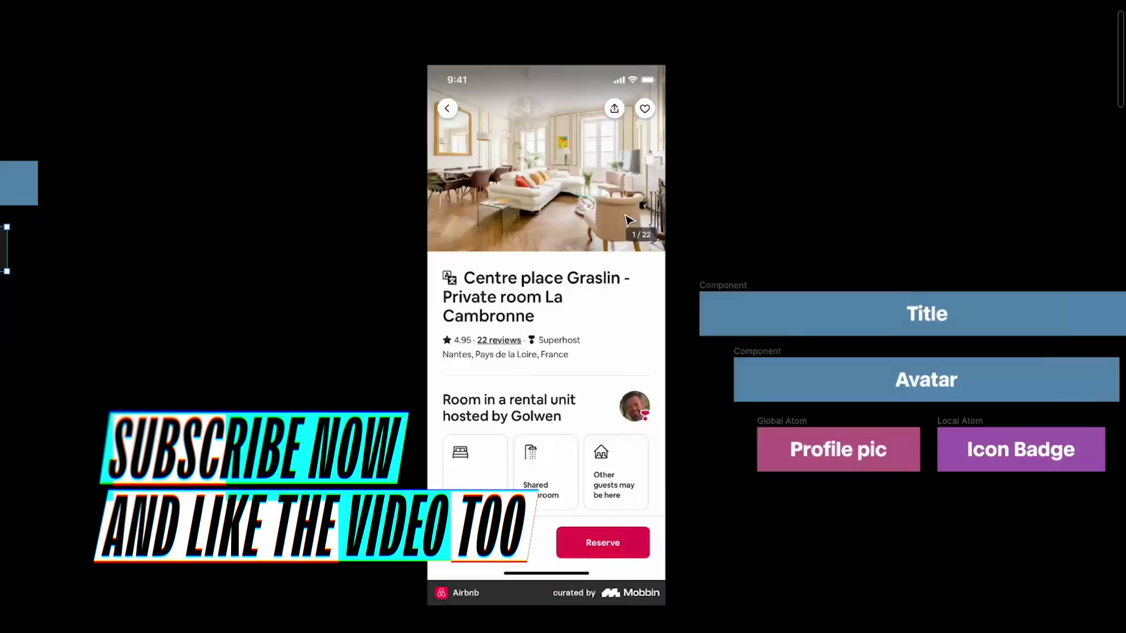
scroll(666, 382, right, 15)
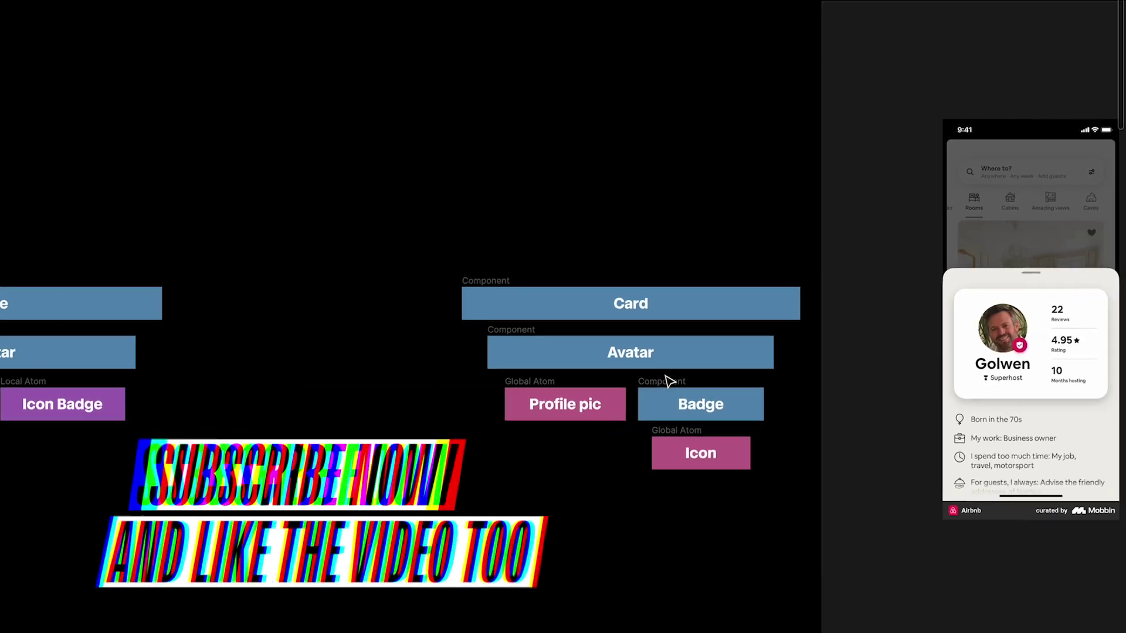
click(666, 404)
scroll(667, 405, up, 5)
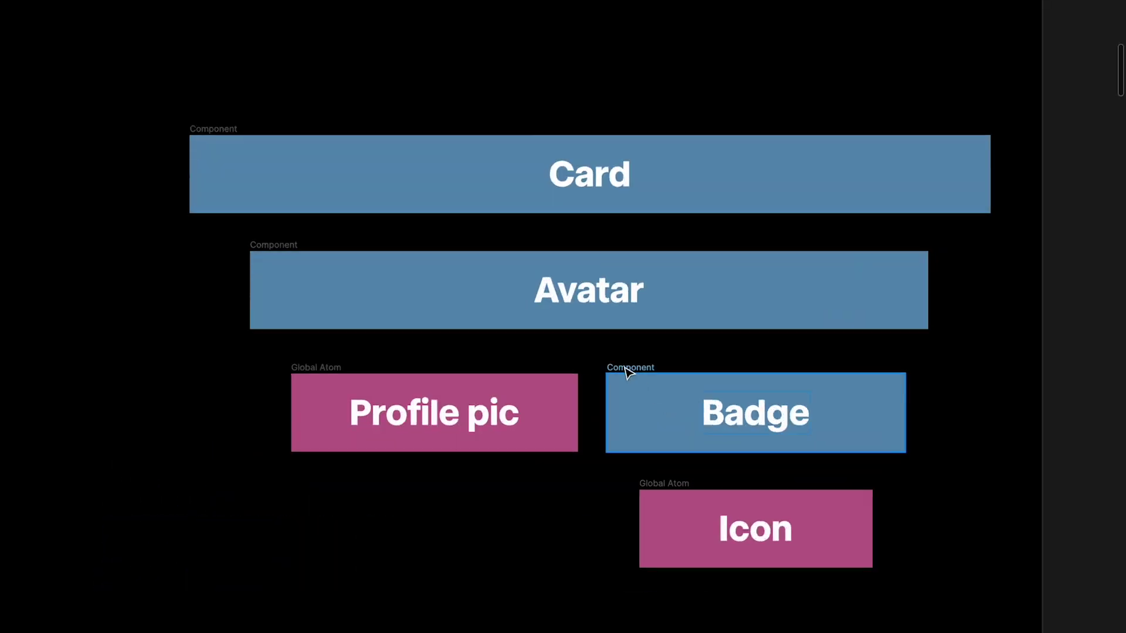
click(326, 377)
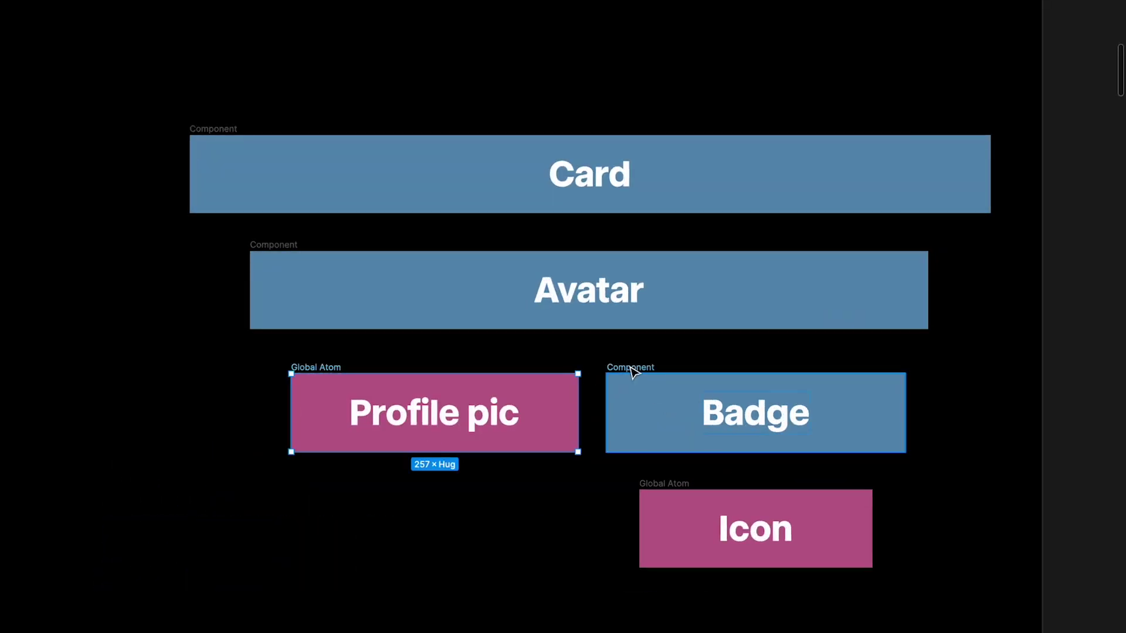
click(613, 378)
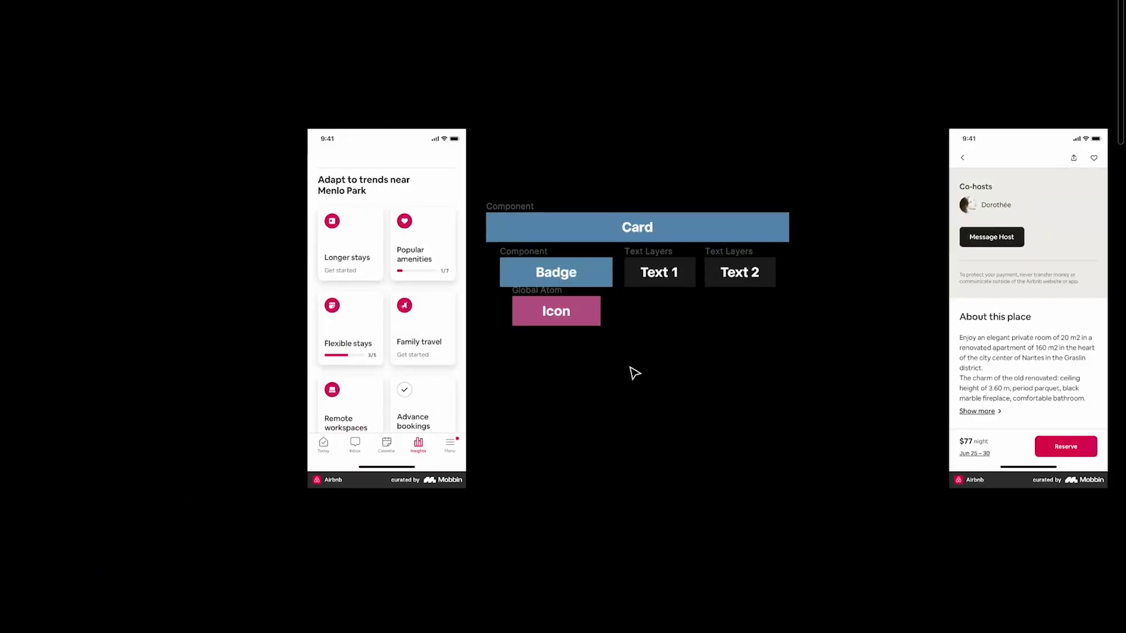
scroll(603, 258, up, 5)
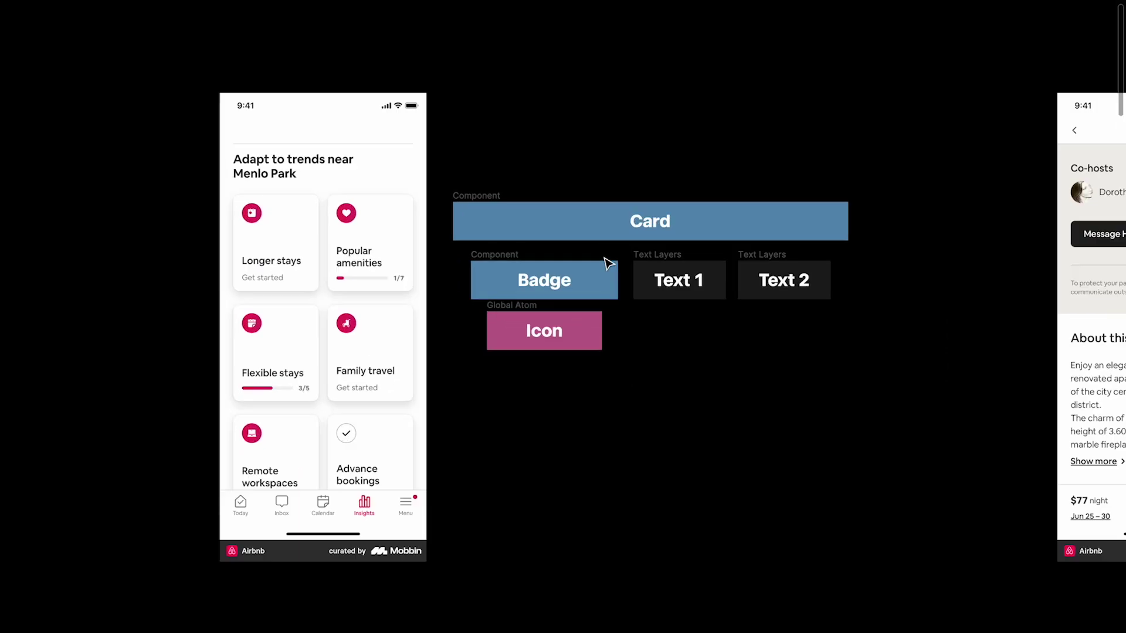
click(355, 145)
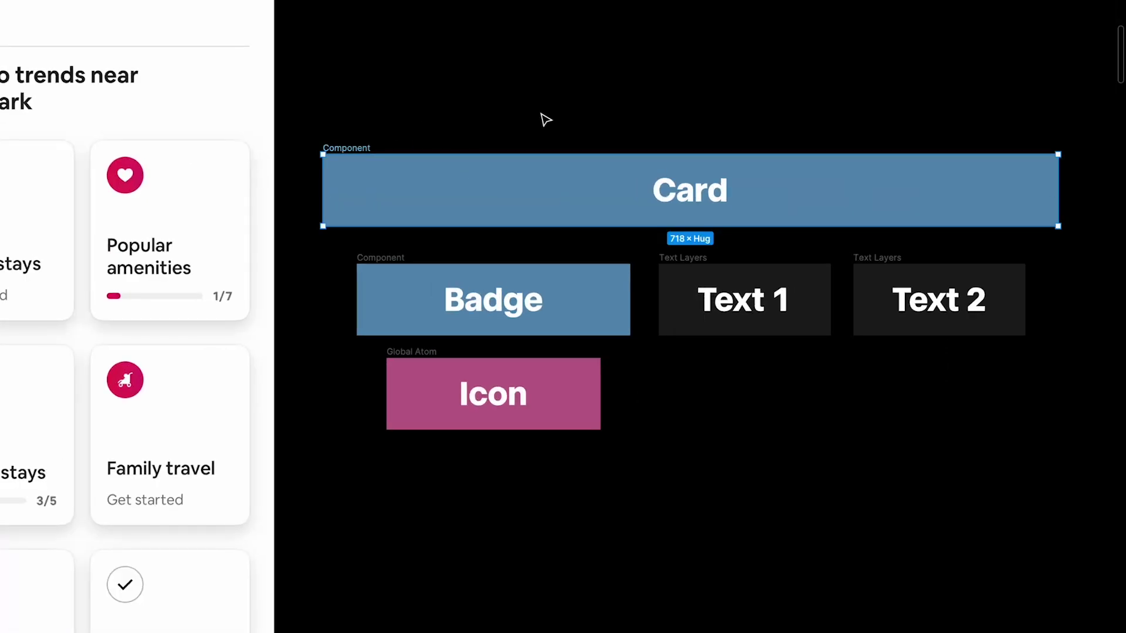
- Pan and zoom the canvas to the Filters screen in Atoms vs Components
scroll(545, 120, down, 10)
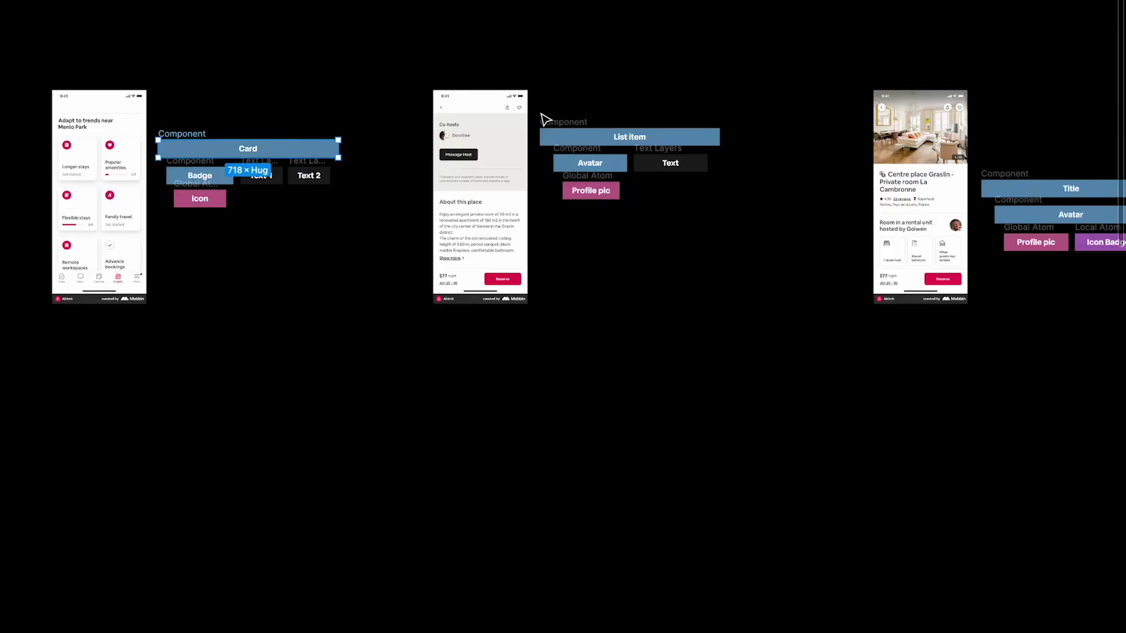
scroll(546, 120, up, 3)
scroll(546, 120, right, 3)
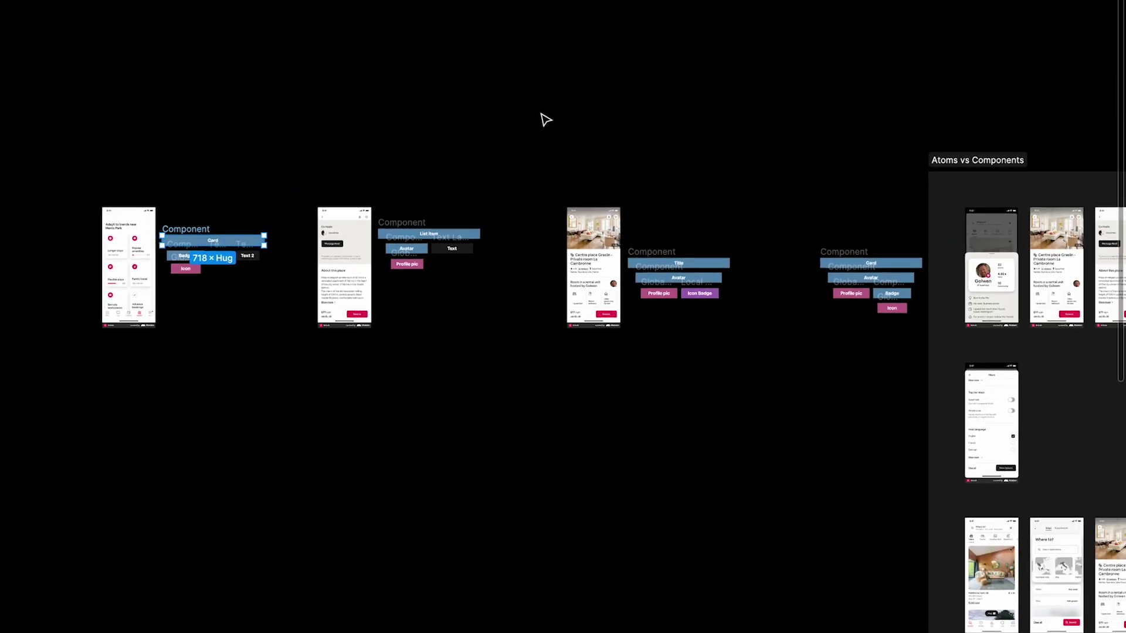
scroll(482, 214, up, 4)
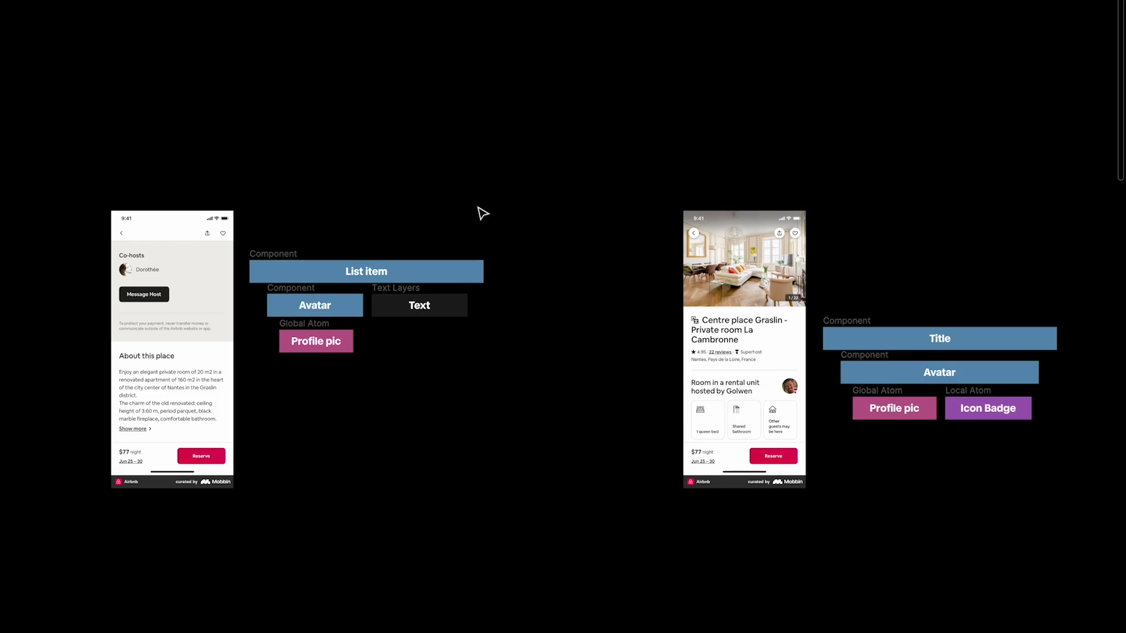
scroll(478, 208, down, 5)
scroll(830, 249, up, 4)
scroll(830, 249, right, 3)
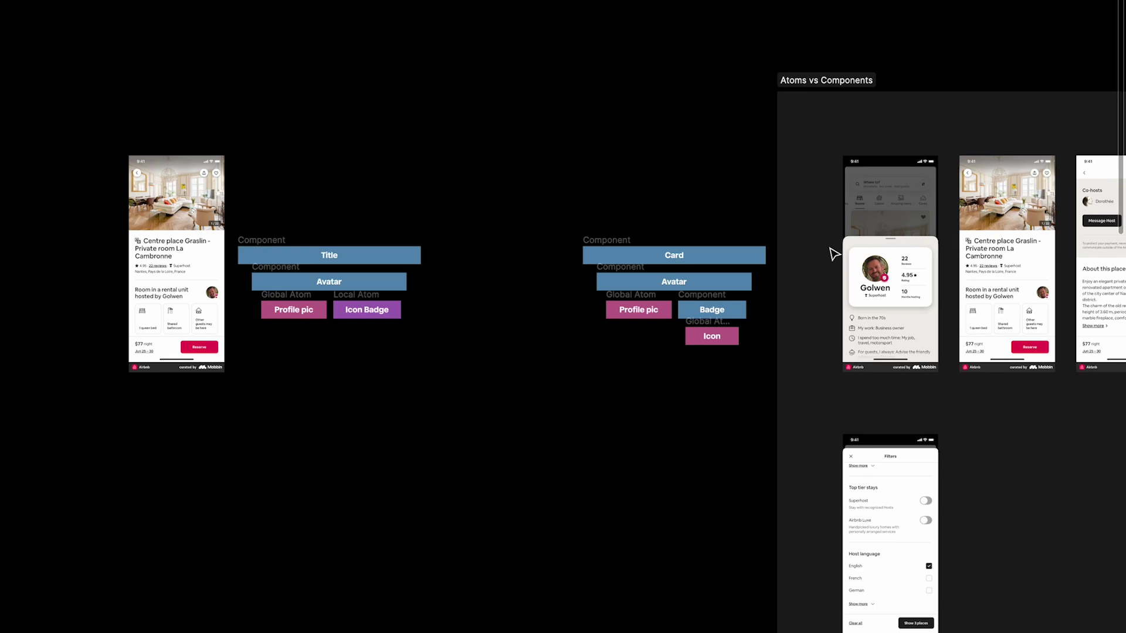
scroll(834, 254, down, 3)
scroll(834, 254, right, 3)
scroll(739, 359, up, 5)
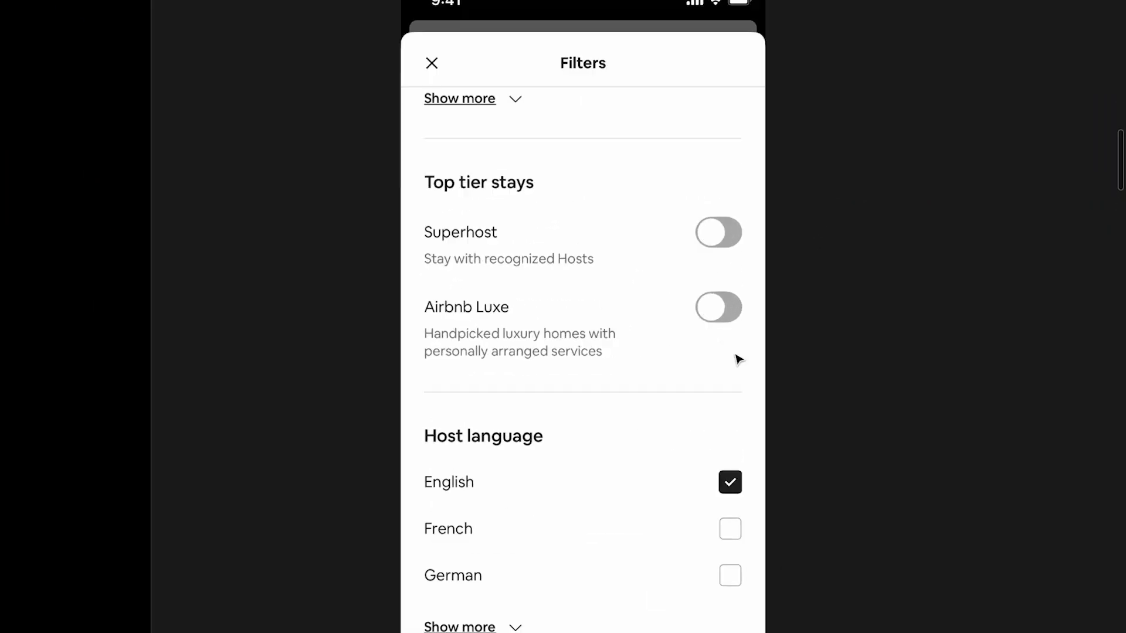
scroll(739, 359, down, 3)
scroll(542, 347, down, 3)
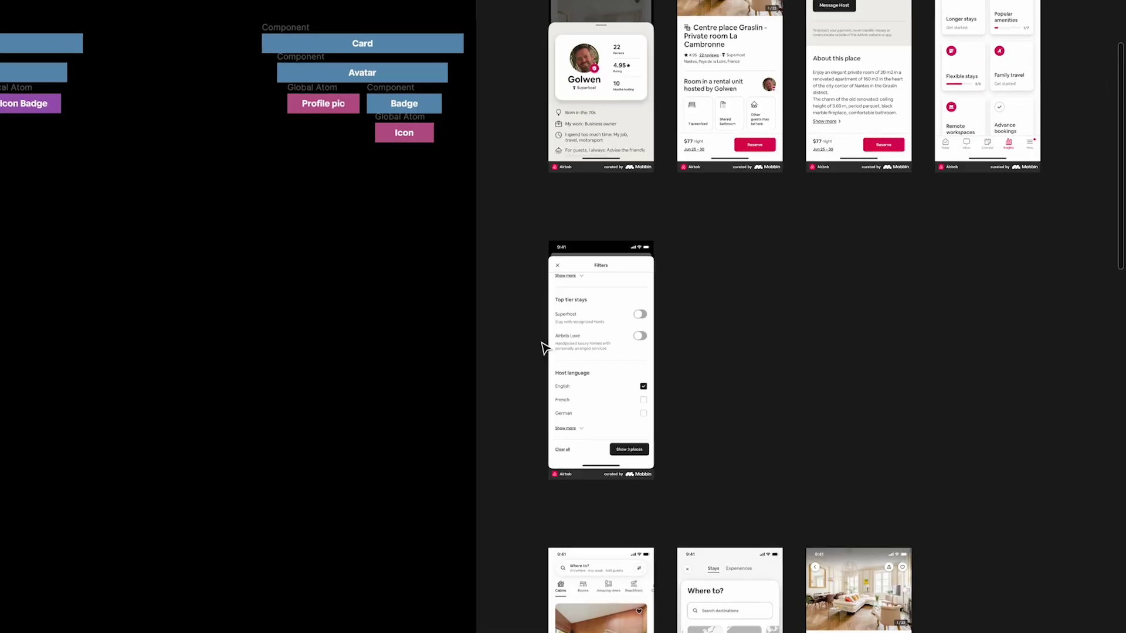
scroll(541, 342, up, 2)
scroll(541, 342, left, 2)
- Duplicate the whole Card diagram group below the original
scroll(83, 133, left, 1)
drag(423, 90, 698, 288)
drag(634, 177, 634, 469)
scroll(635, 467, right, 2)
scroll(635, 467, down, 2)
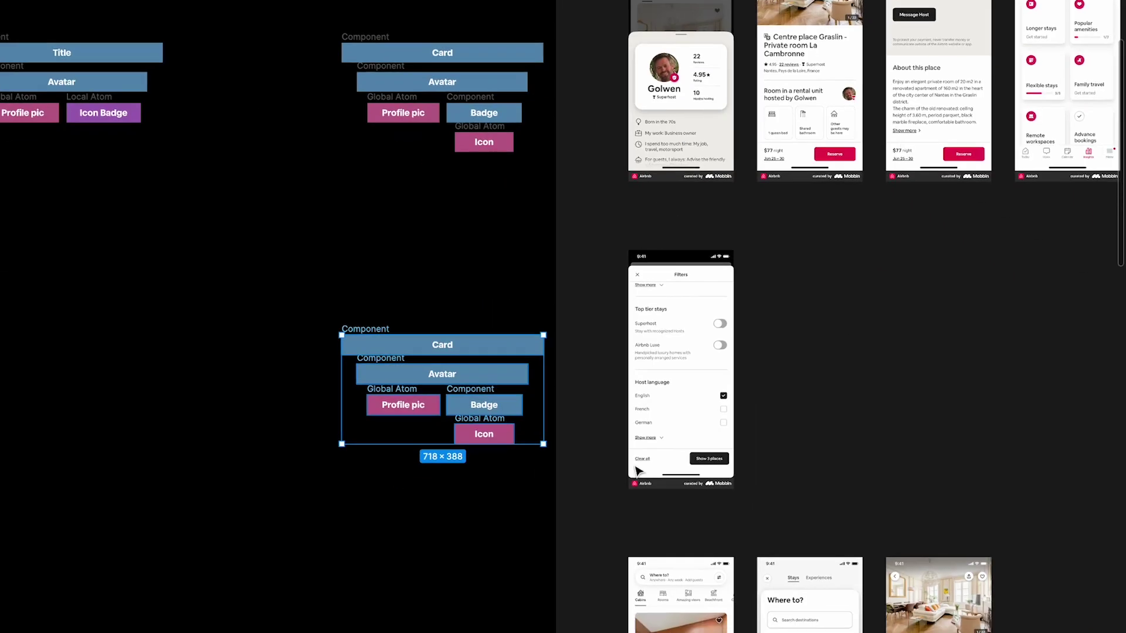
scroll(638, 471, up, 5)
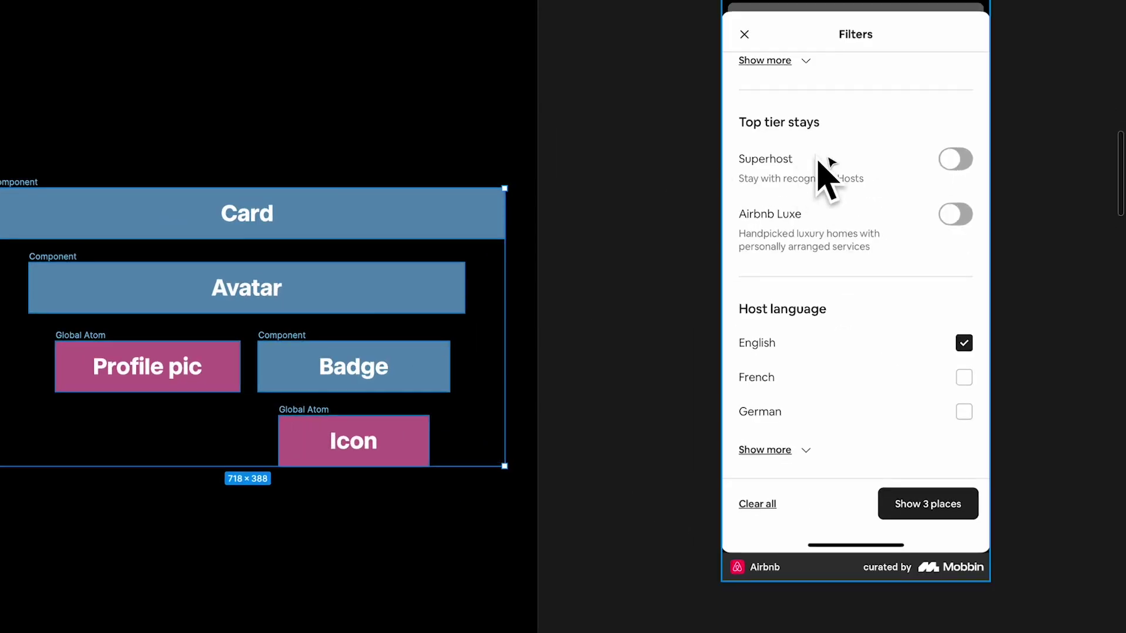
- Rename the copy's Card label to 'List Item' and its Avatar label to 'Text'
double_click(241, 223)
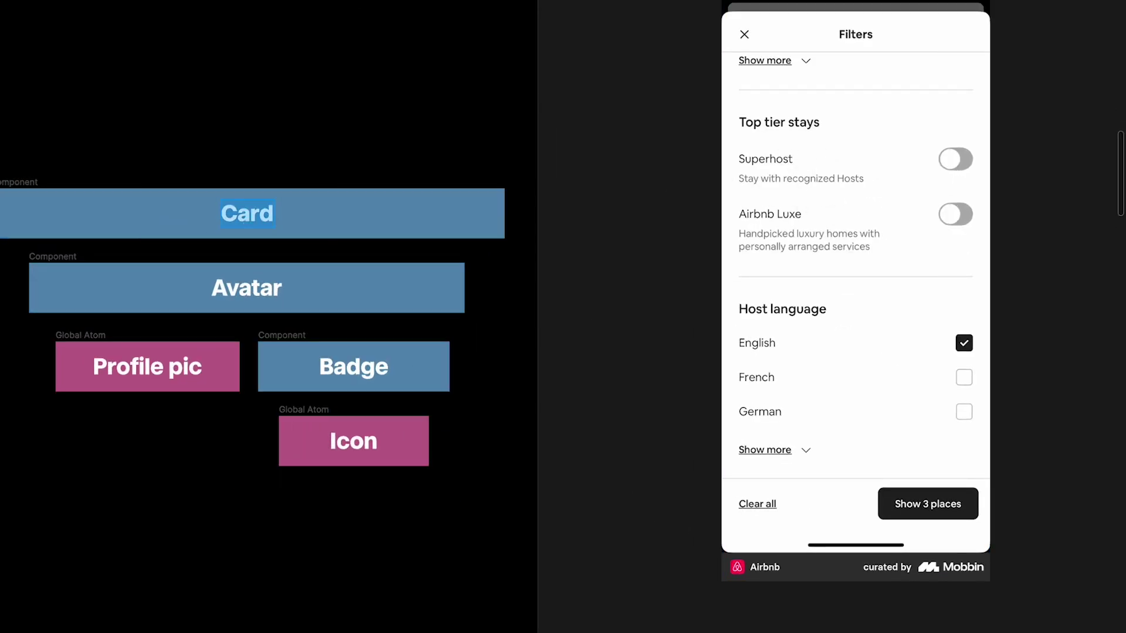
text(List Item)
key(Escape)
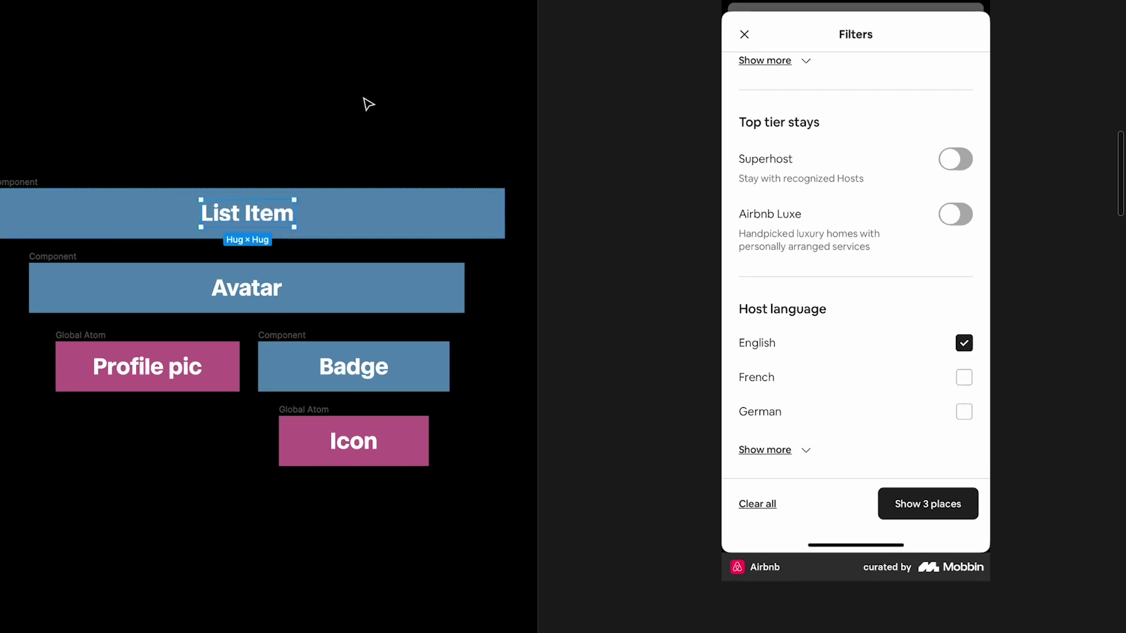
double_click(239, 284)
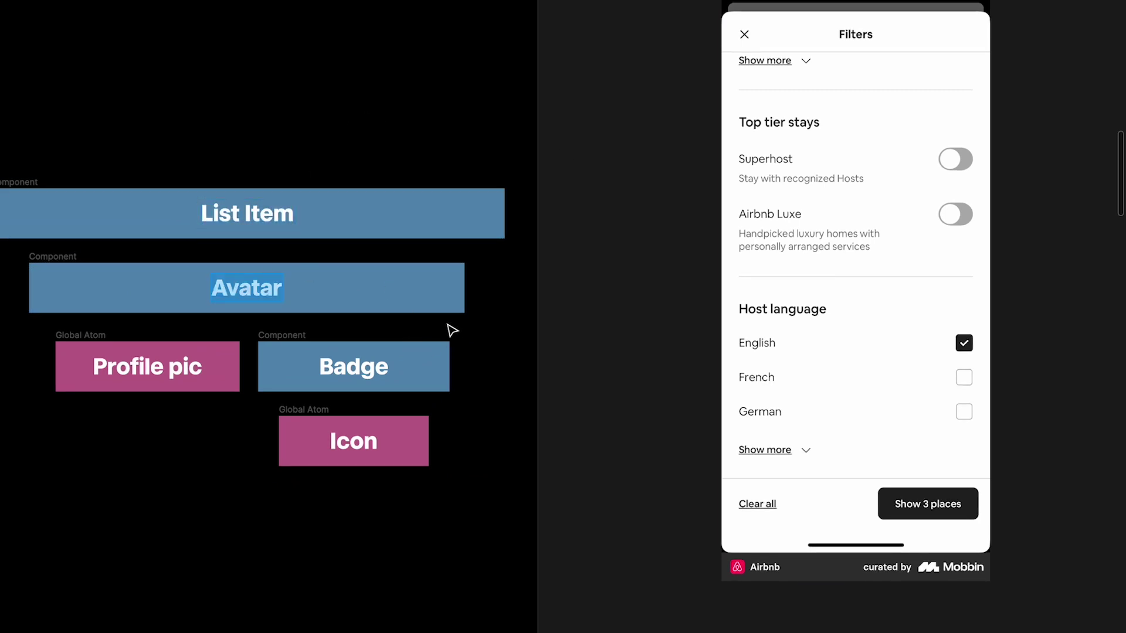
text(Text)
- Narrow the Text component to 228 wide and duplicate it to the right
click(425, 304)
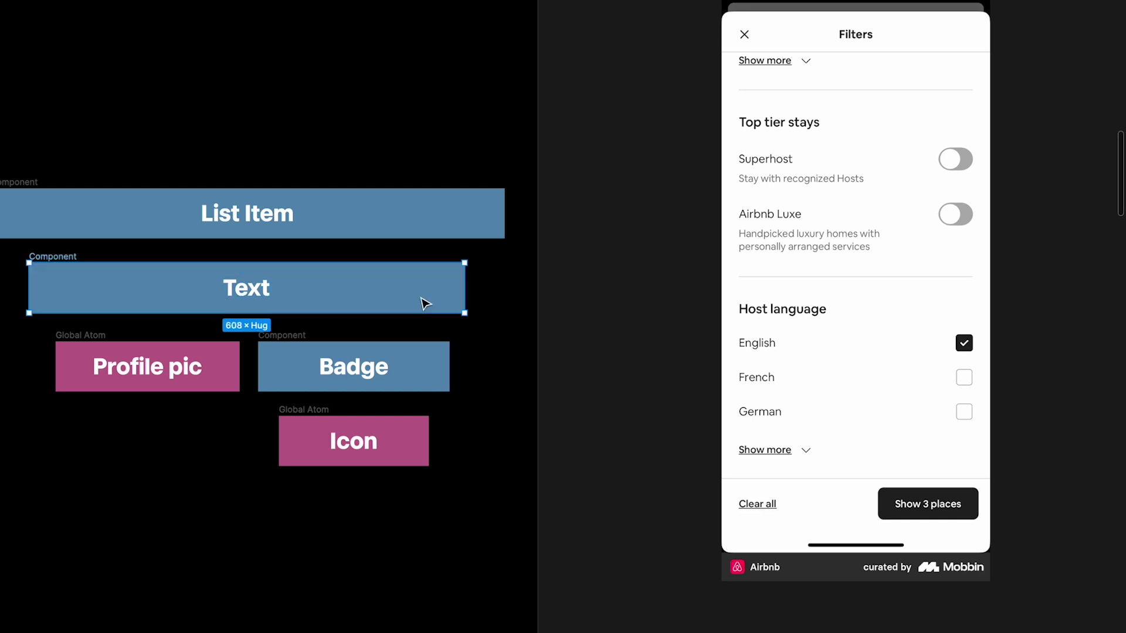
click(465, 290)
click(491, 280)
click(451, 283)
drag(462, 276, 193, 276)
drag(61, 298, 228, 297)
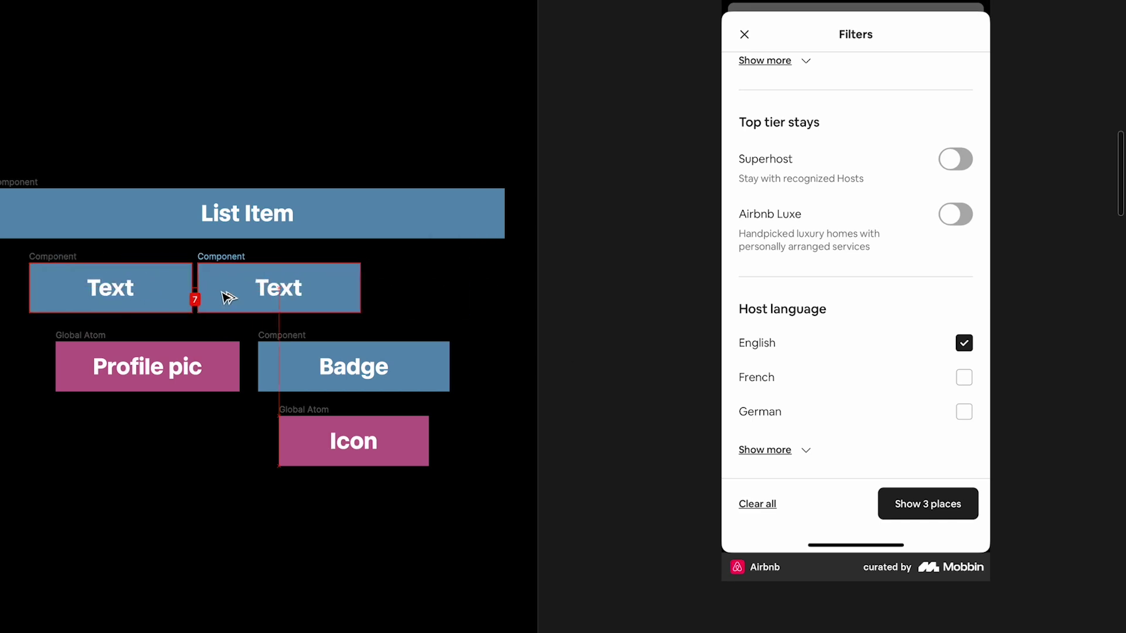
- Give both Text components the dark 1C1C1E fill
shift+click(156, 291)
key(ctrl+backslash)
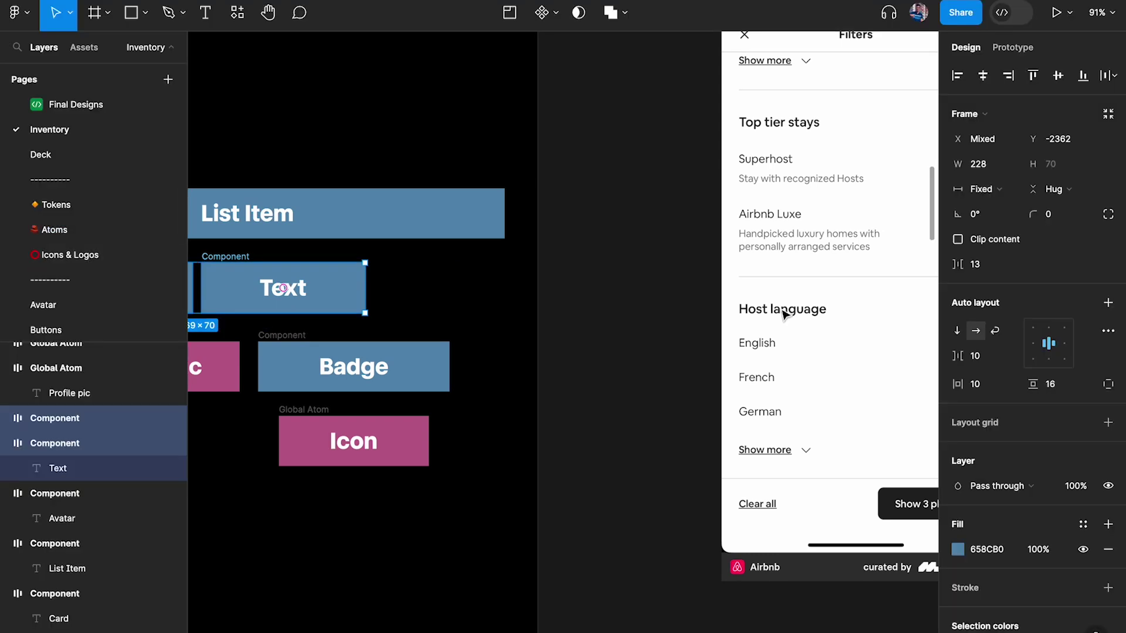
click(987, 549)
text(1c1c1e)
key(Return)
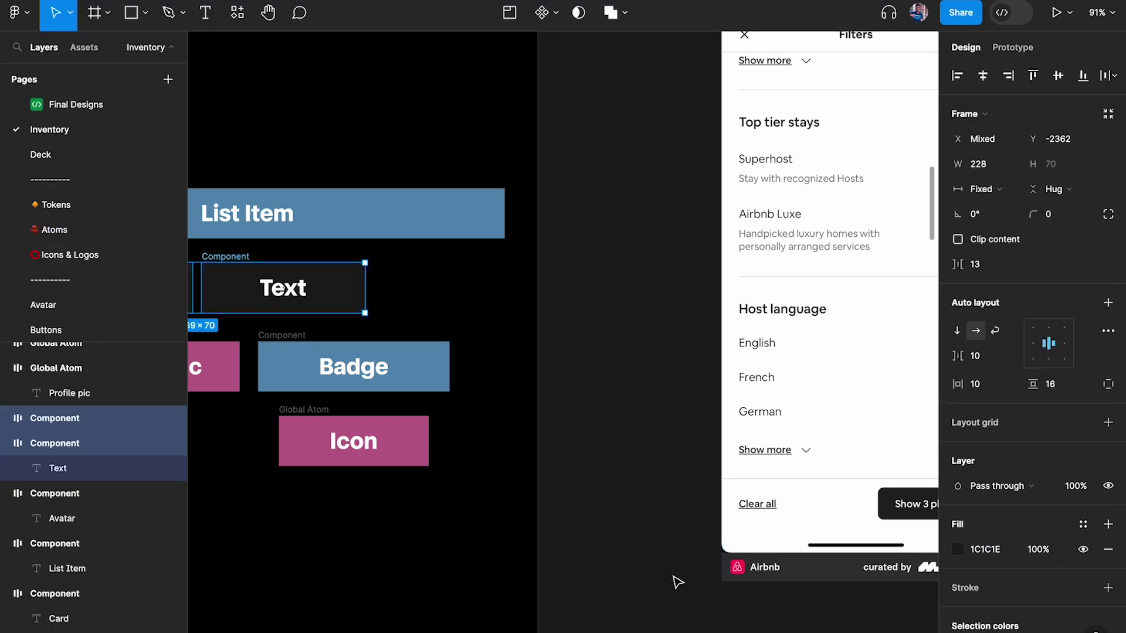
key(ctrl+backslash)
- Rename both components' Component labels to 'Text'
double_click(238, 256)
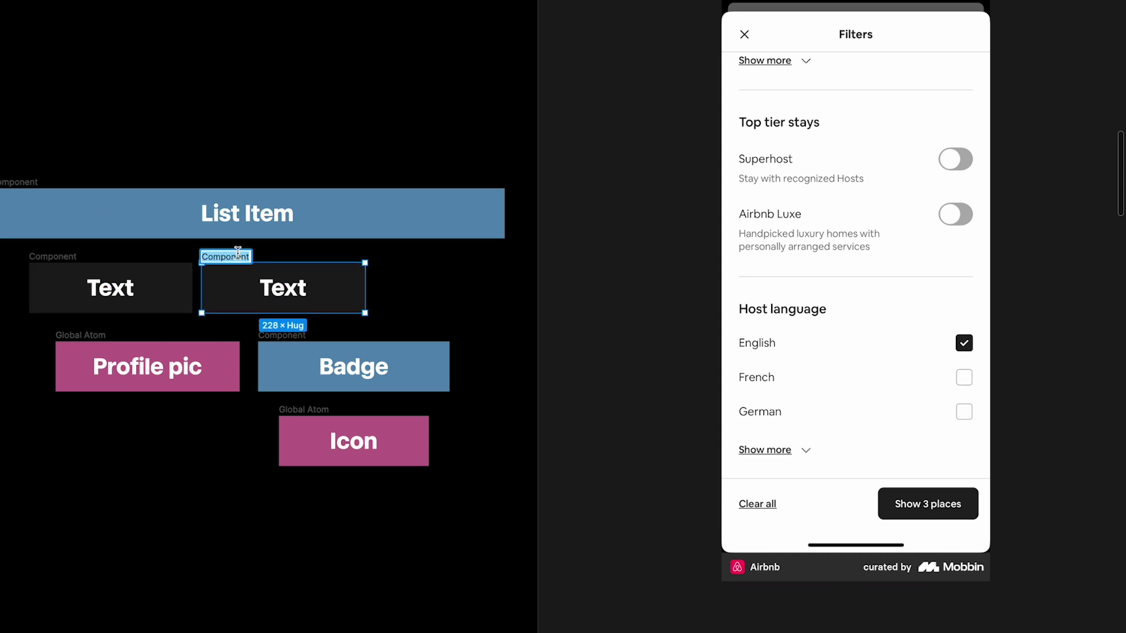
text(Text)
double_click(69, 256)
text(Te)
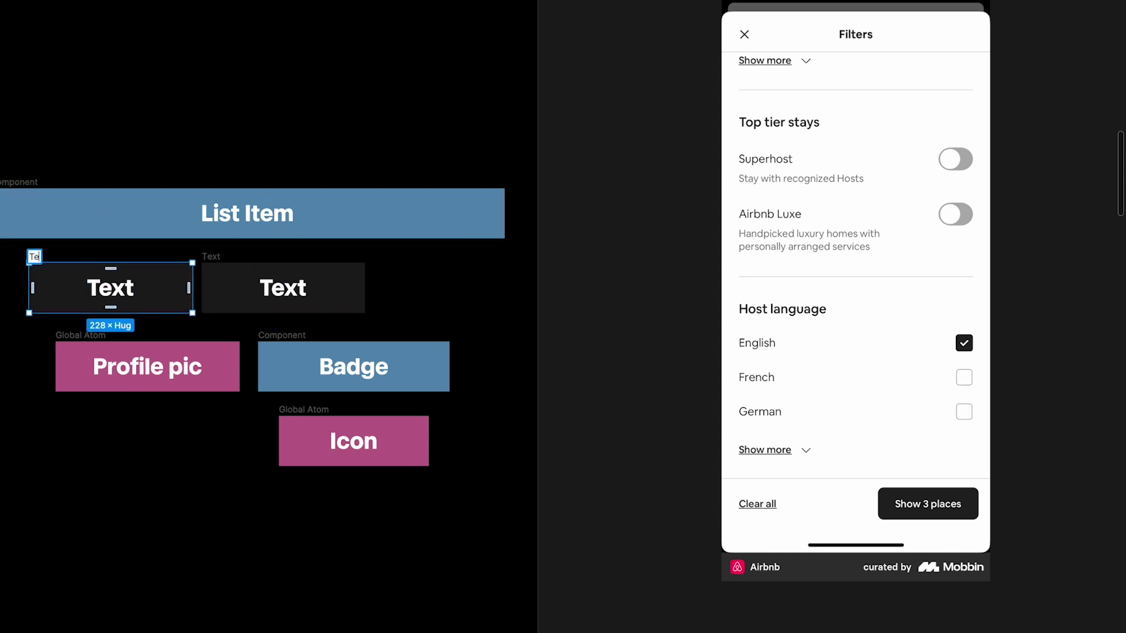
text(xt)
click(463, 321)
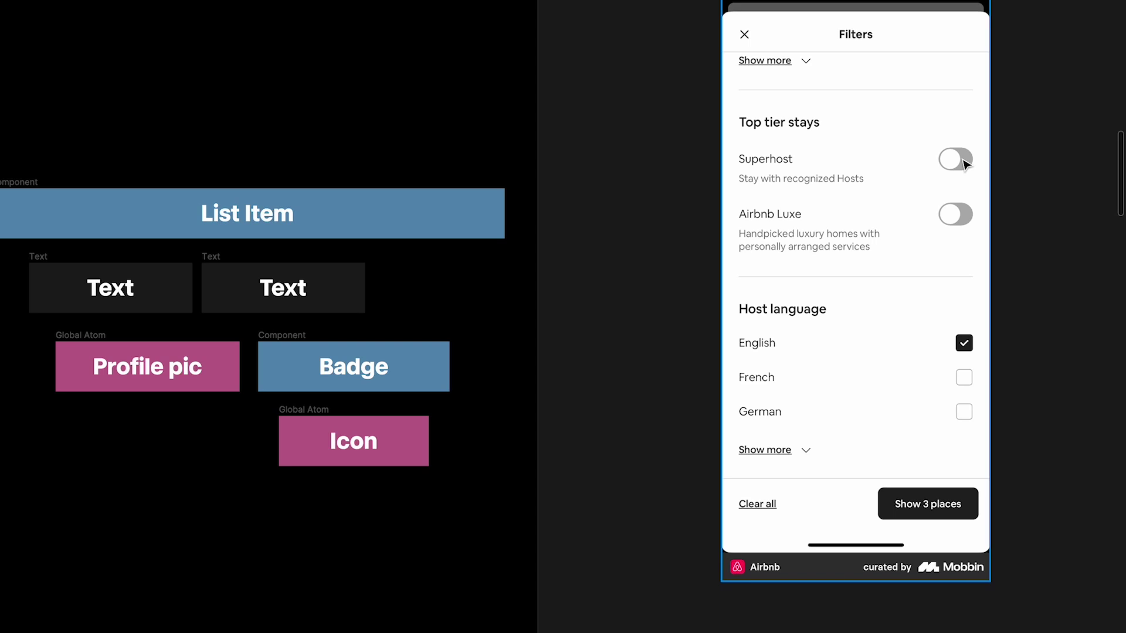
click(212, 257)
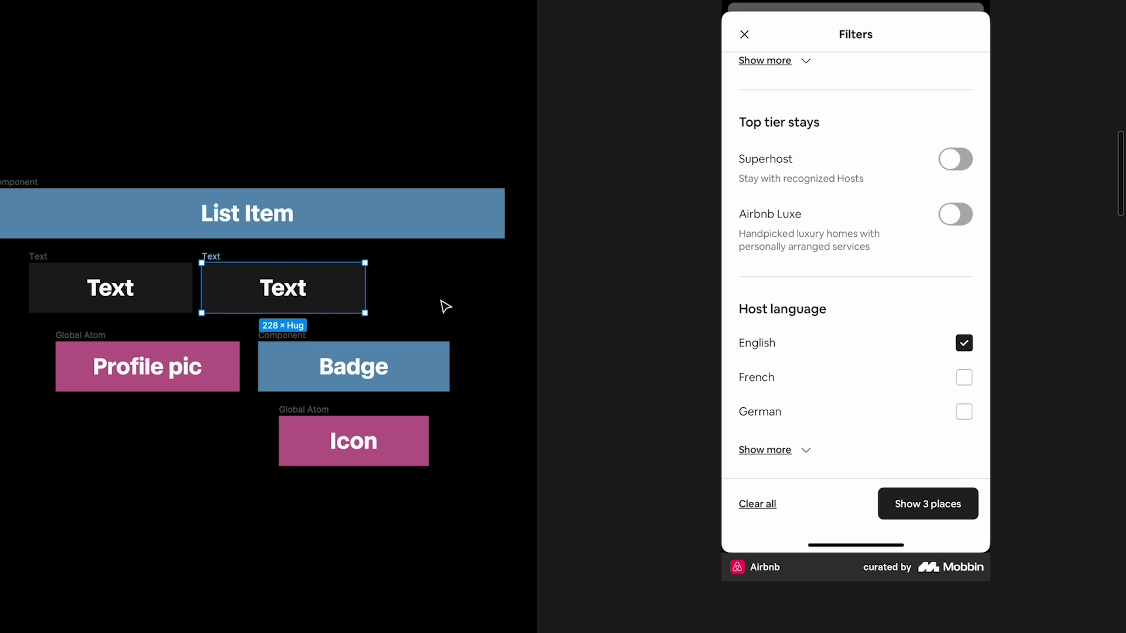
- Move Profile pic into the Text row, narrow it, and retitle it 'Switch'
drag(92, 337, 432, 259)
drag(578, 273, 489, 274)
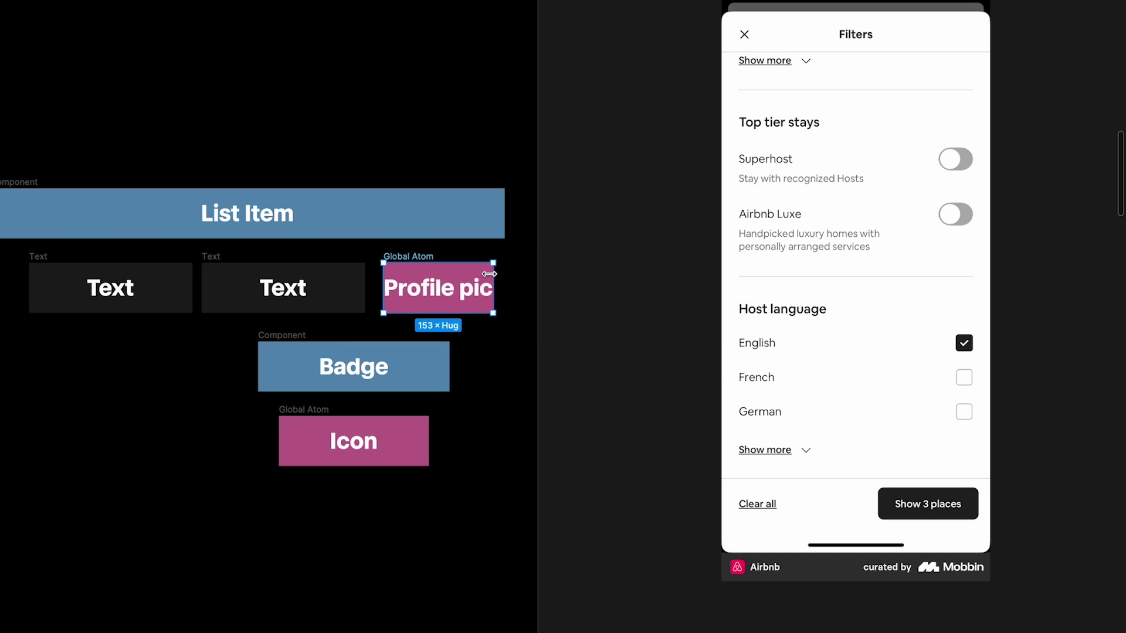
double_click(463, 299)
double_click(463, 299)
text(Sw)
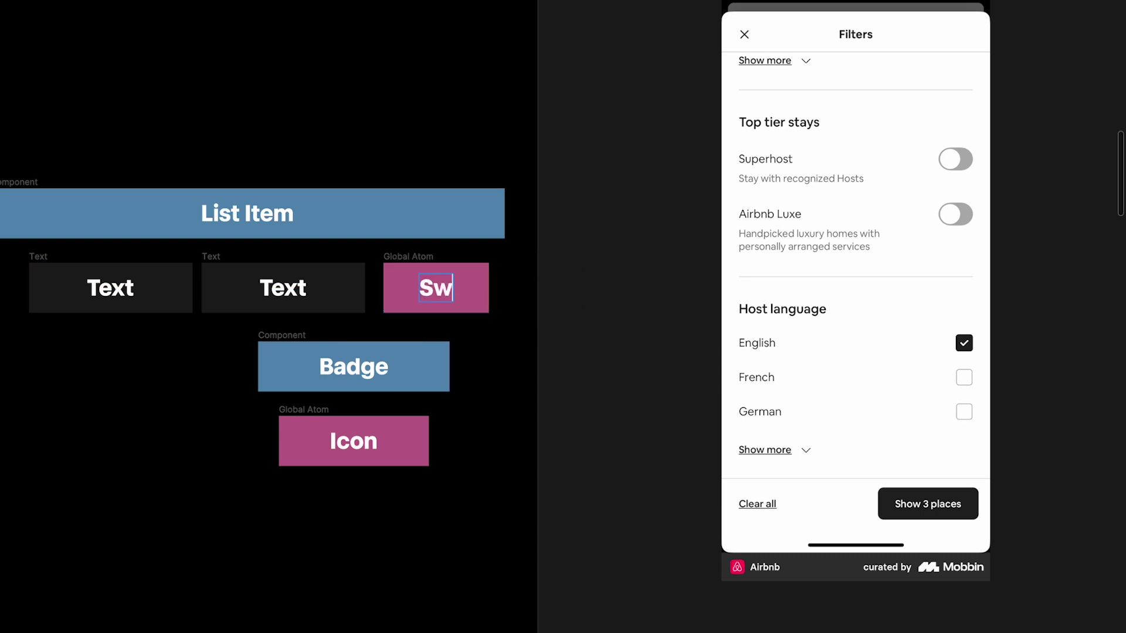
text(itch)
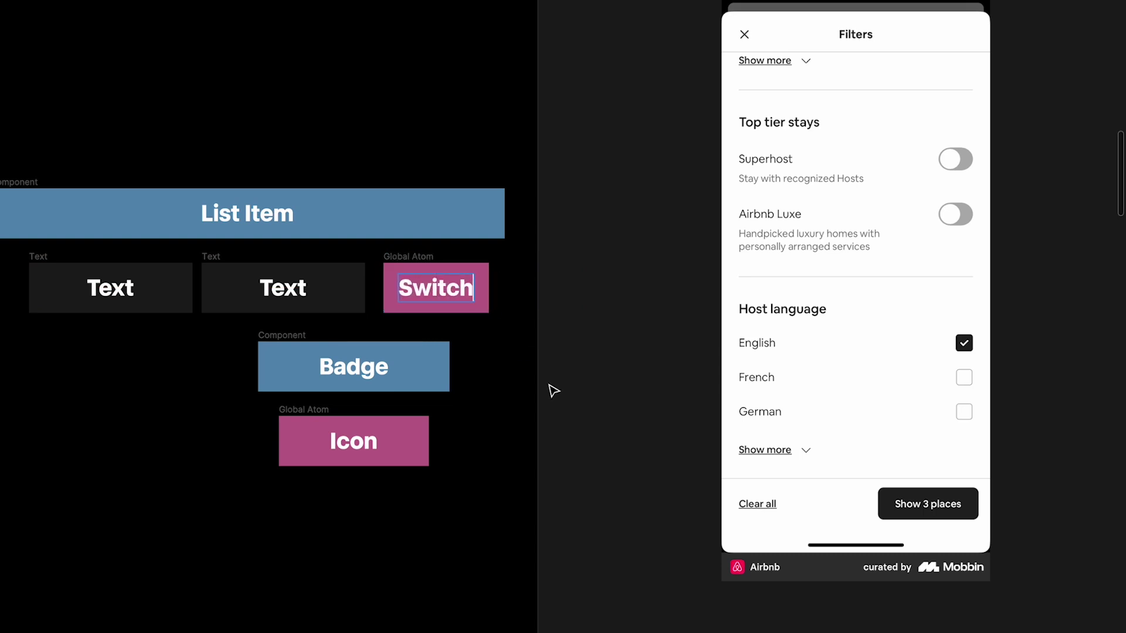
key(Escape)
- Delete the Badge and Icon boxes from the List Item diagram
drag(208, 327, 506, 541)
key(Delete)
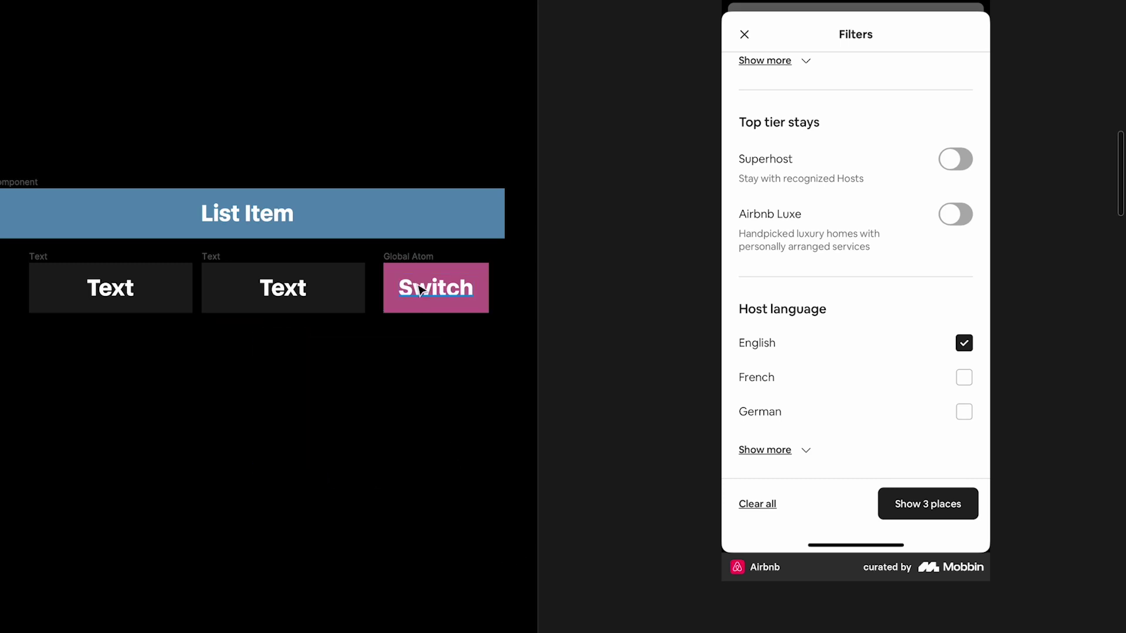
click(420, 258)
scroll(251, 229, left, 1)
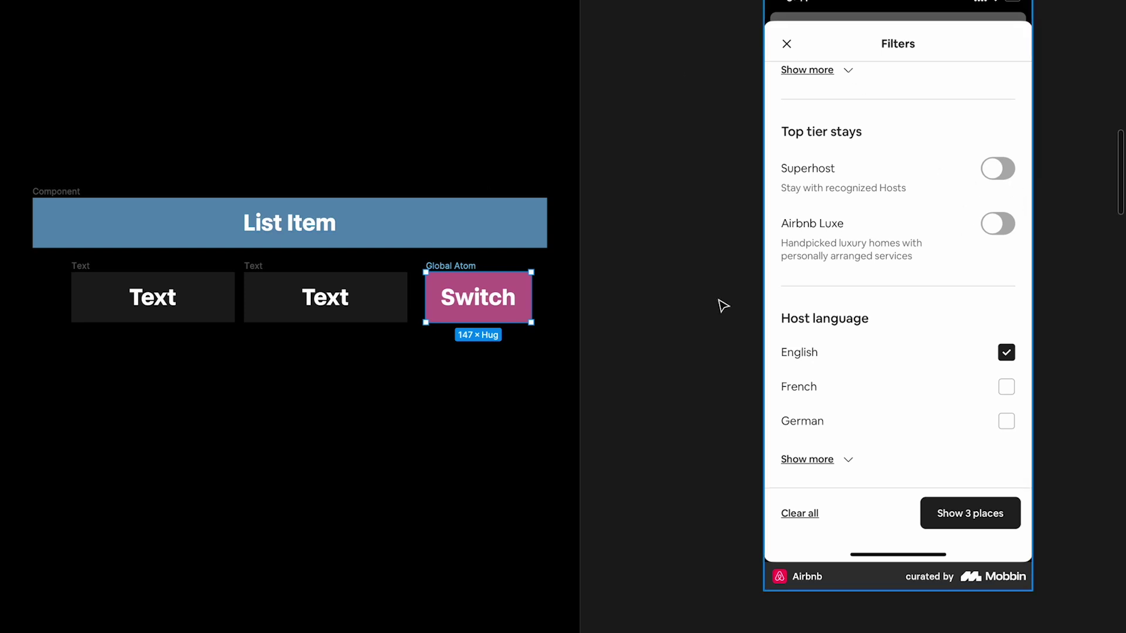
scroll(448, 278, up, 3)
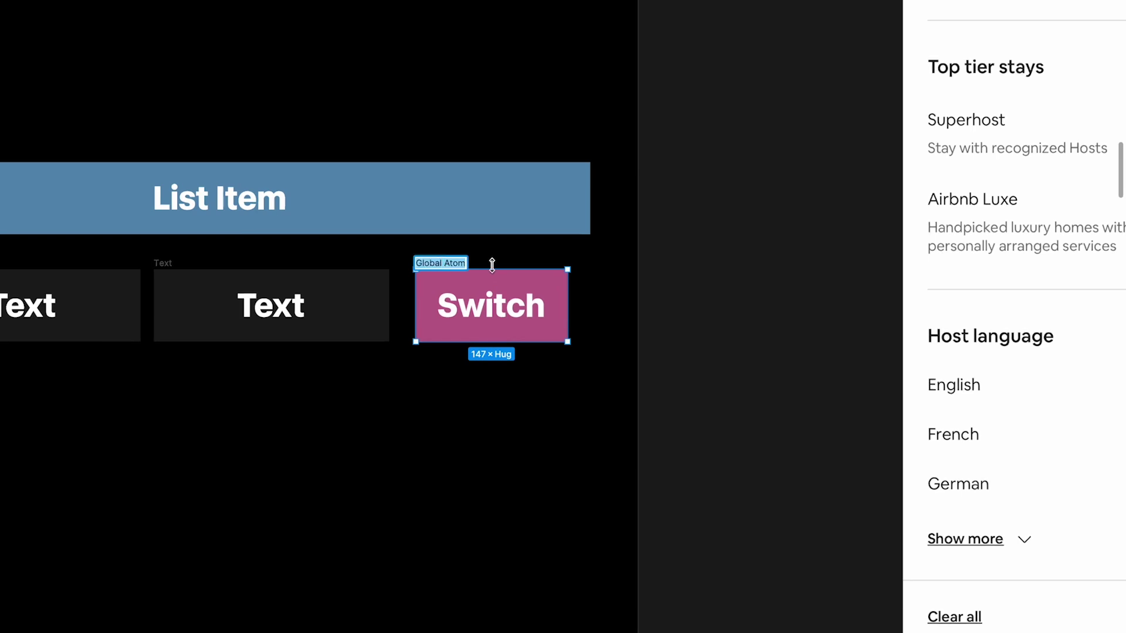
- Change the Switch frame's 'Global Atom' label to 'Local Atom'
click(460, 265)
double_click(416, 263)
text(Local)
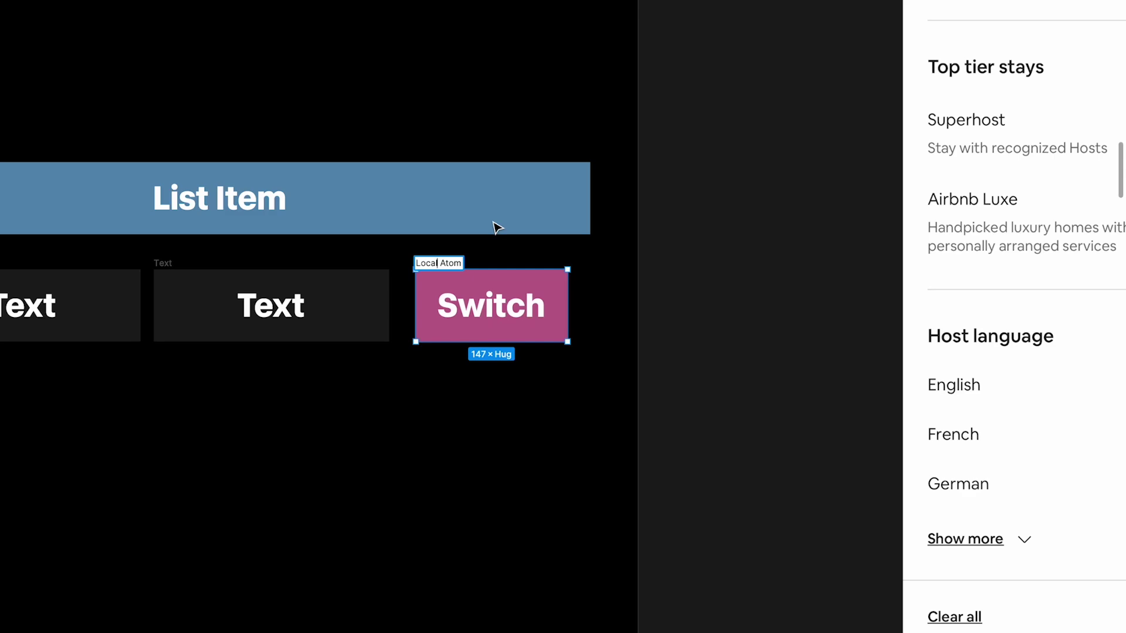
click(410, 258)
scroll(410, 259, down, 7)
scroll(409, 259, up, 6)
scroll(302, 262, left, 6)
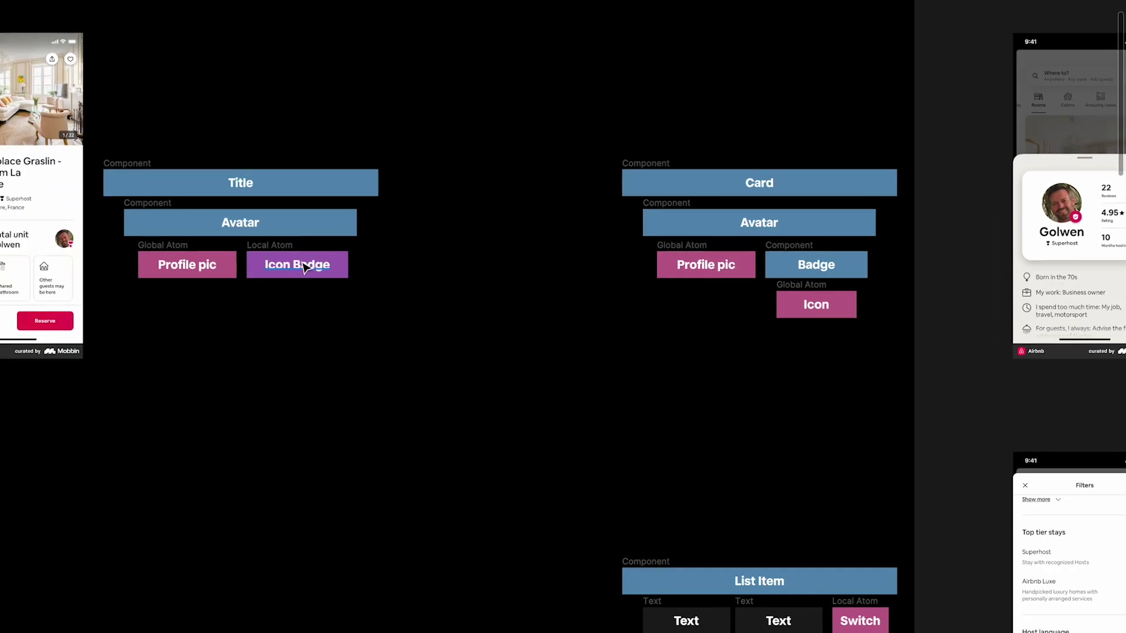
- Match the Switch box to the Icon Badge local atom's purple colour
click(305, 268)
scroll(633, 351, down, 4)
scroll(633, 351, right, 4)
scroll(651, 393, up, 3)
click(583, 332)
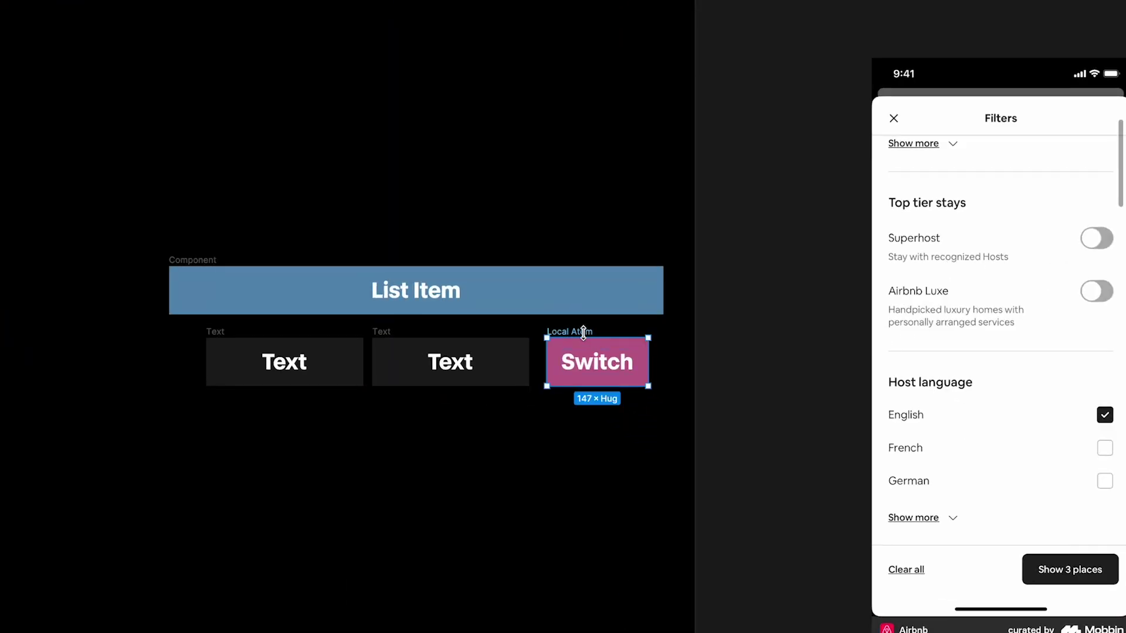
click(538, 473)
- Select the List Item bar, then the Text, Text and Switch row
scroll(538, 473, right, 2)
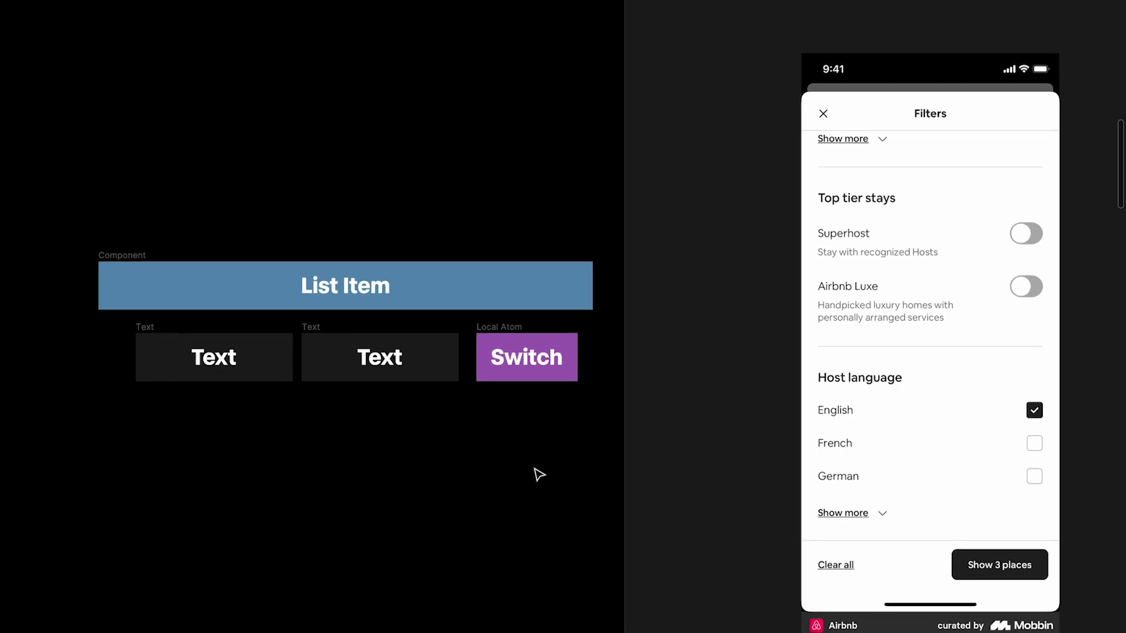
click(153, 263)
scroll(138, 255, down, 1)
scroll(138, 255, right, 1)
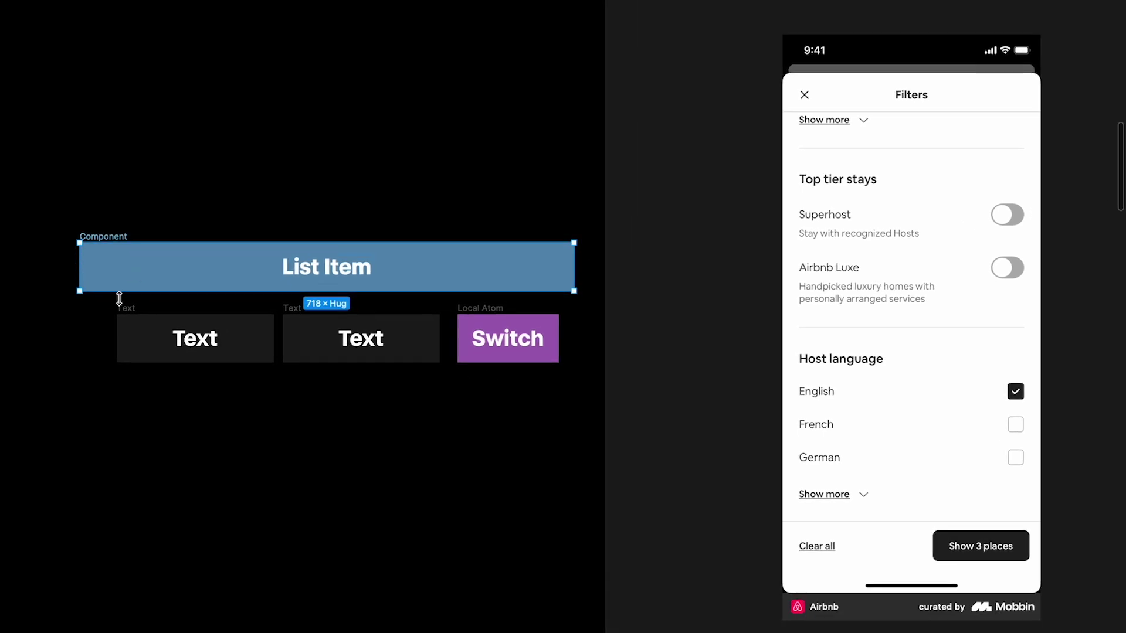
click(124, 310)
shift+click(296, 309)
click(481, 310)
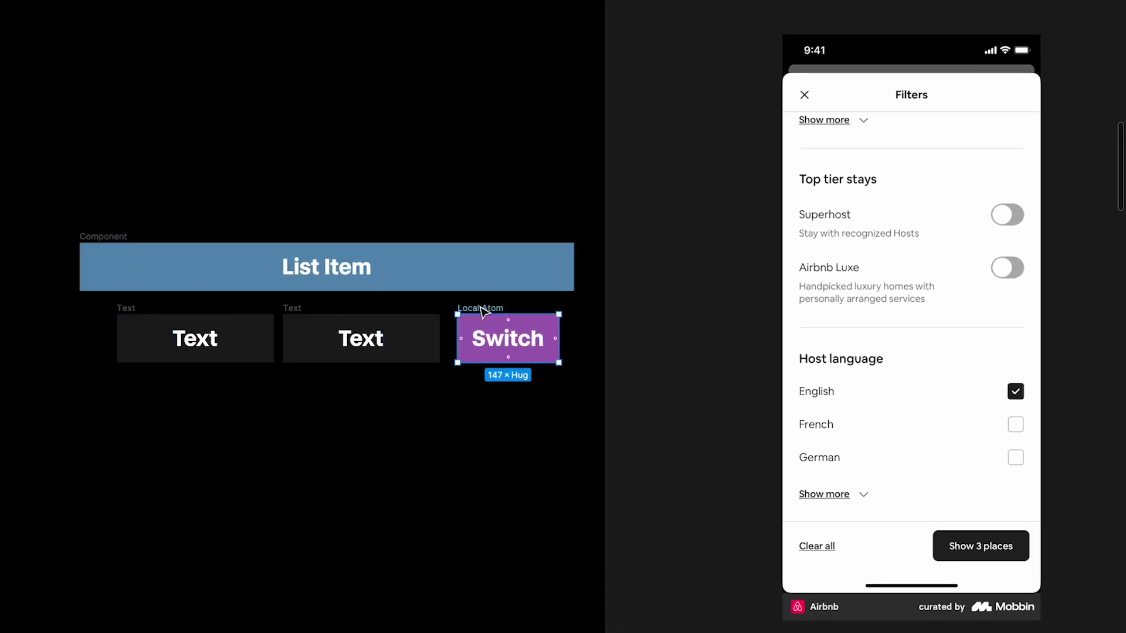
drag(98, 341, 555, 428)
- Check the spacing around the Switch box in the List Item row
click(503, 321)
key(alt)
scroll(494, 311, up, 4)
click(484, 498)
- Navigate the canvas to the guest profile and Superhost card mockups
scroll(485, 498, down, 5)
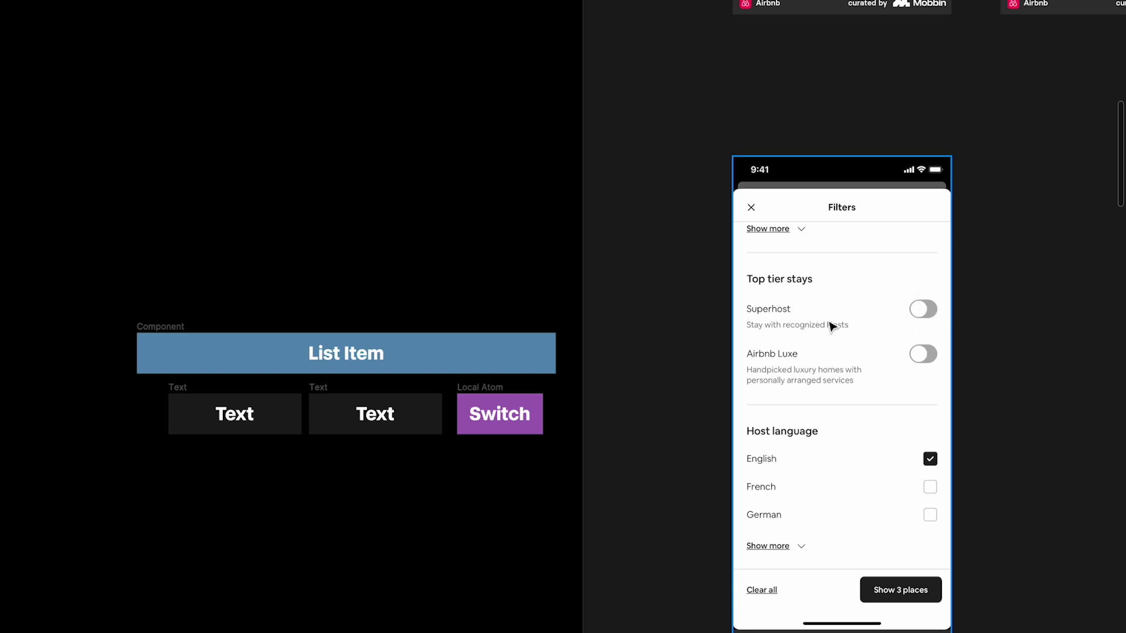
scroll(831, 327, down, 3)
scroll(831, 327, down, 8)
scroll(831, 327, right, 7)
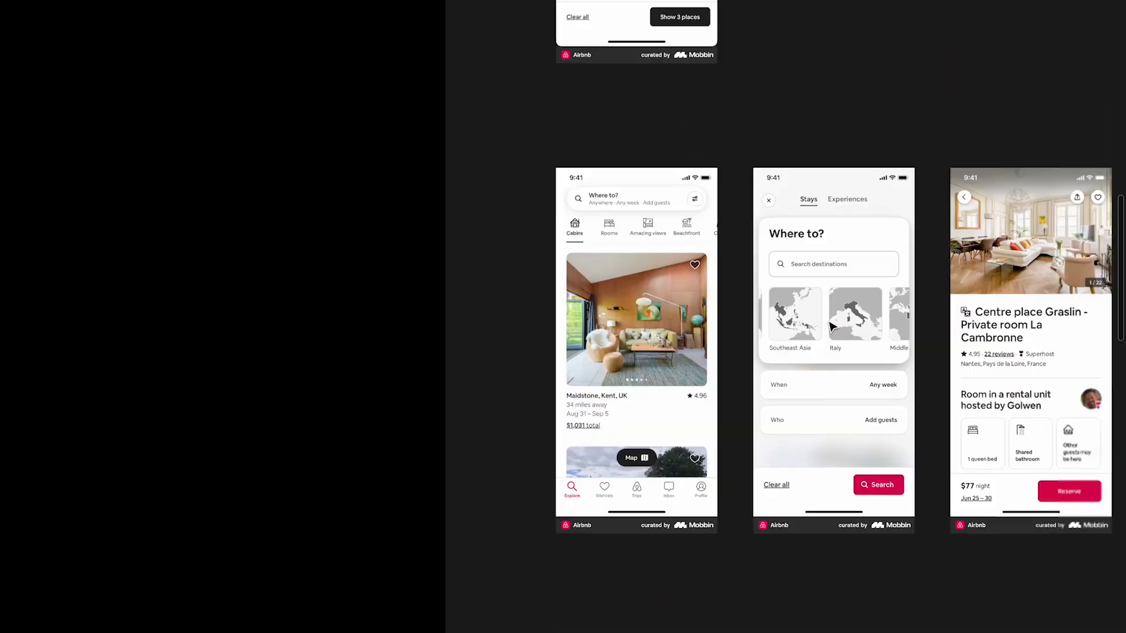
scroll(831, 327, up, 4)
scroll(832, 326, left, 2)
scroll(831, 326, down, 1)
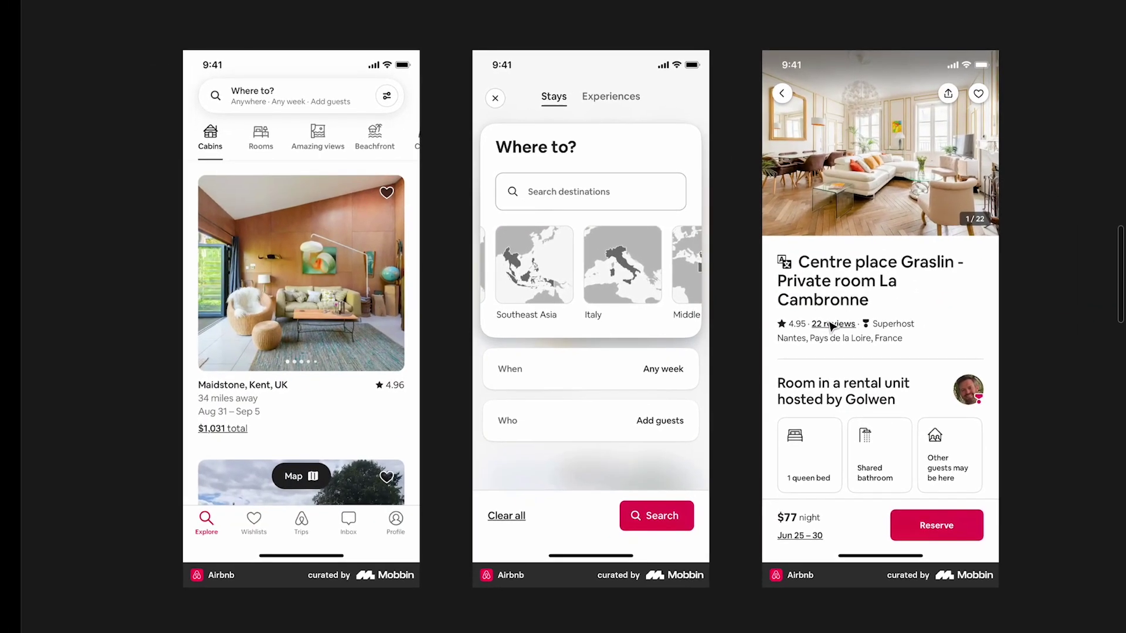
scroll(485, 151, up, 5)
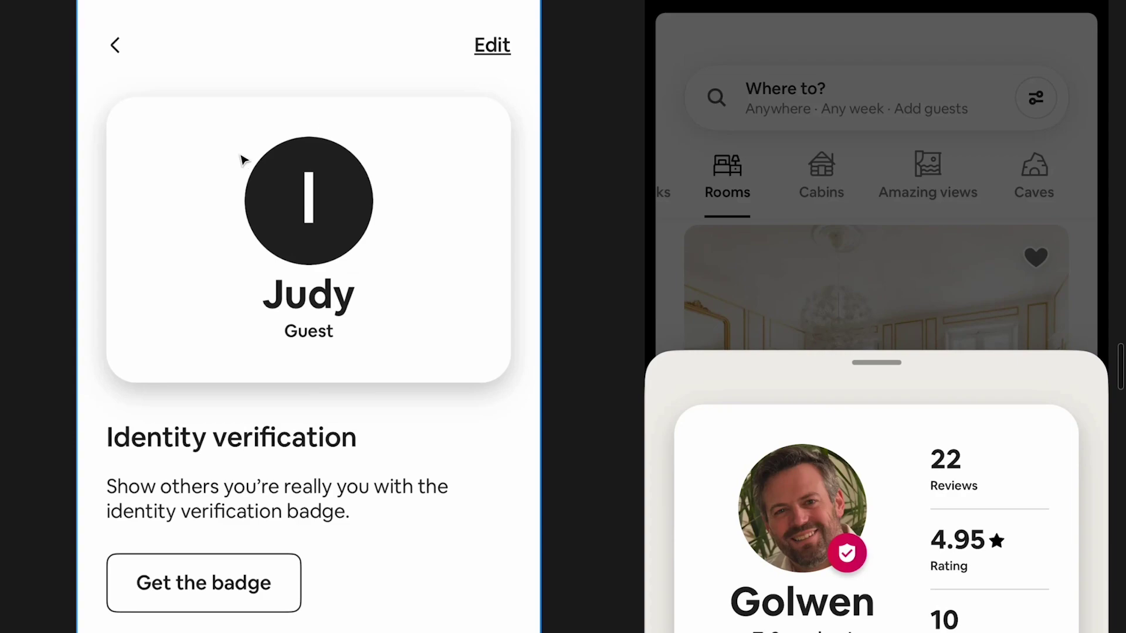
- Paste a copy of the Card diagram beside the guest profile screen, shifted left
scroll(429, 367, down, 10)
scroll(428, 367, up, 10)
scroll(428, 367, left, 4)
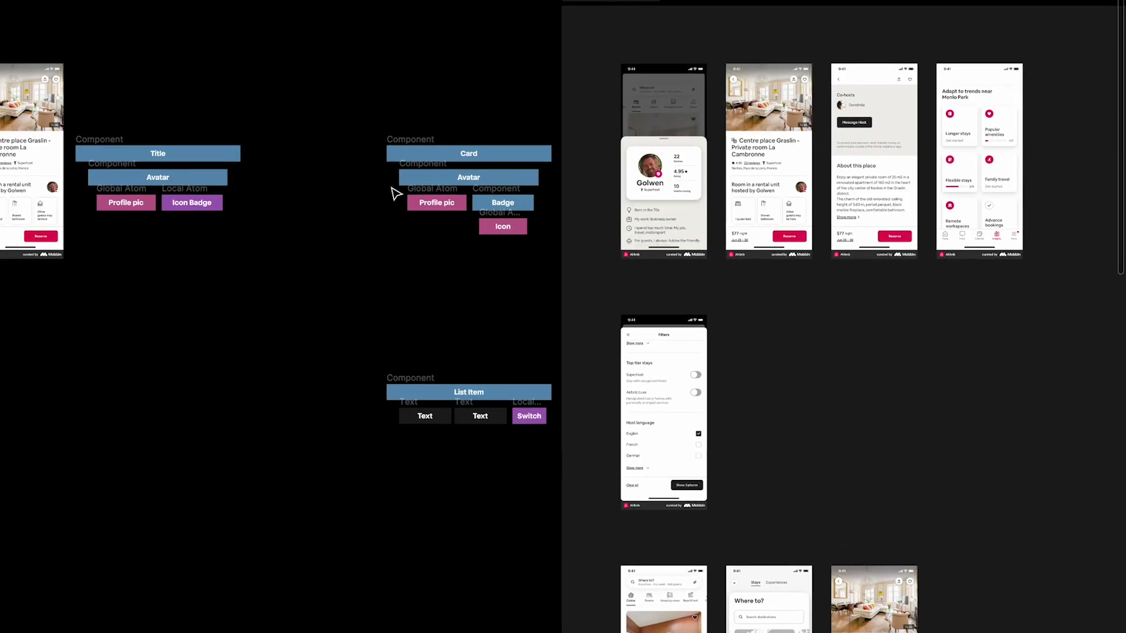
drag(352, 119, 566, 271)
scroll(504, 348, down, 8)
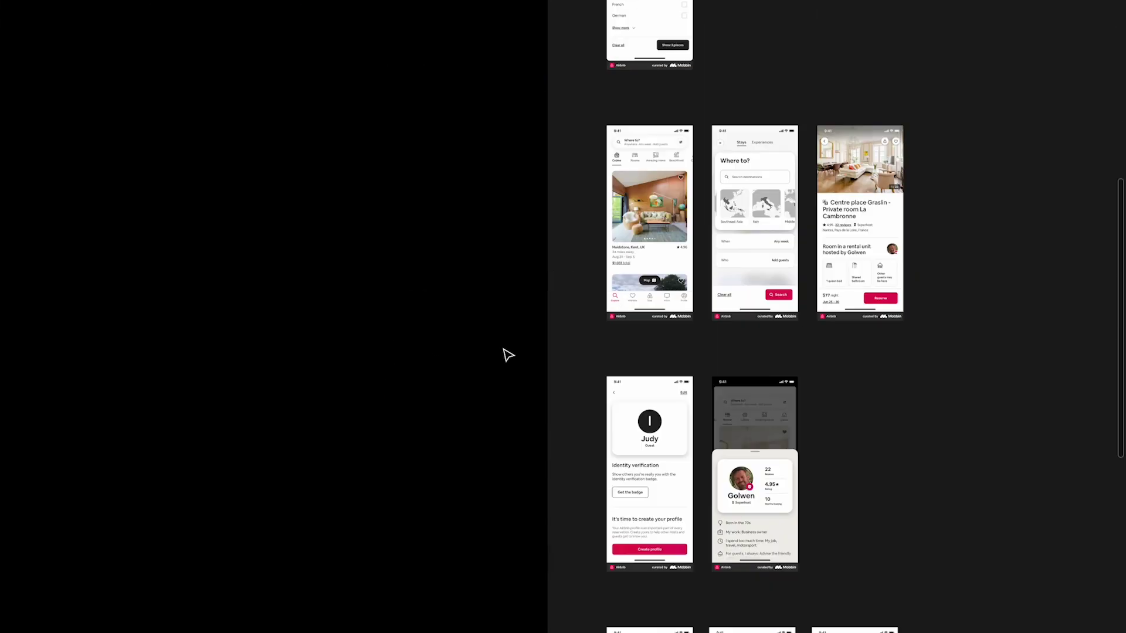
scroll(503, 349, up, 5)
scroll(503, 349, down, 4)
scroll(504, 349, up, 3)
key(ctrl+v)
scroll(504, 349, up, 2)
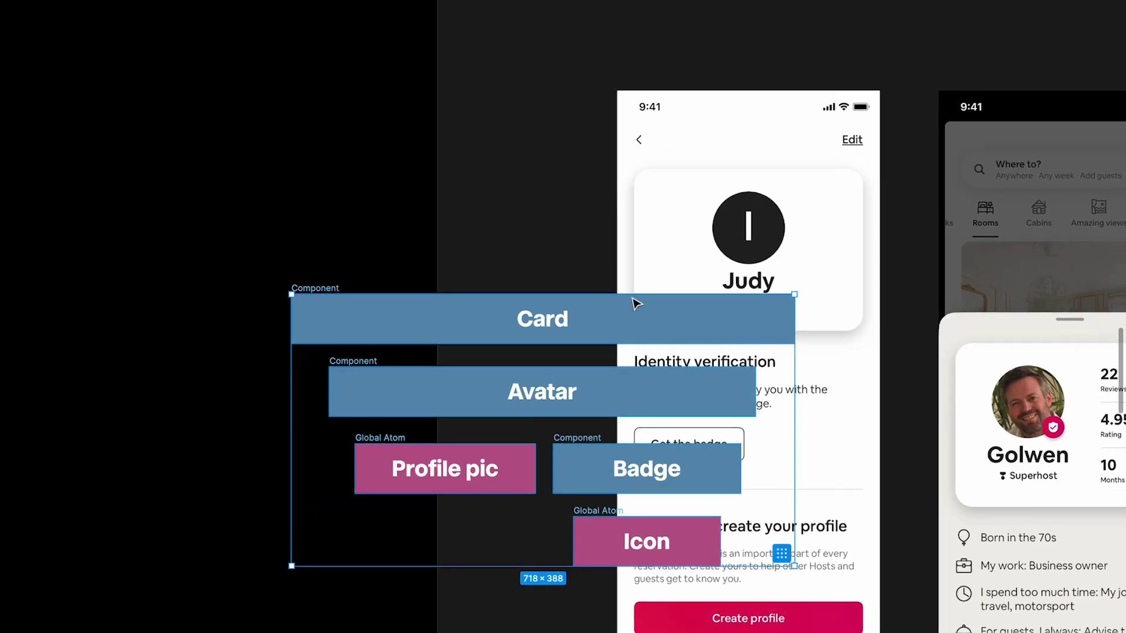
drag(679, 310, 468, 204)
- Delete the copy's Badge and Icon boxes, leaving Card, Avatar and Profile pic
click(302, 77)
click(122, 184)
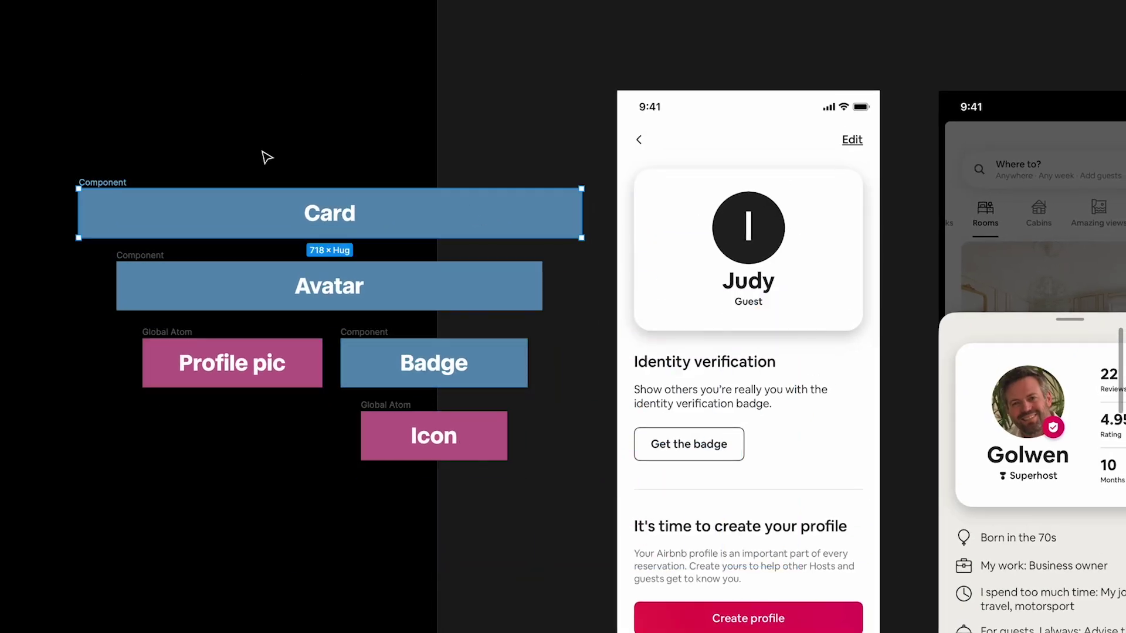
click(200, 288)
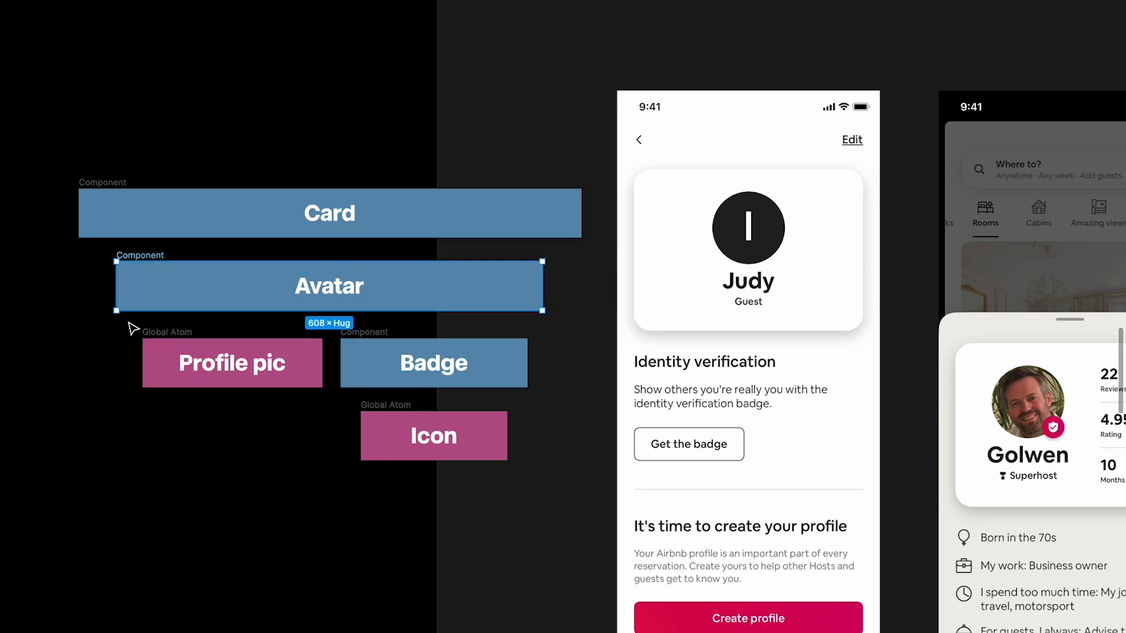
click(160, 345)
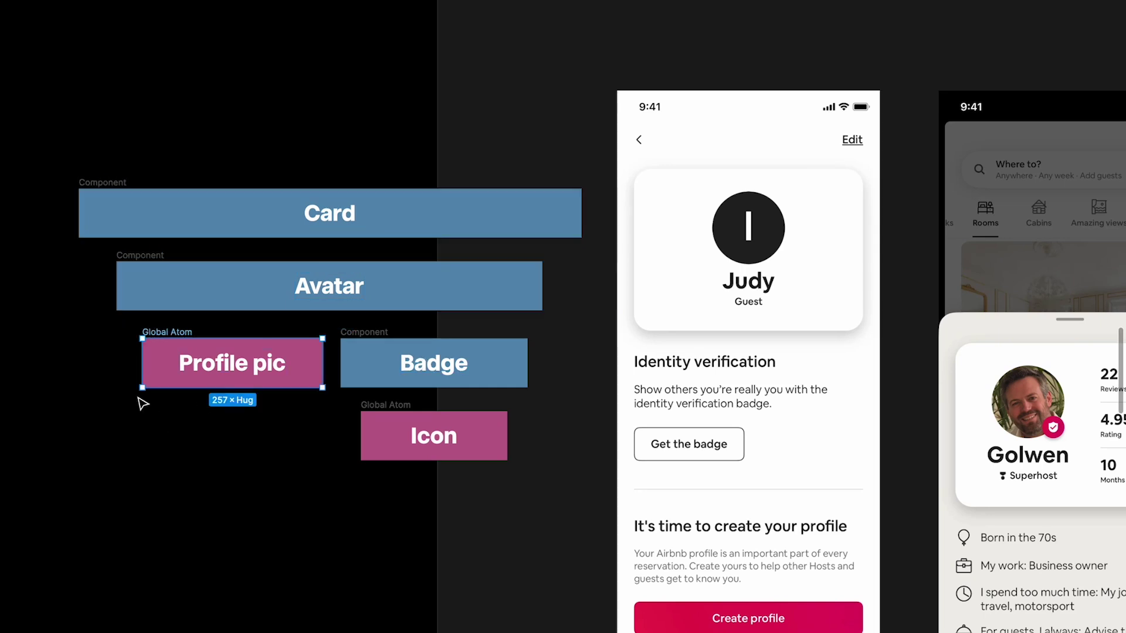
click(367, 366)
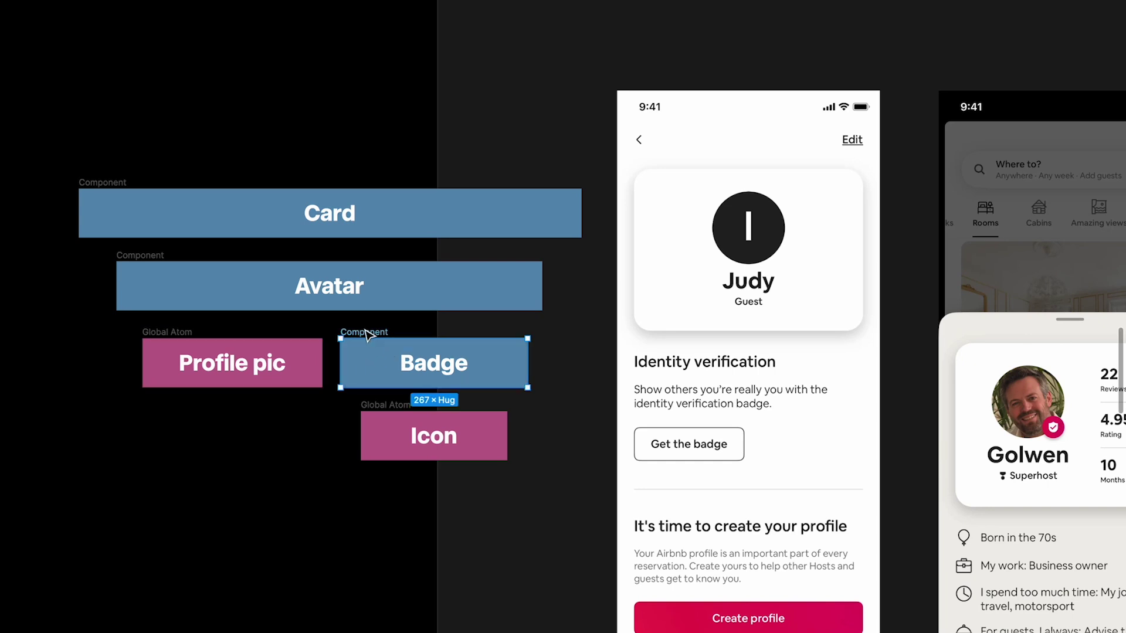
shift+click(384, 413)
key(Delete)
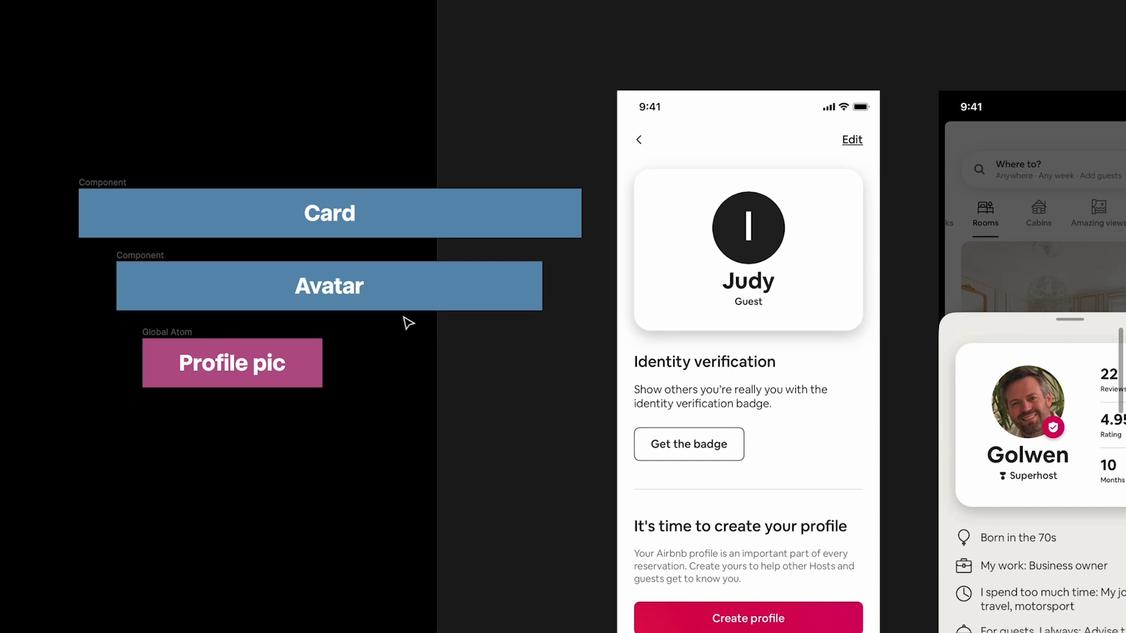
scroll(439, 272, up, 2)
click(55, 254)
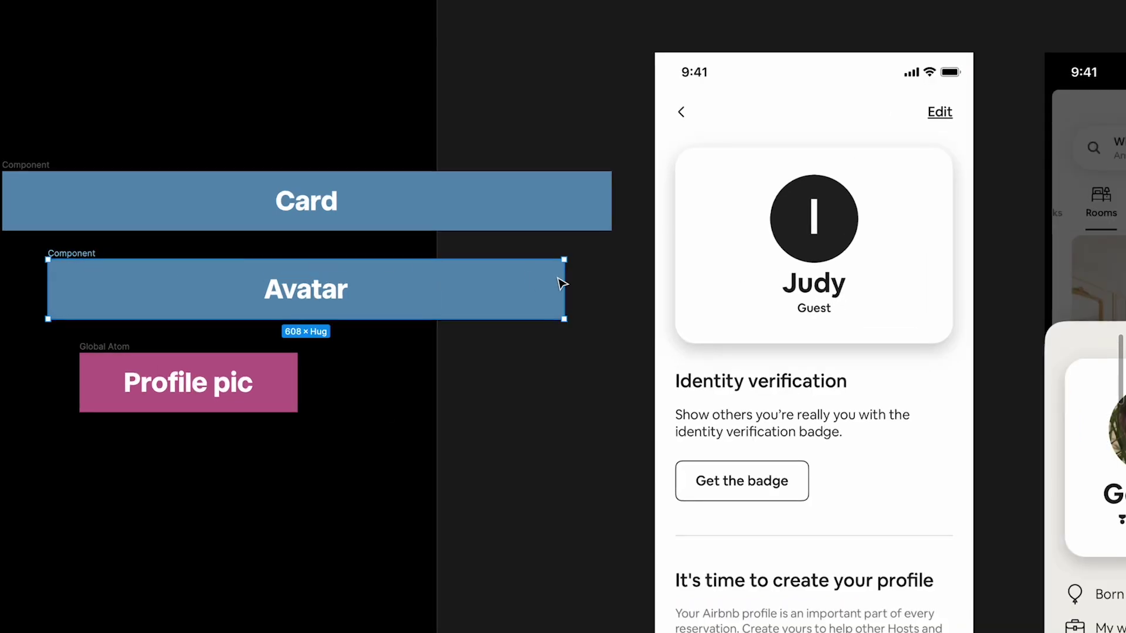
- Narrow the Avatar bar and place a copy of List Item's Text block beside it
drag(529, 275, 327, 276)
scroll(327, 275, down, 5)
scroll(326, 275, up, 6)
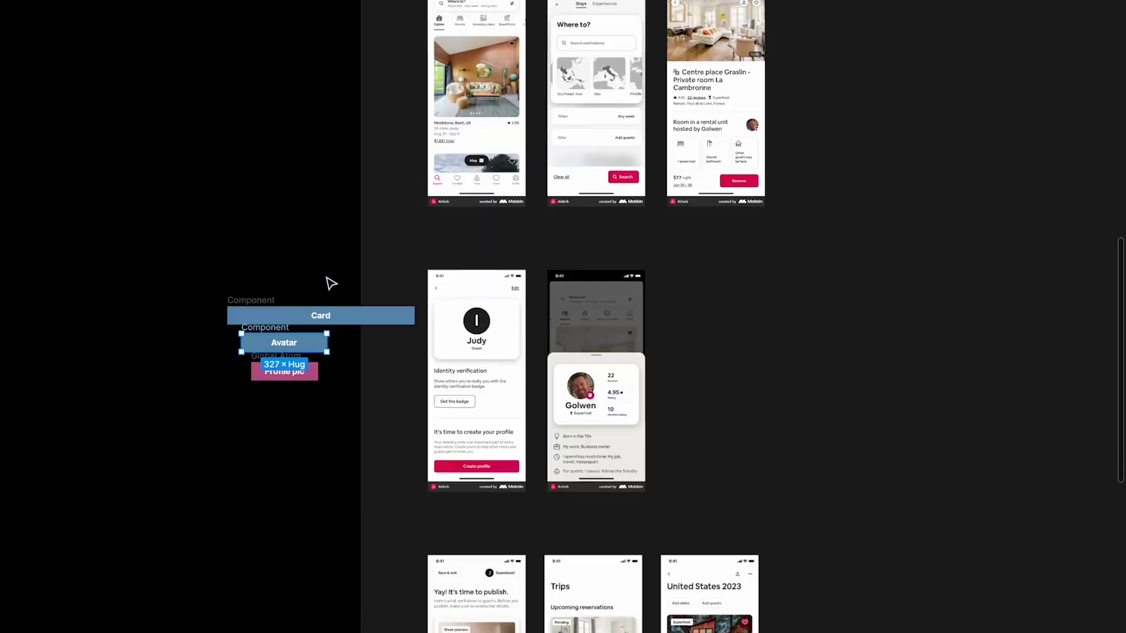
drag(232, 102, 414, 631)
scroll(374, 364, down, 5)
scroll(376, 351, up, 5)
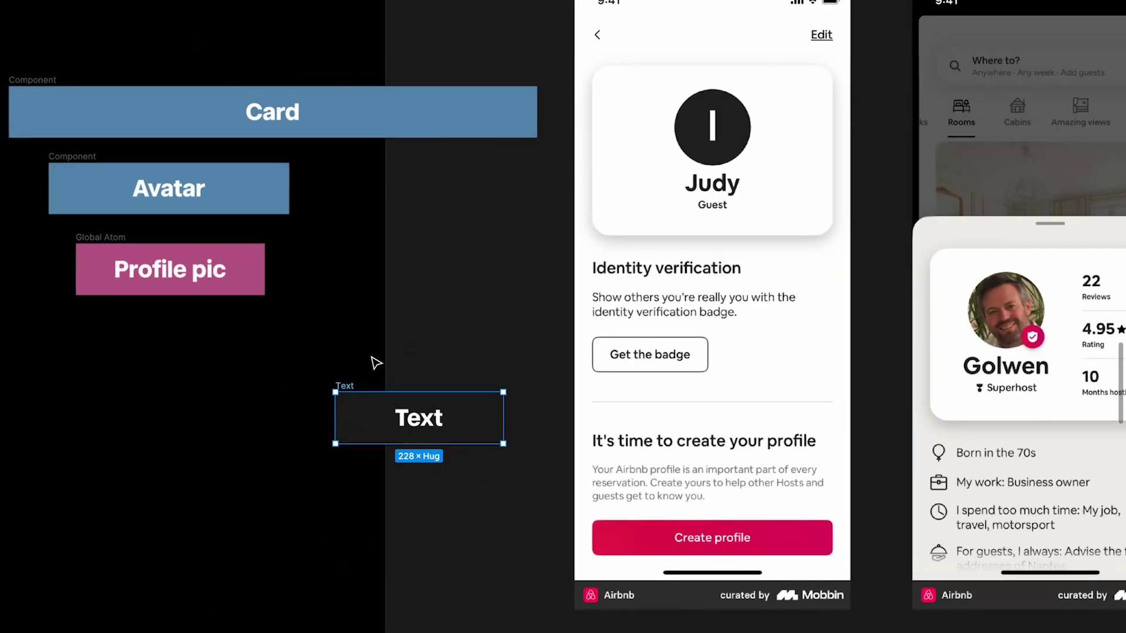
drag(354, 383, 337, 154)
- Select the Card diagram and move a duplicate of the guest profile screen to the left
scroll(339, 154, down, 4)
scroll(338, 155, left, 4)
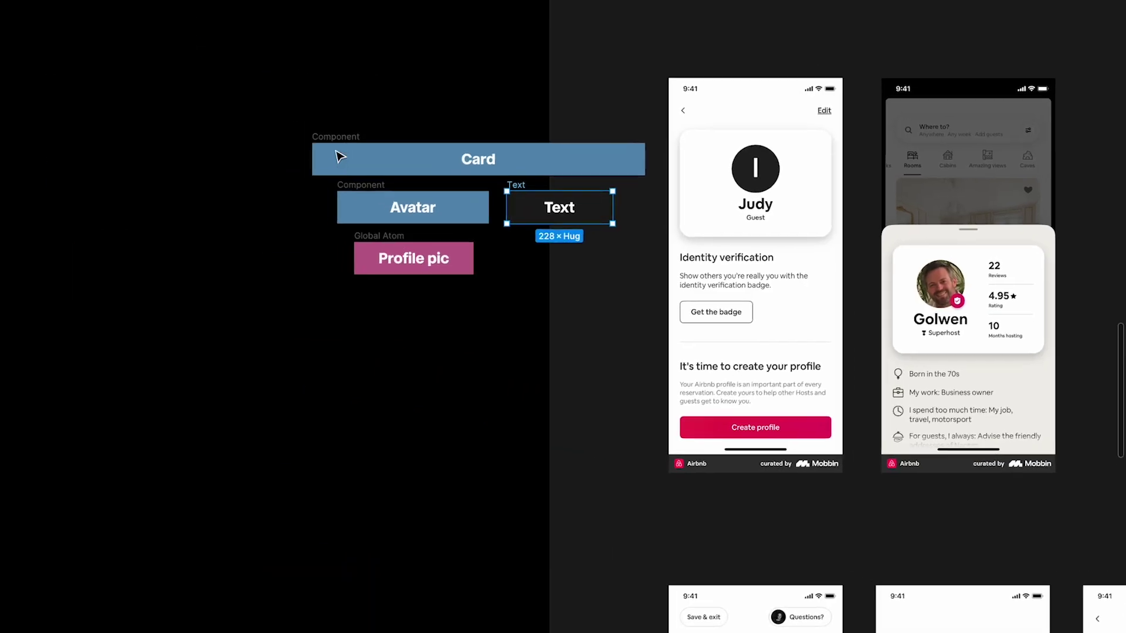
drag(239, 88, 238, 192)
scroll(235, 196, down, 3)
scroll(229, 193, left, 3)
drag(699, 220, 130, 220)
scroll(130, 220, up, 5)
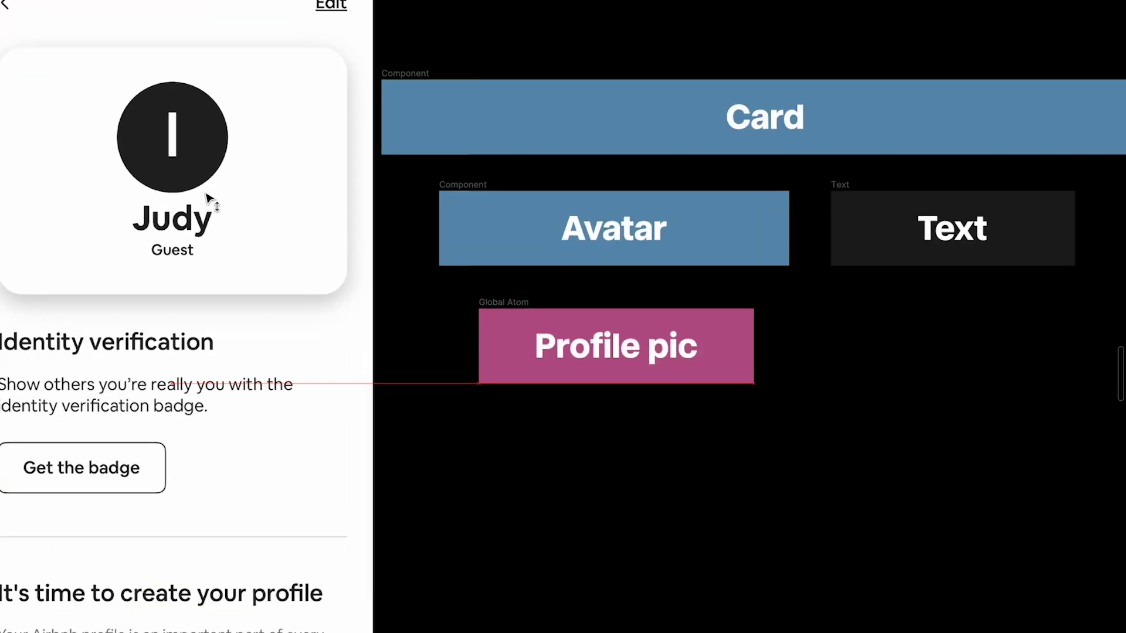
scroll(162, 199, up, 3)
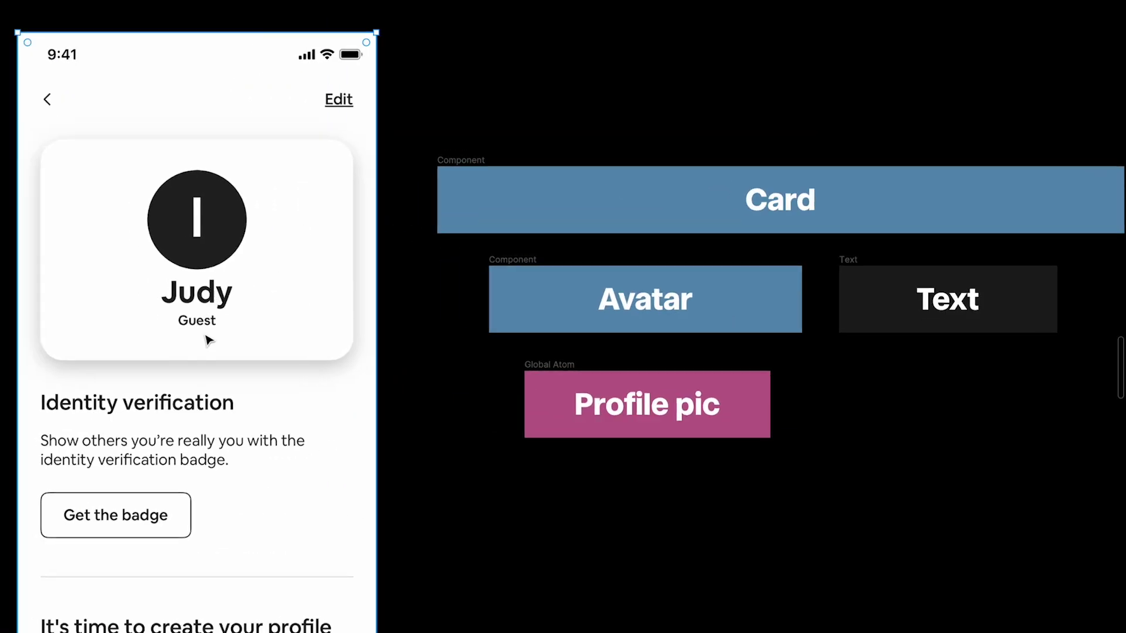
scroll(194, 323, right, 5)
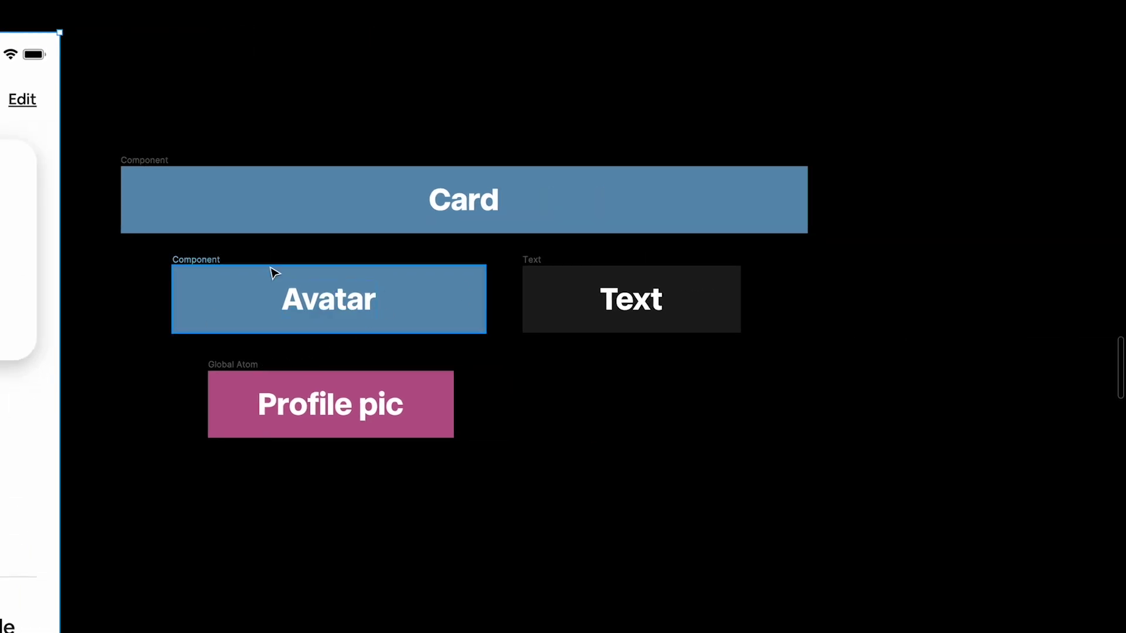
- Widen the Card bar, add a second Text block to the right, and widen the first Text block
click(667, 176)
scroll(668, 188, down, 3)
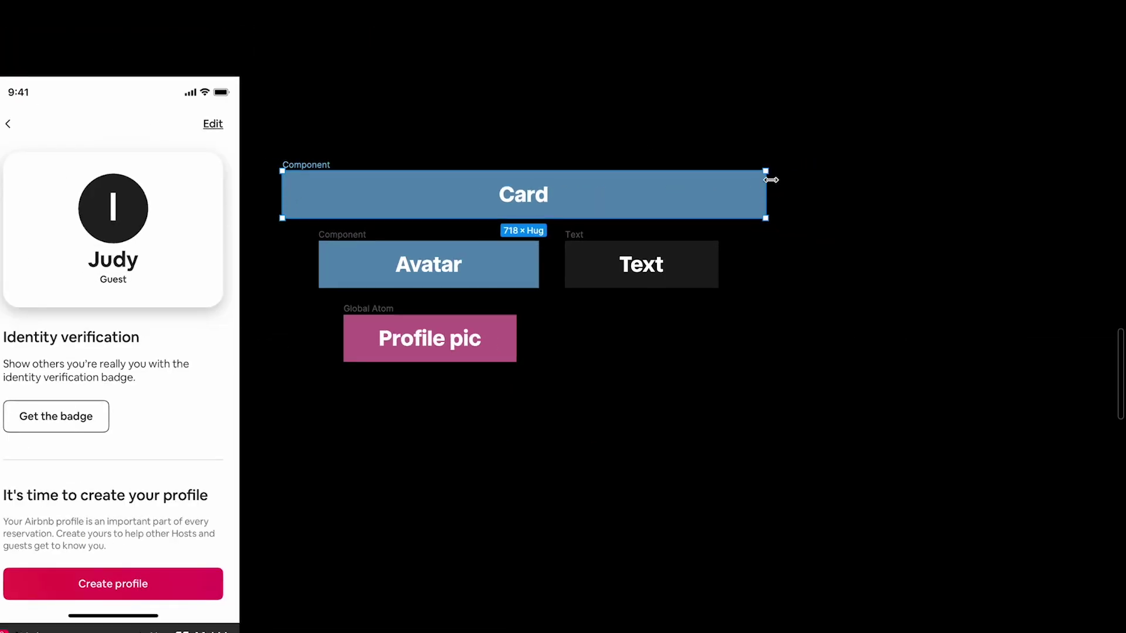
drag(771, 176, 927, 191)
drag(588, 238, 779, 241)
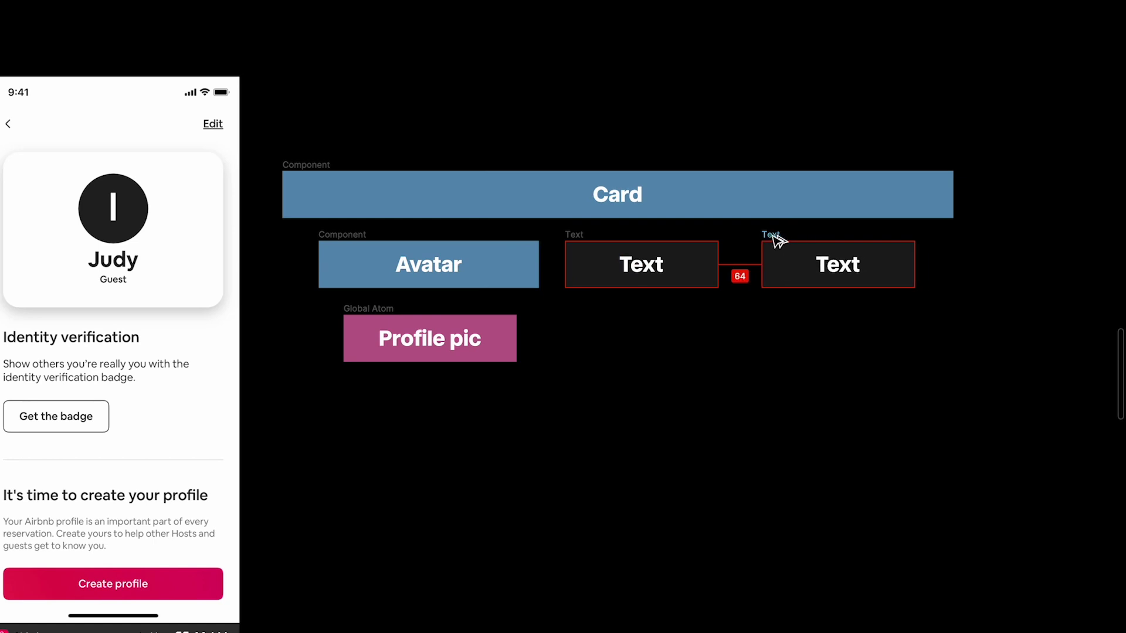
scroll(786, 385, left, 2)
click(631, 259)
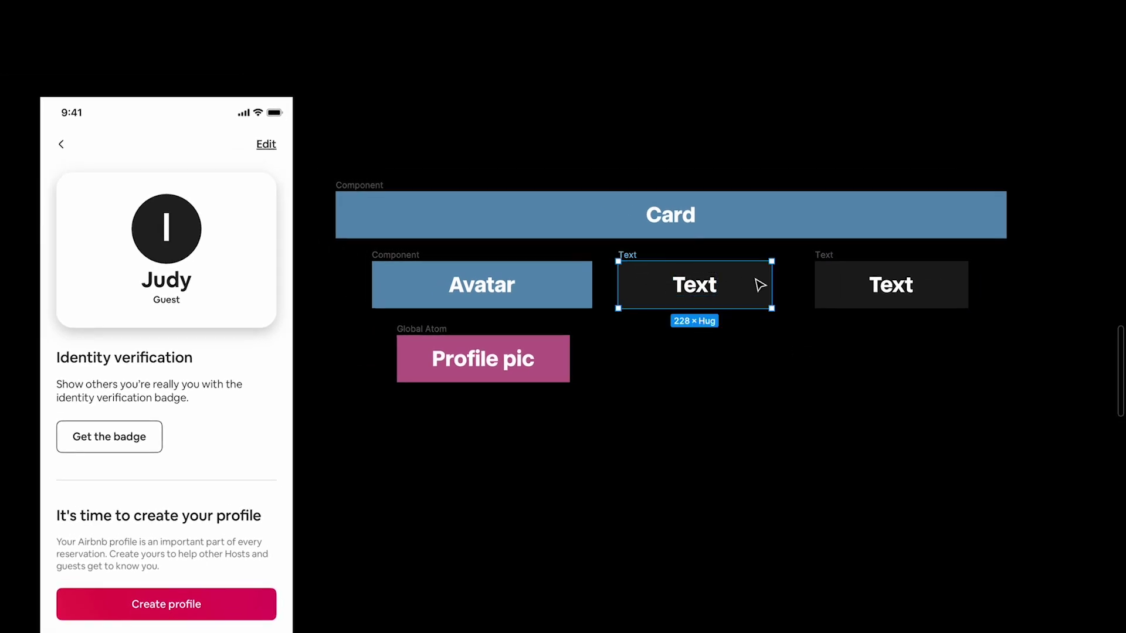
drag(775, 271, 790, 271)
click(765, 376)
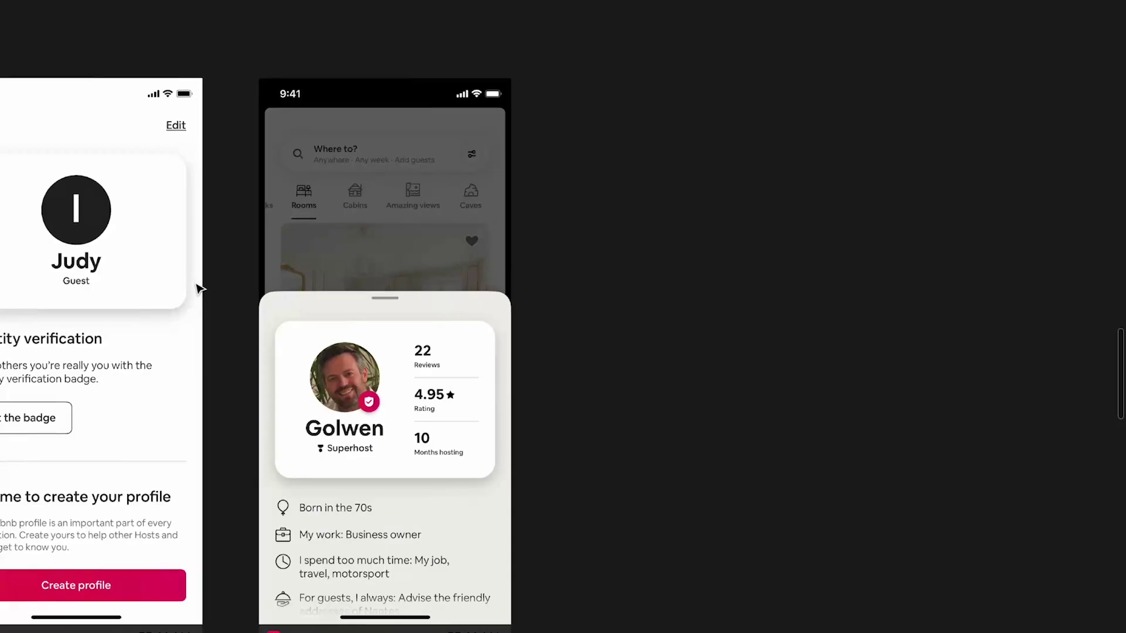
scroll(360, 311, up, 5)
scroll(360, 311, down, 2)
scroll(361, 311, left, 5)
scroll(360, 310, up, 2)
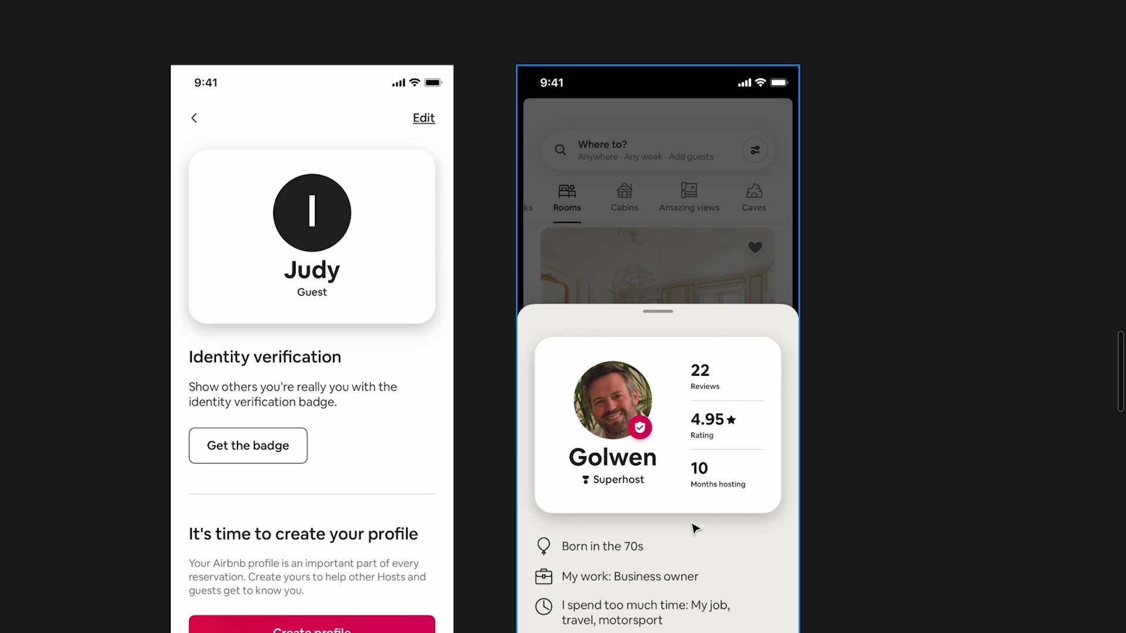
scroll(615, 484, up, 4)
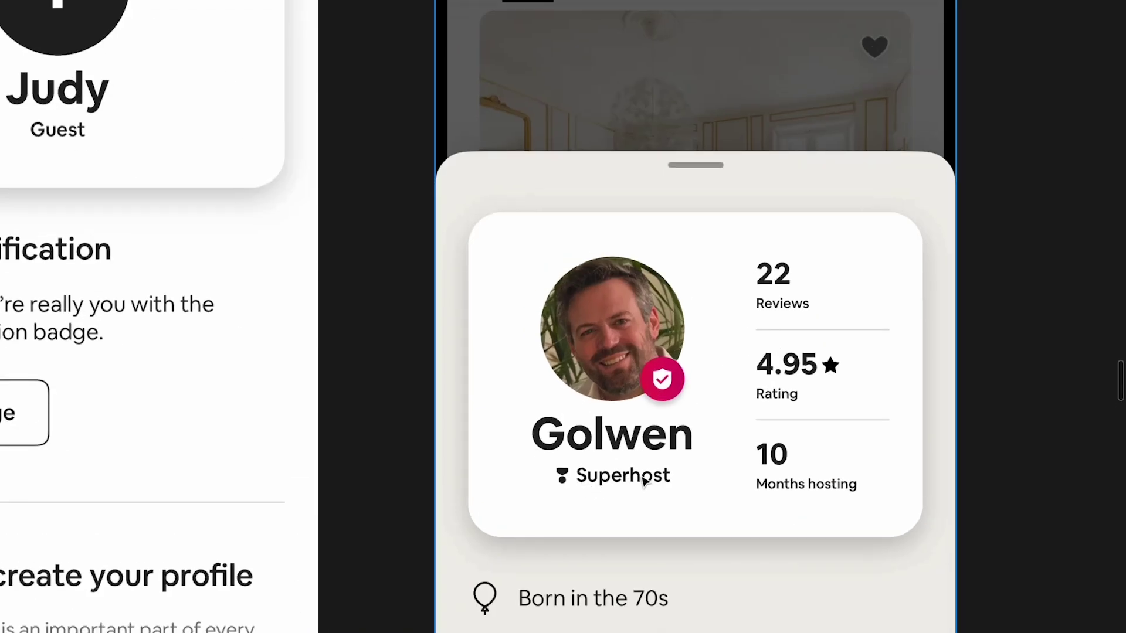
scroll(561, 481, left, 6)
scroll(561, 481, up, 2)
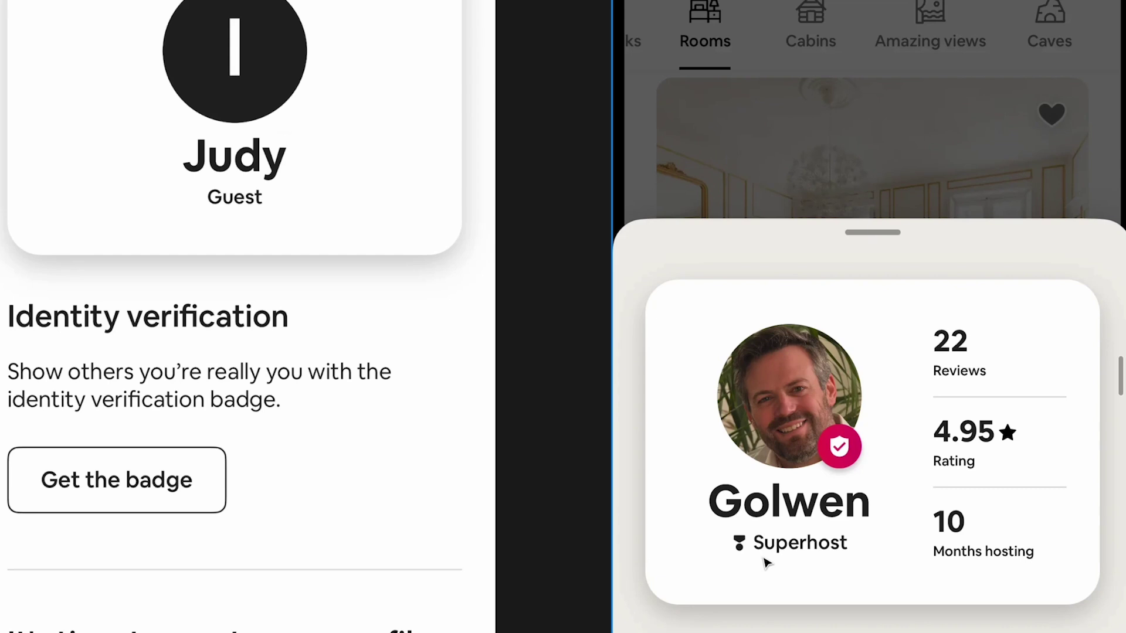
scroll(766, 563, down, 10)
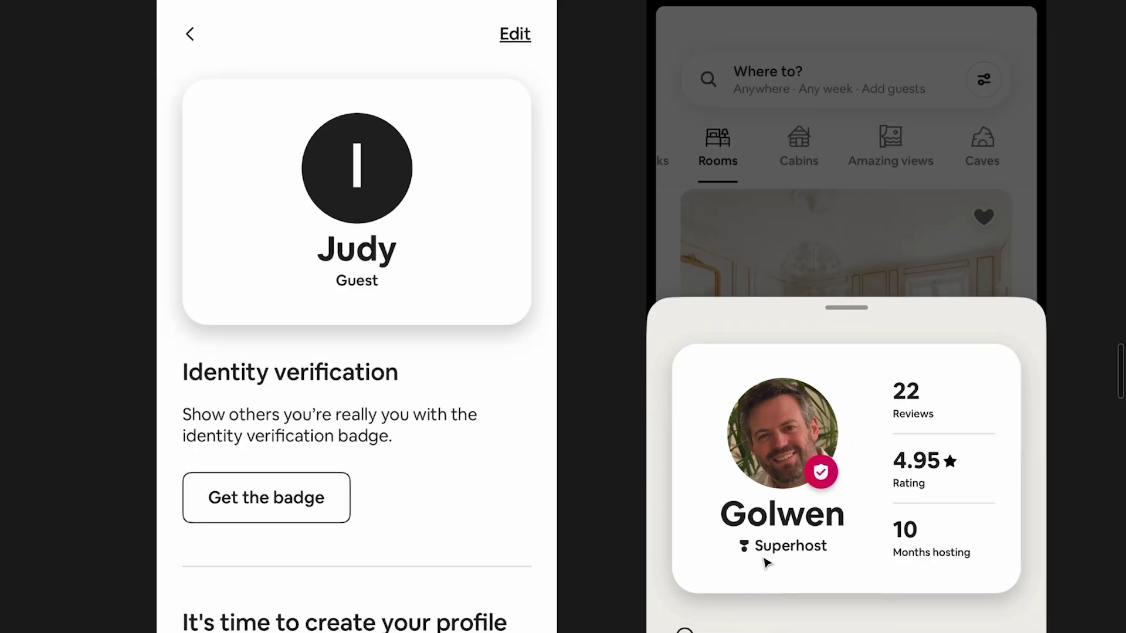
scroll(767, 563, left, 5)
scroll(667, 533, up, 6)
scroll(683, 344, left, 3)
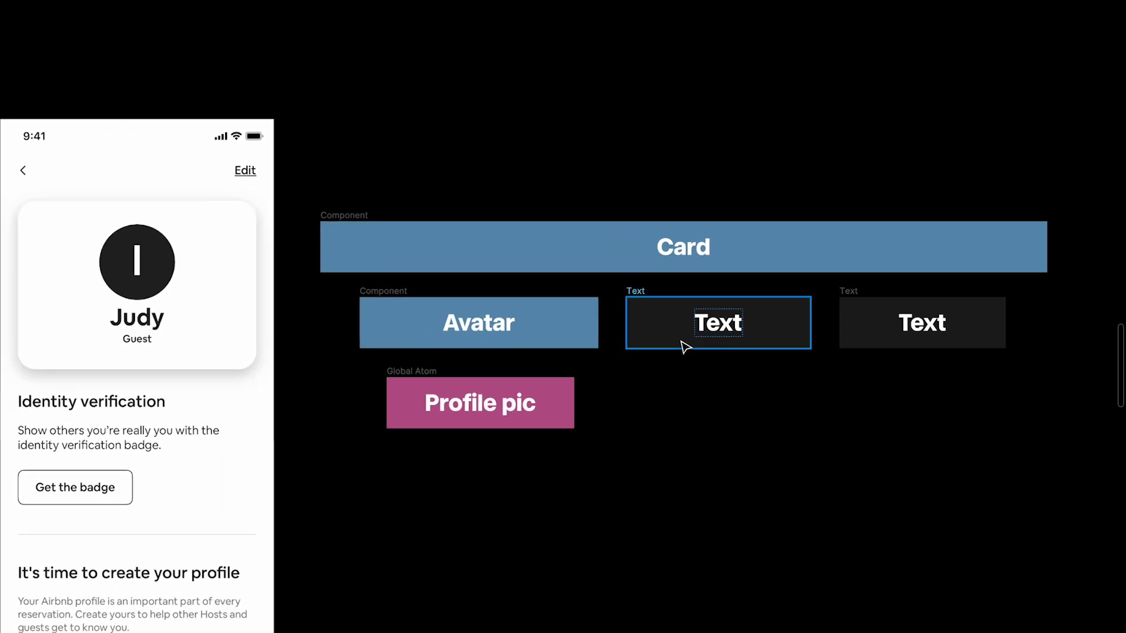
scroll(683, 345, up, 3)
- Replace the second Text box's wording with 'Label'
scroll(624, 290, up, 3)
click(613, 282)
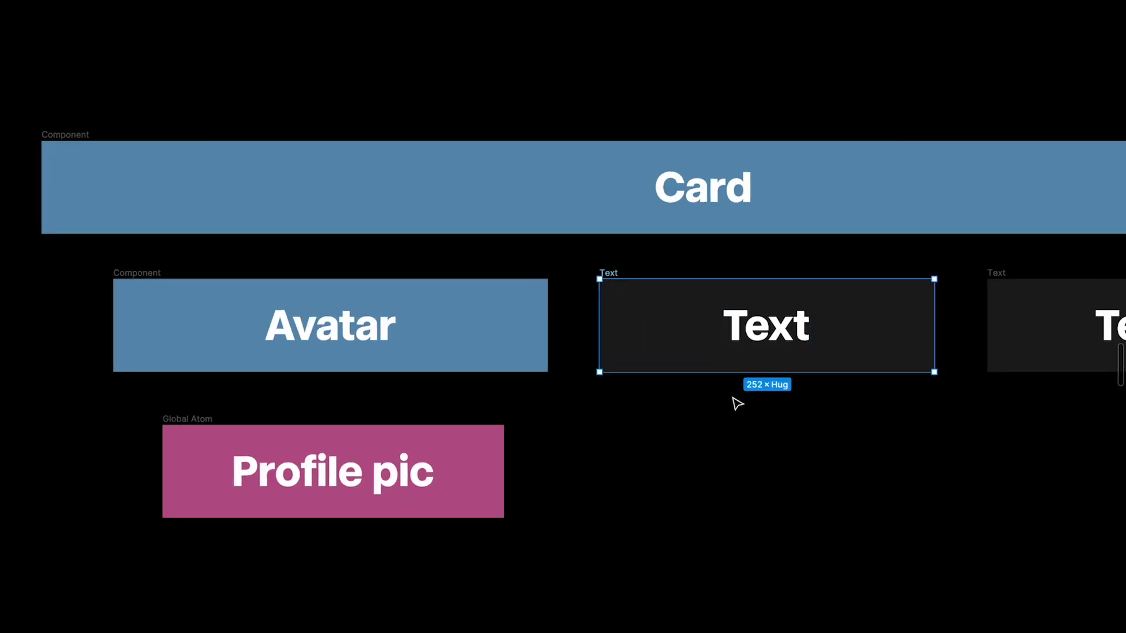
scroll(627, 289, right, 3)
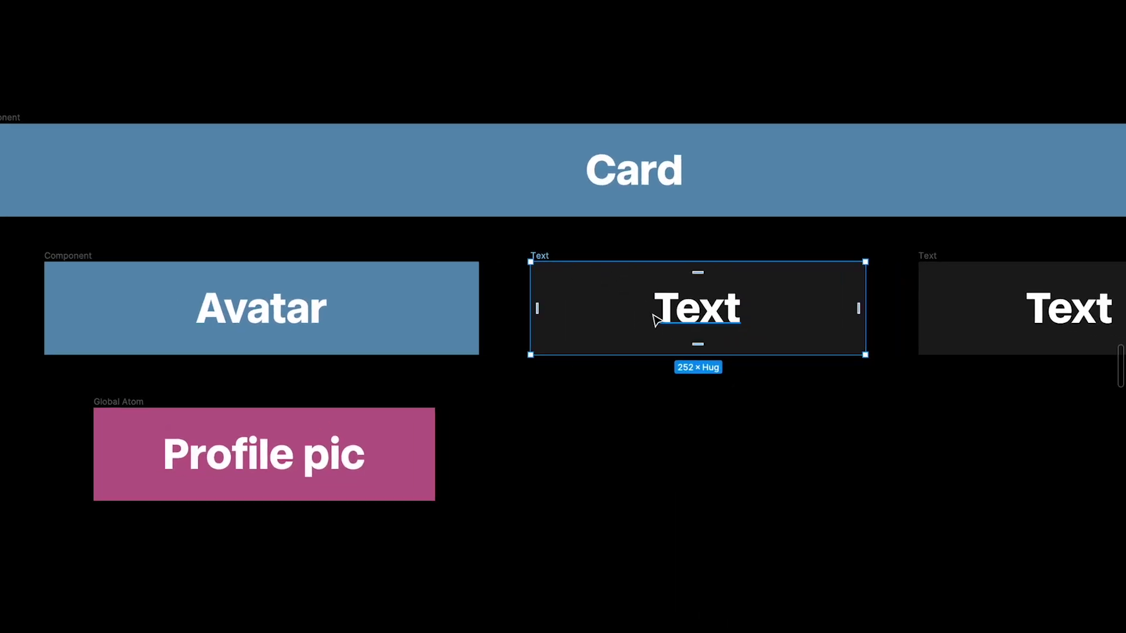
scroll(543, 283, down, 3)
scroll(231, 303, left, 5)
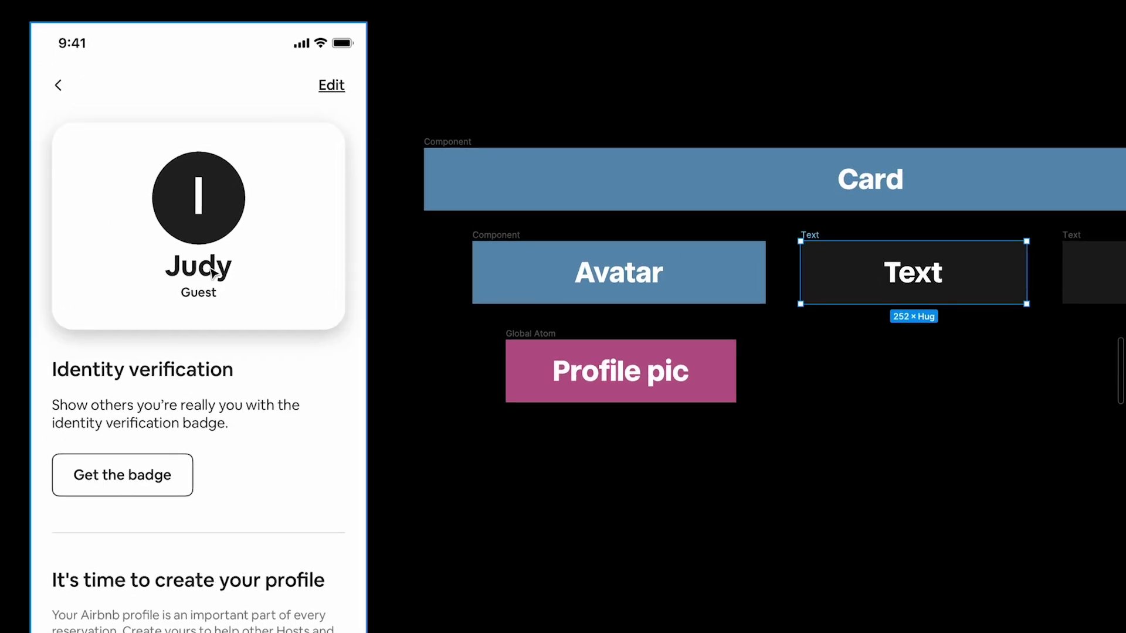
scroll(628, 334, right, 10)
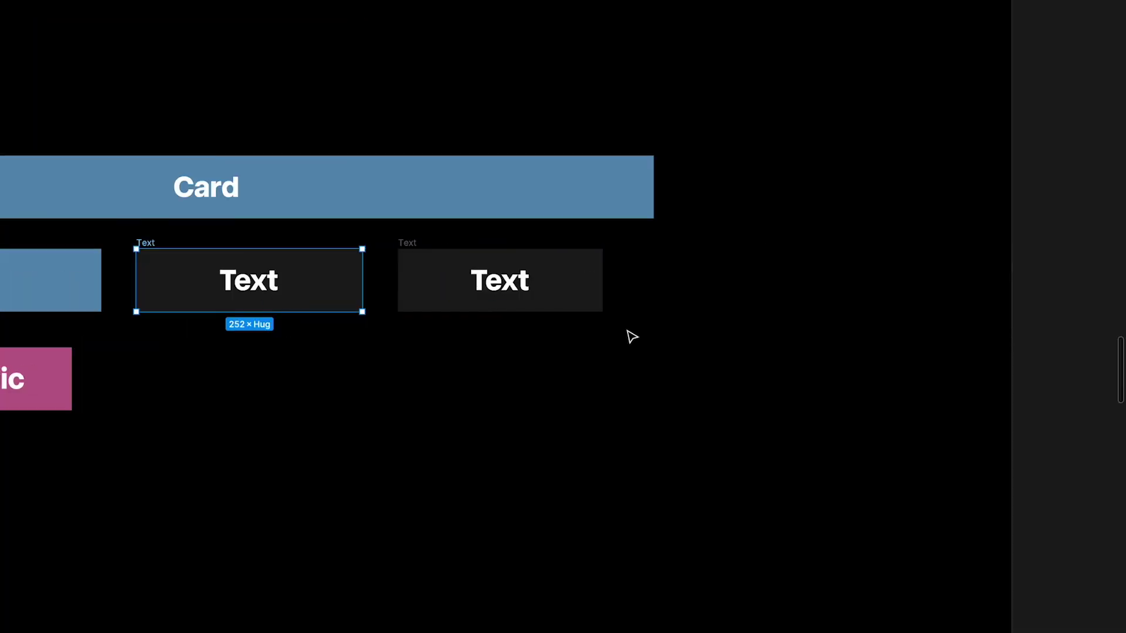
scroll(627, 334, up, 3)
double_click(445, 287)
text(Label)
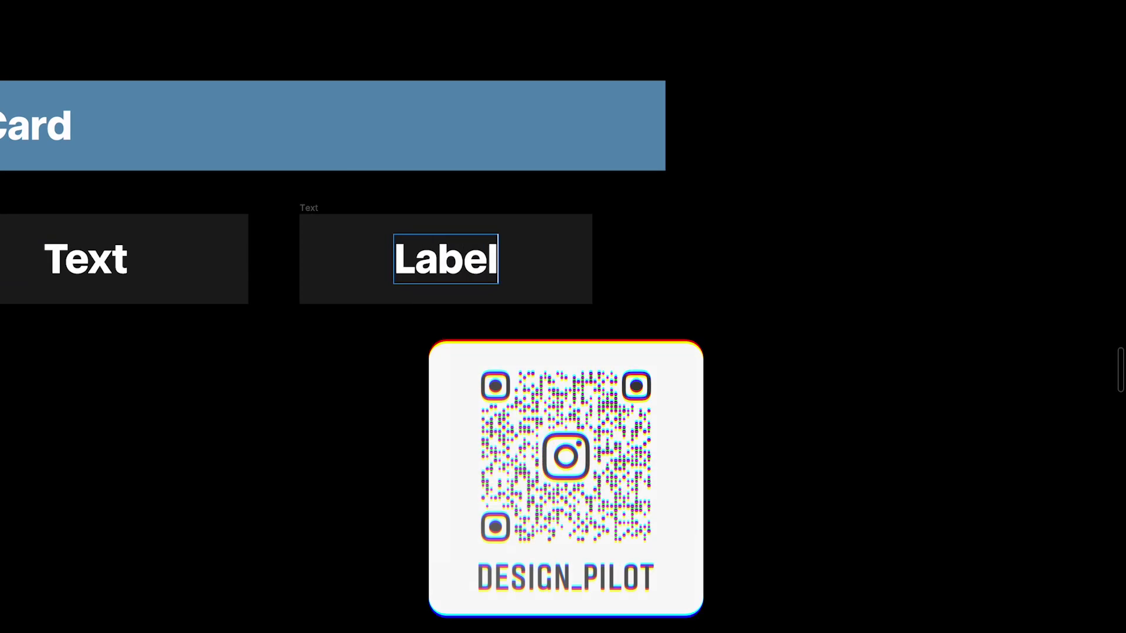
key(Escape)
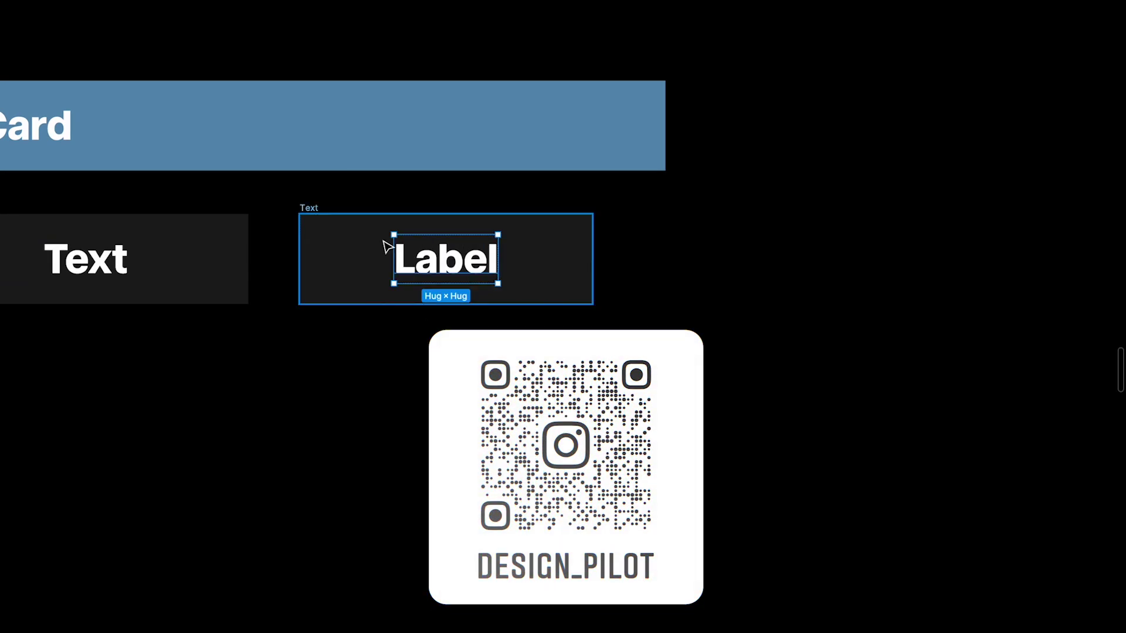
- Select the frame around the Label text so it can be renamed
click(315, 208)
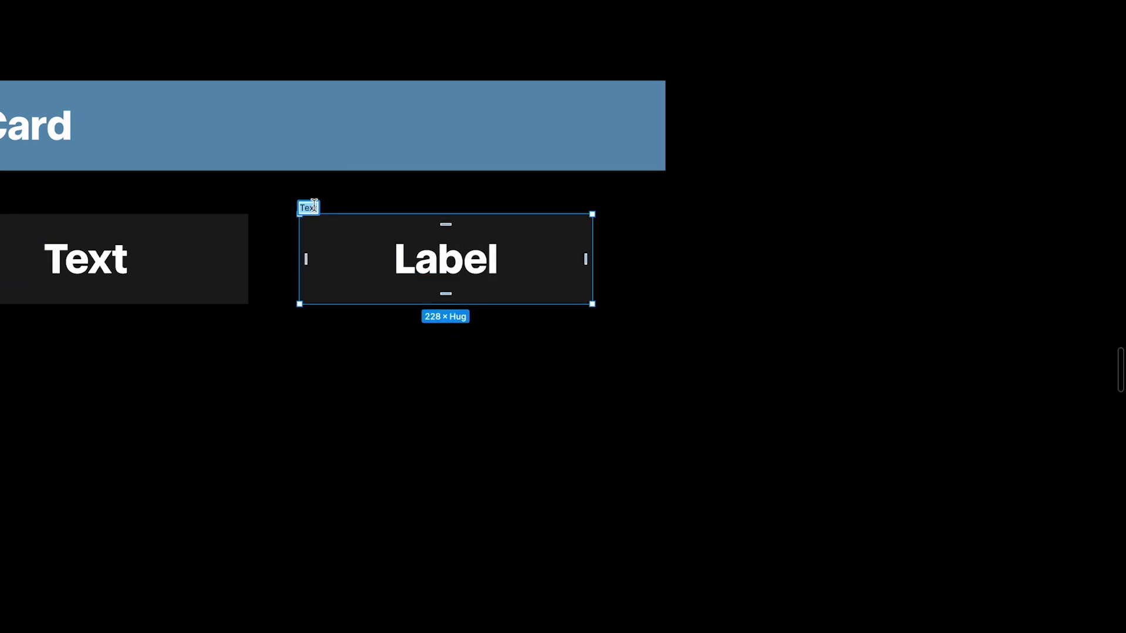
click(455, 452)
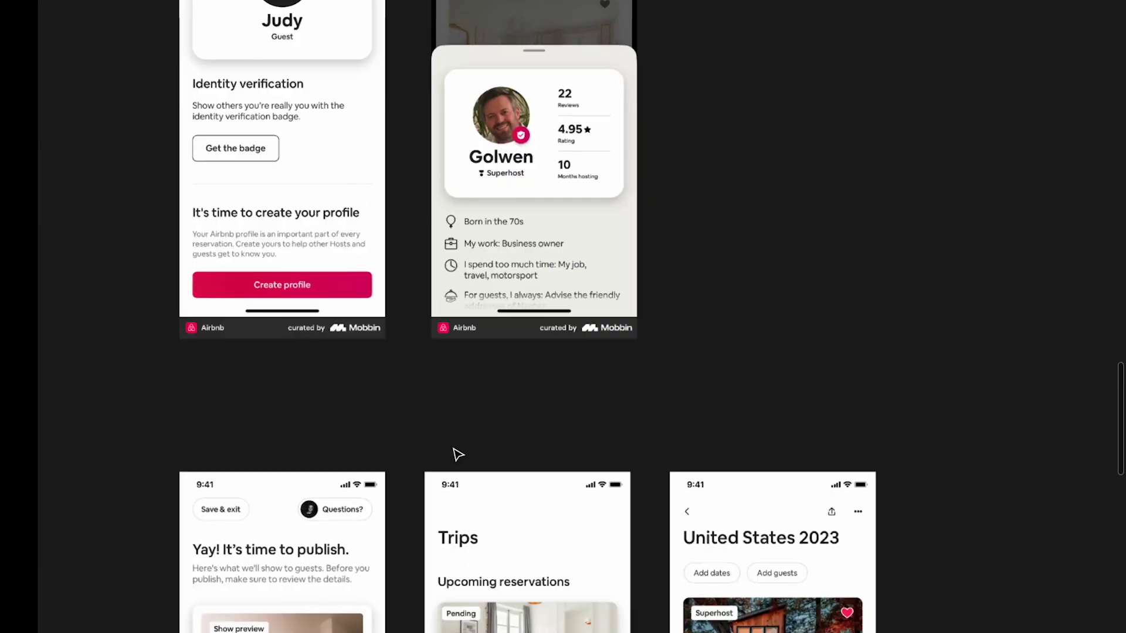
scroll(444, 173, up, 5)
scroll(443, 173, up, 3)
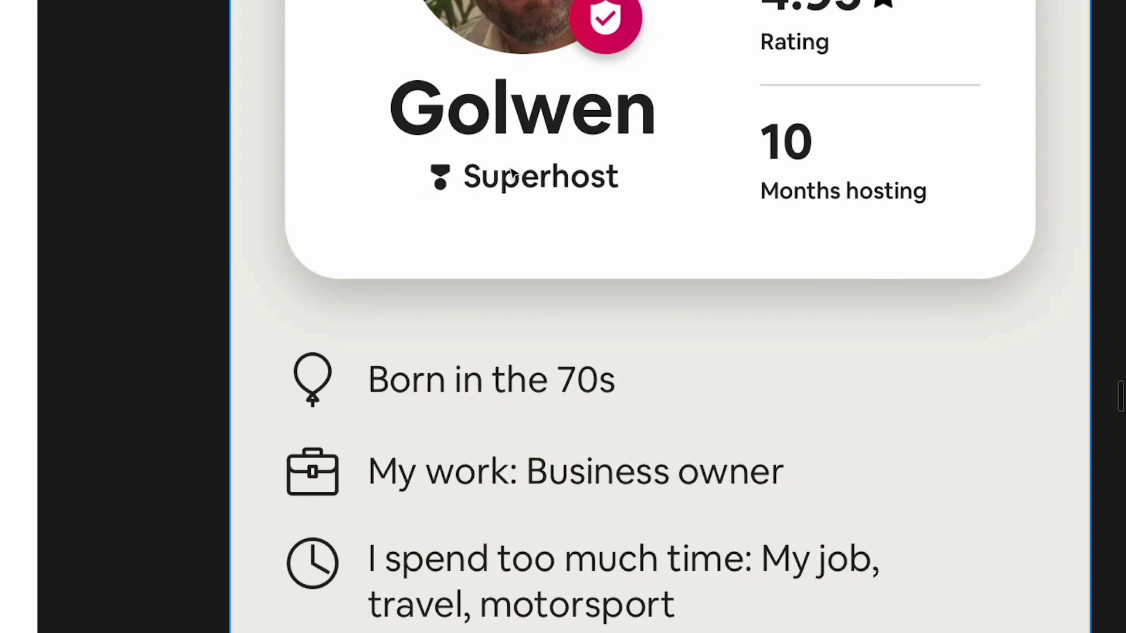
scroll(512, 176, down, 10)
scroll(515, 185, left, 12)
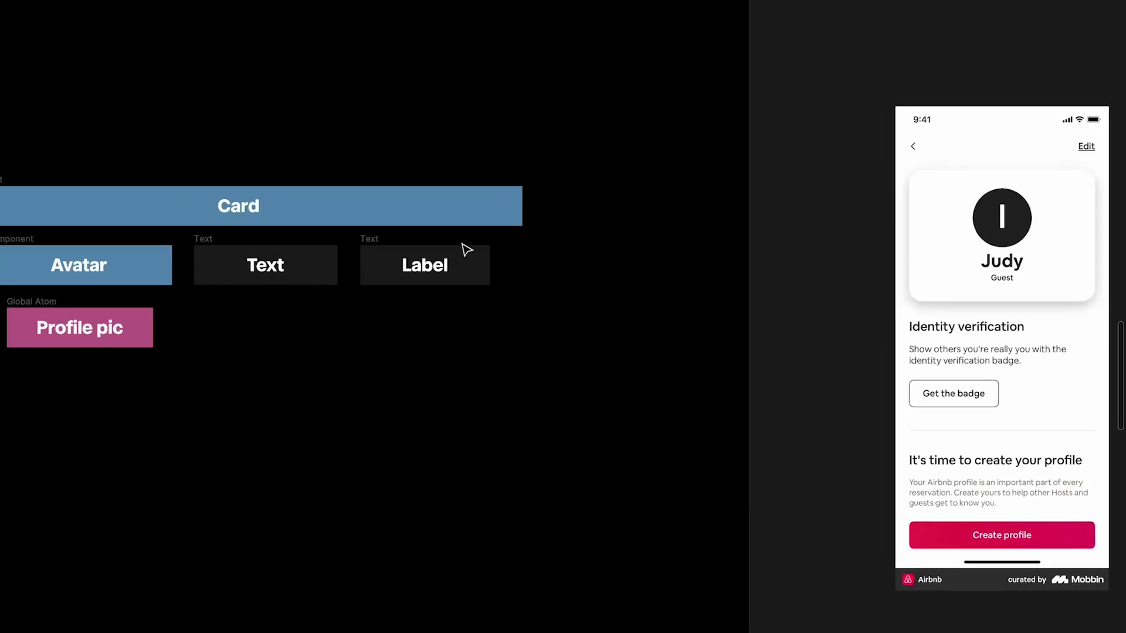
scroll(433, 276, up, 5)
click(492, 232)
scroll(492, 234, up, 3)
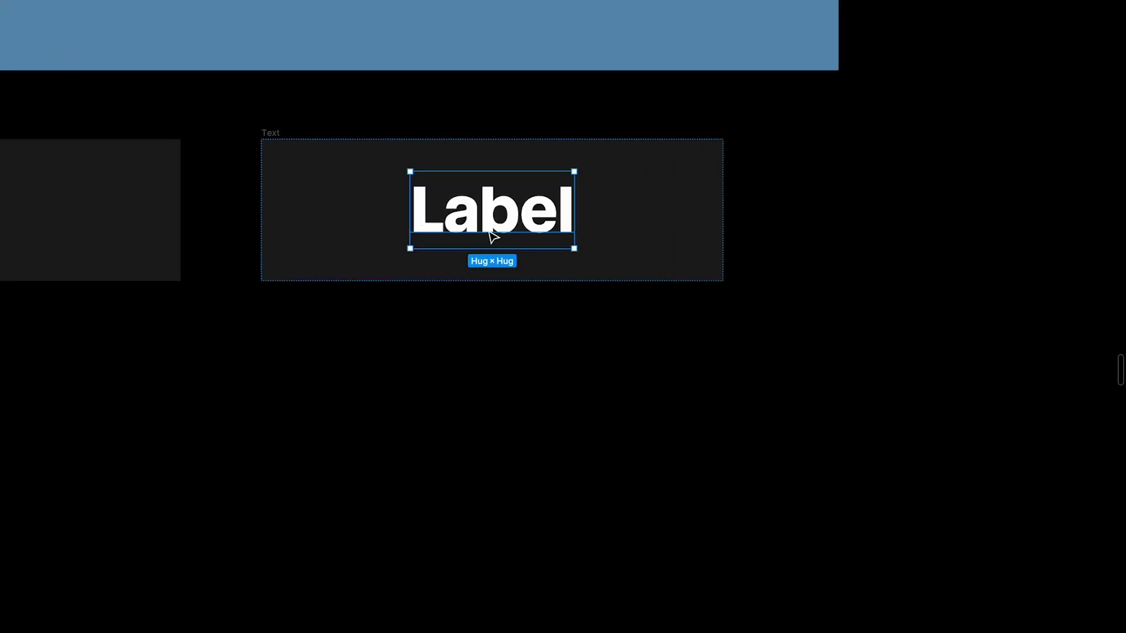
click(276, 134)
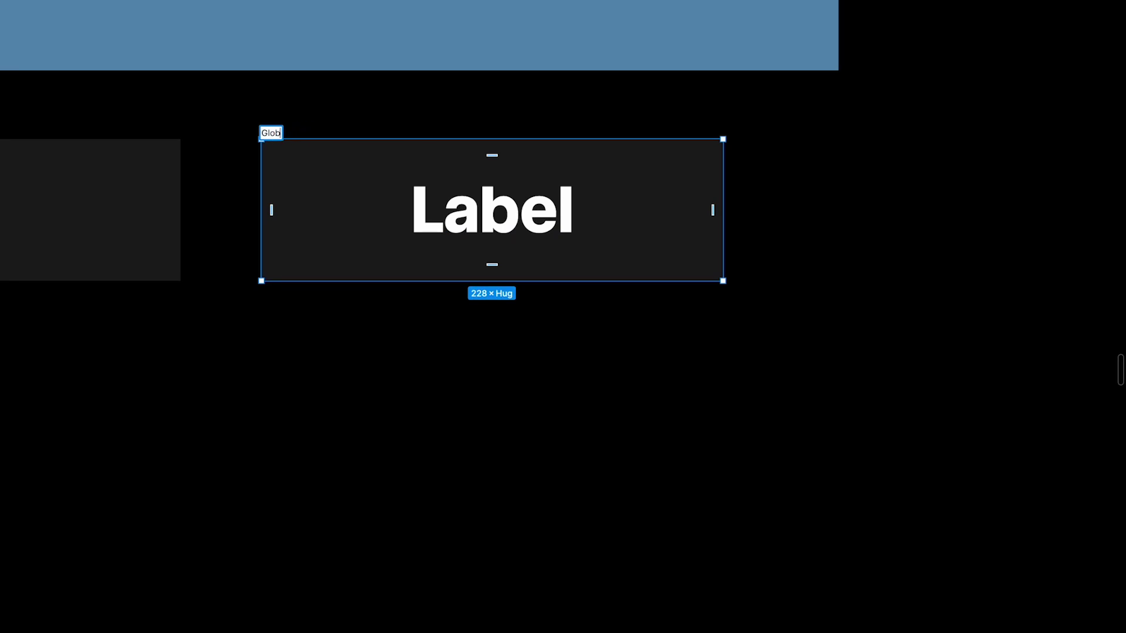
- Name the Label frame 'Global atom'
click(391, 326)
scroll(391, 325, down, 2)
scroll(391, 326, left, 8)
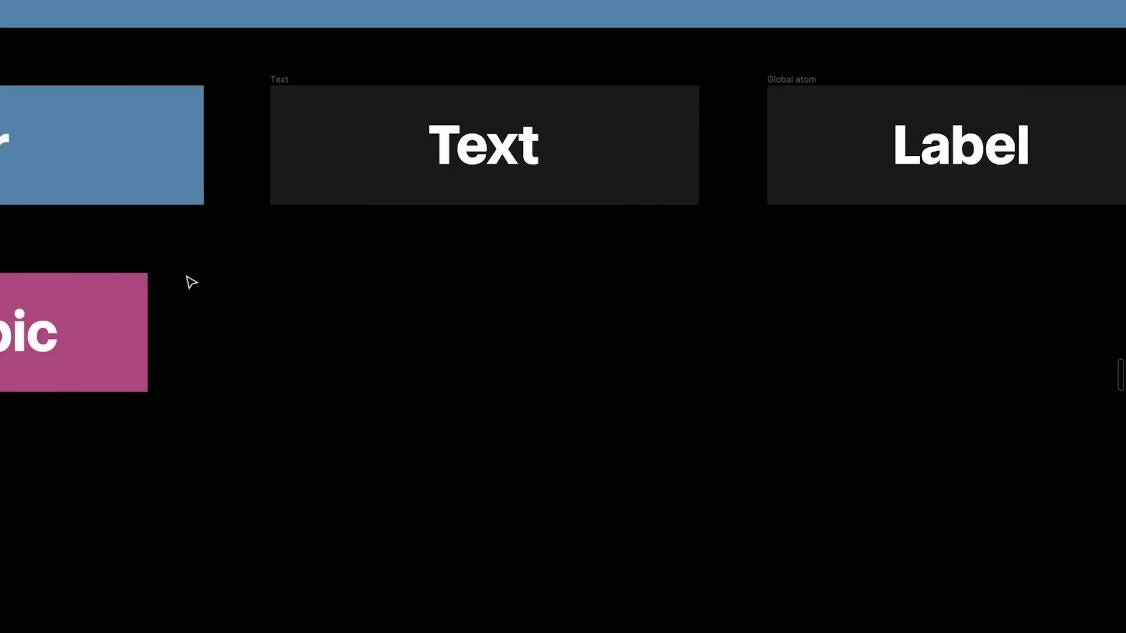
scroll(47, 264, down, 4)
scroll(97, 270, left, 5)
- Copy the Profile pic box's pink styling and paste it onto the Label box
click(26, 272)
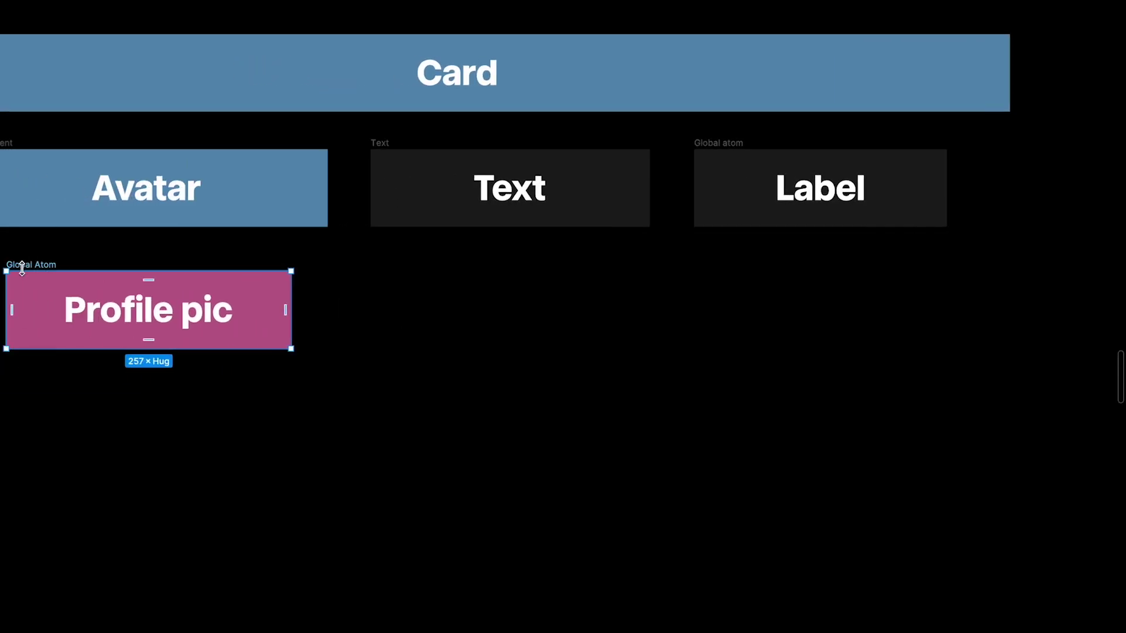
key(alt)
key(alt+super+c)
click(772, 143)
key(alt+super+v)
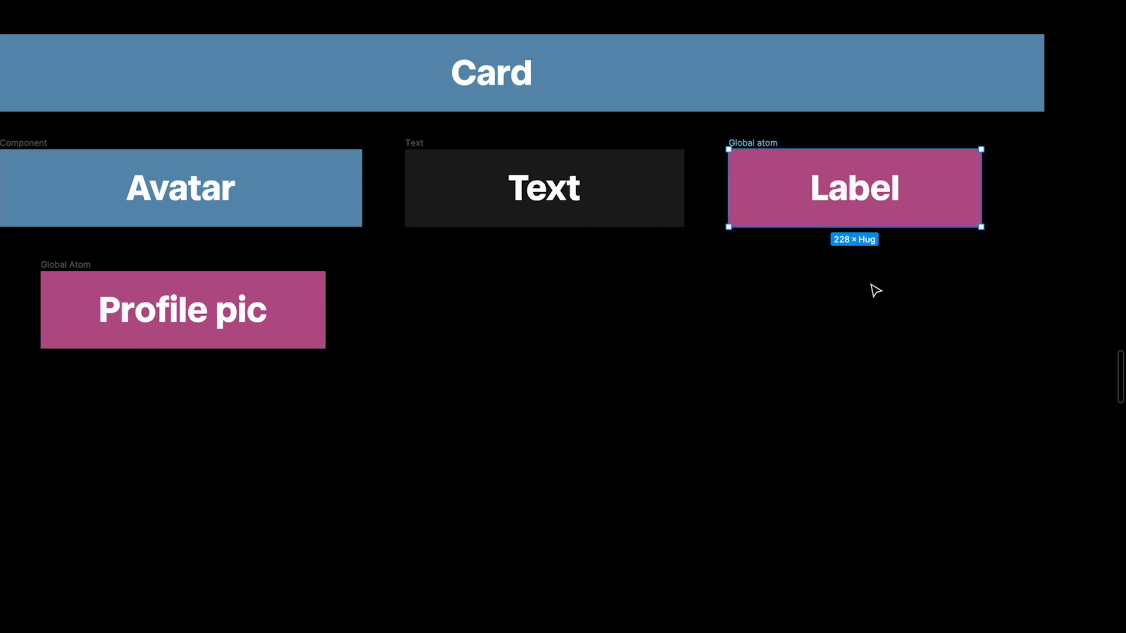
scroll(873, 285, right, 2)
scroll(774, 182, up, 4)
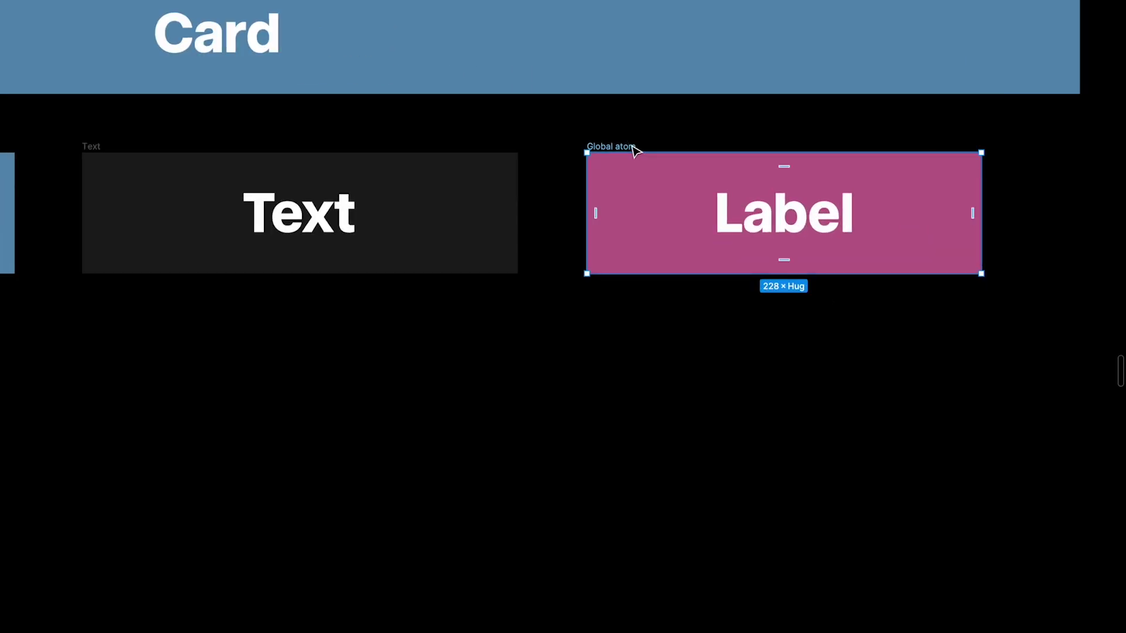
scroll(632, 148, down, 5)
scroll(632, 148, left, 9)
scroll(631, 147, right, 4)
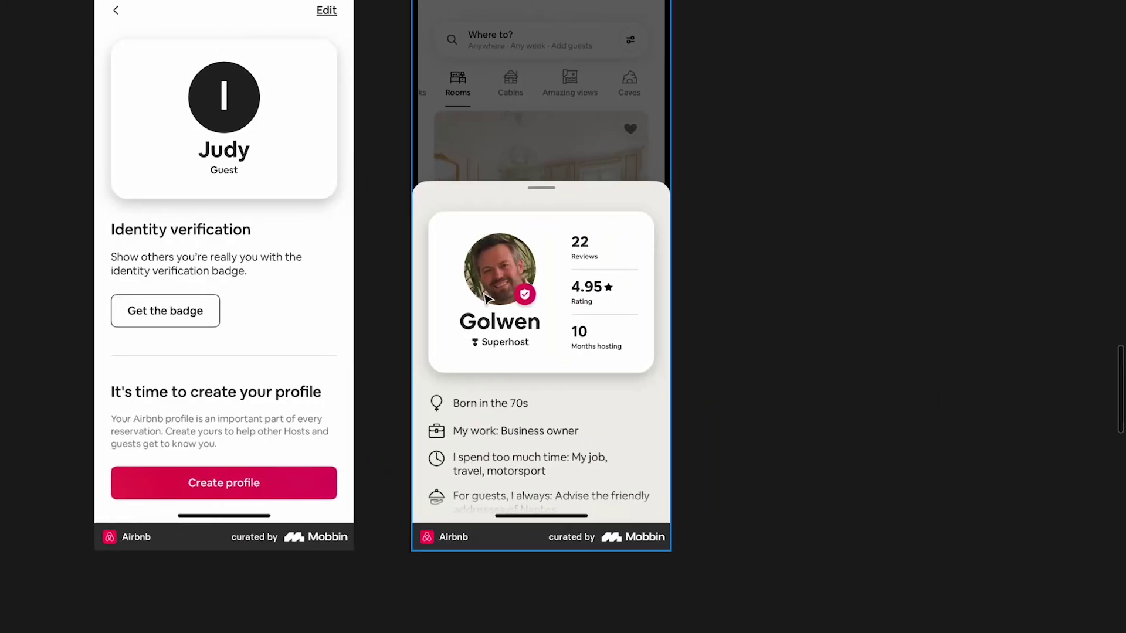
scroll(479, 293, up, 4)
scroll(469, 392, up, 3)
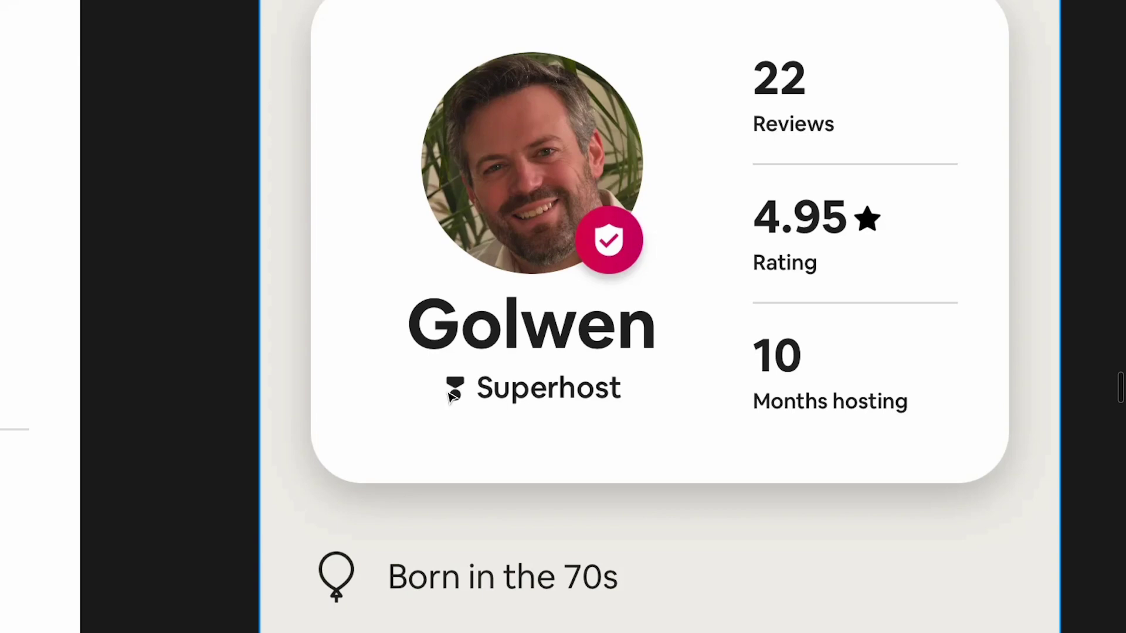
scroll(453, 397, down, 3)
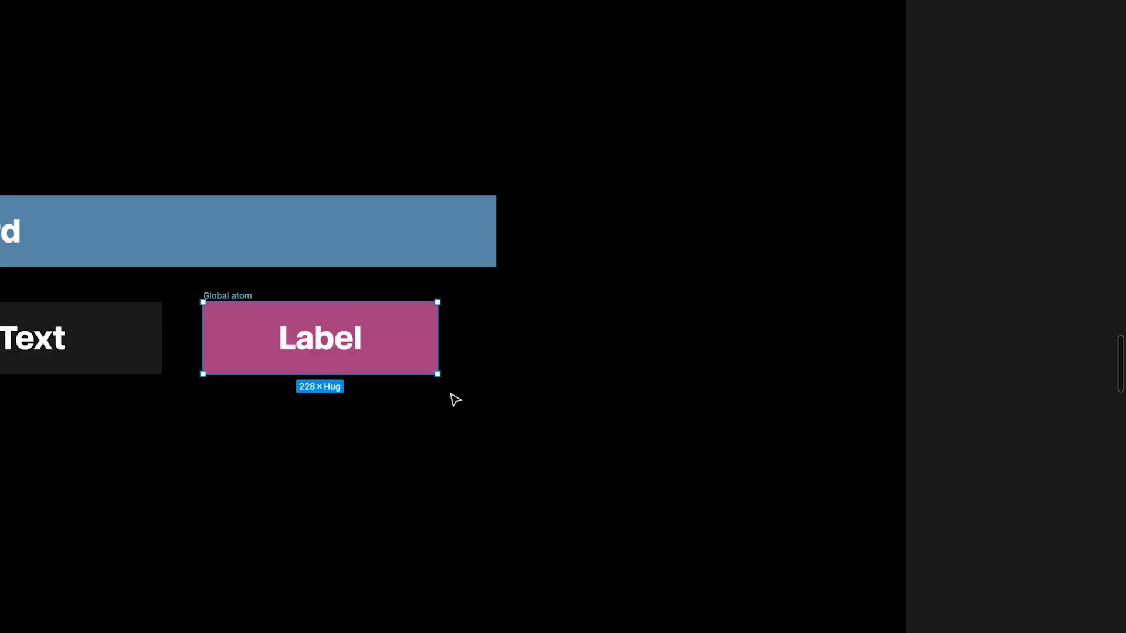
scroll(454, 397, left, 5)
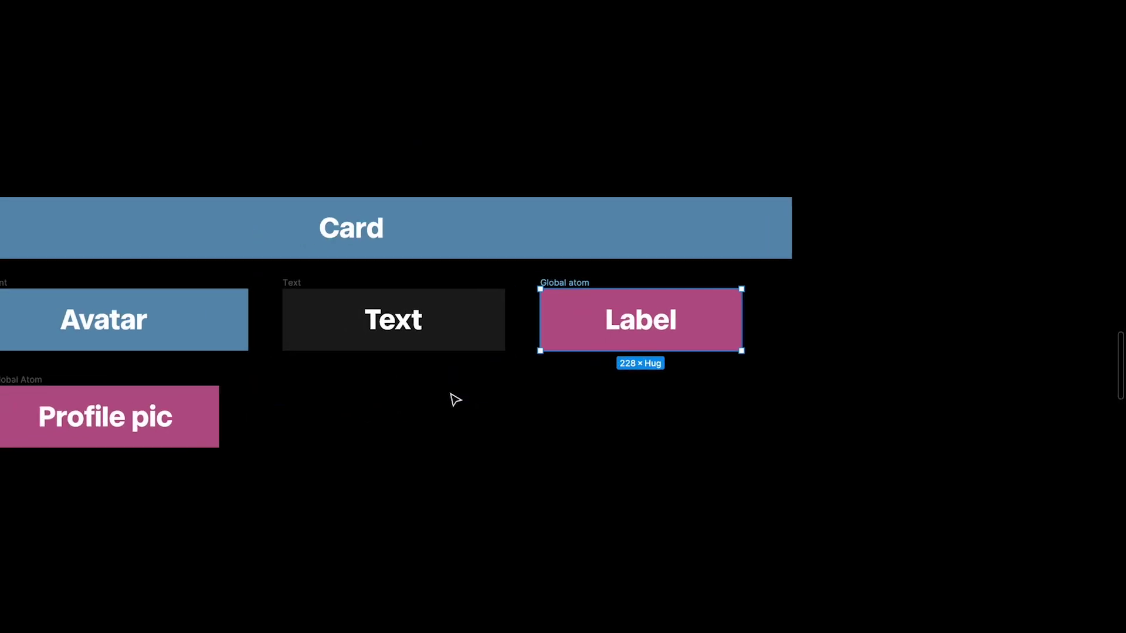
scroll(352, 405, up, 2)
scroll(349, 402, left, 3)
scroll(462, 251, down, 2)
scroll(332, 226, right, 4)
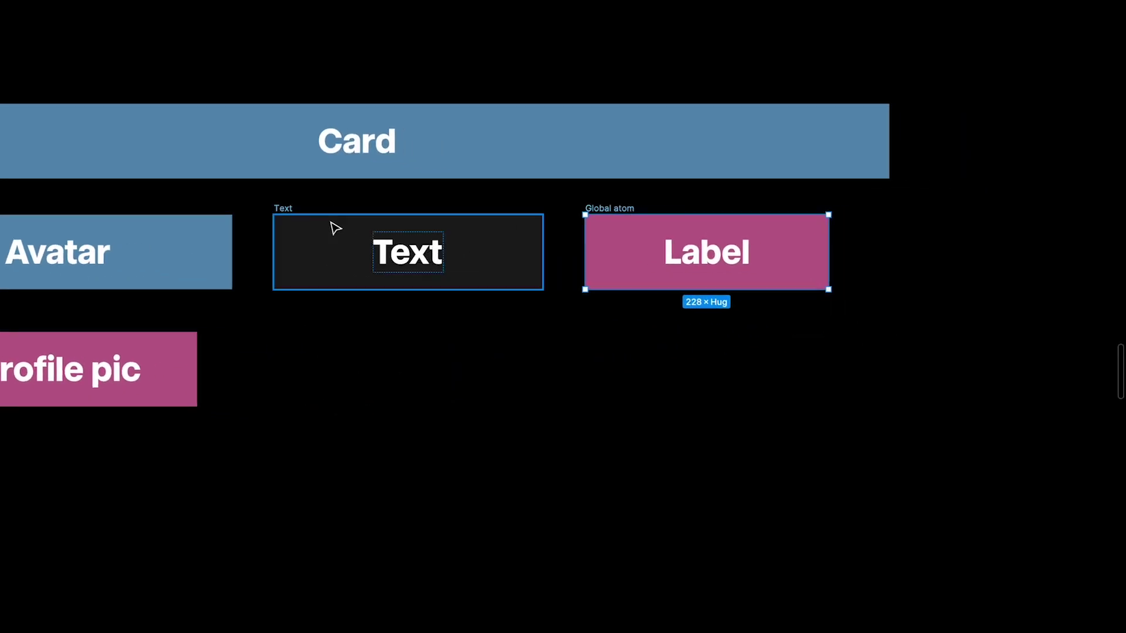
- Put a copy of the first Text box below the Label box and narrow it to 93 wide
click(287, 209)
drag(287, 209, 616, 320)
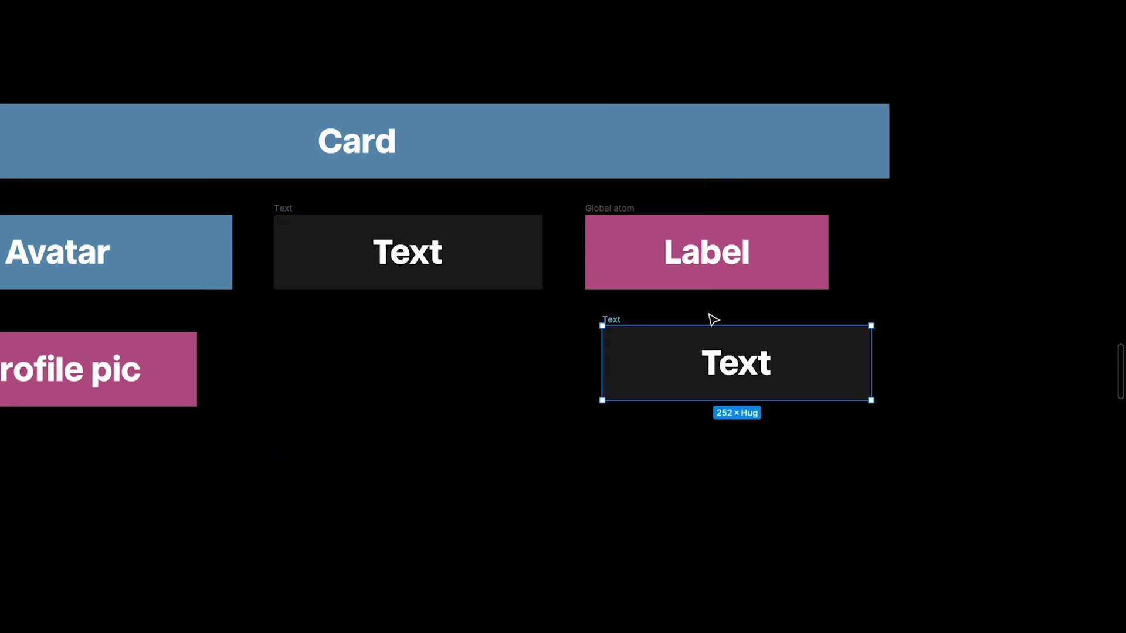
drag(873, 346, 703, 348)
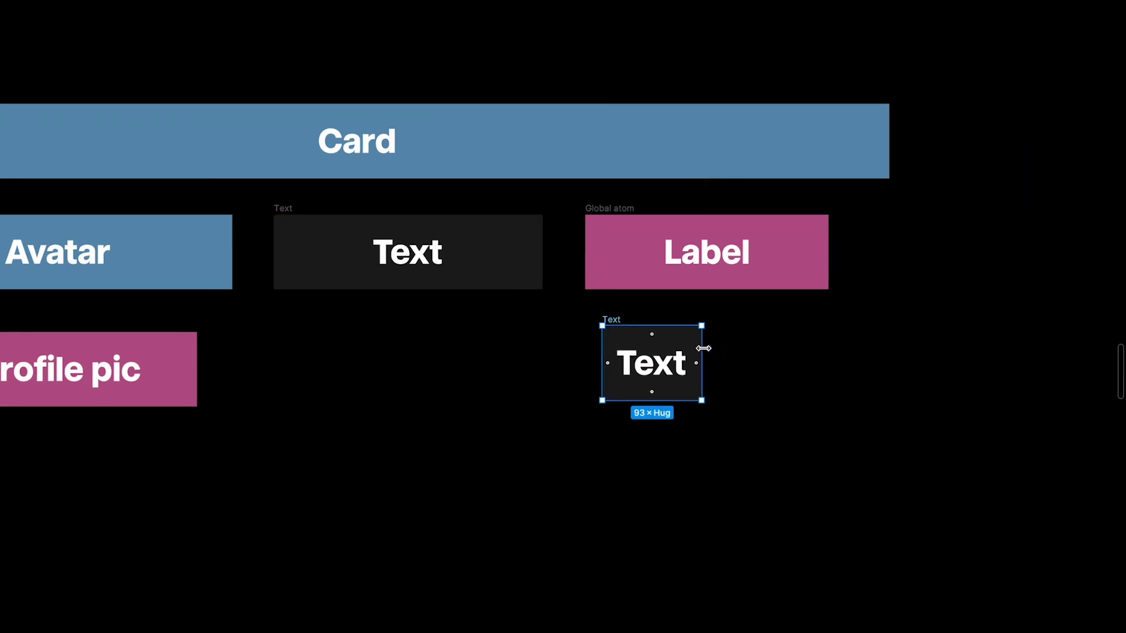
scroll(703, 348, down, 8)
scroll(706, 355, up, 6)
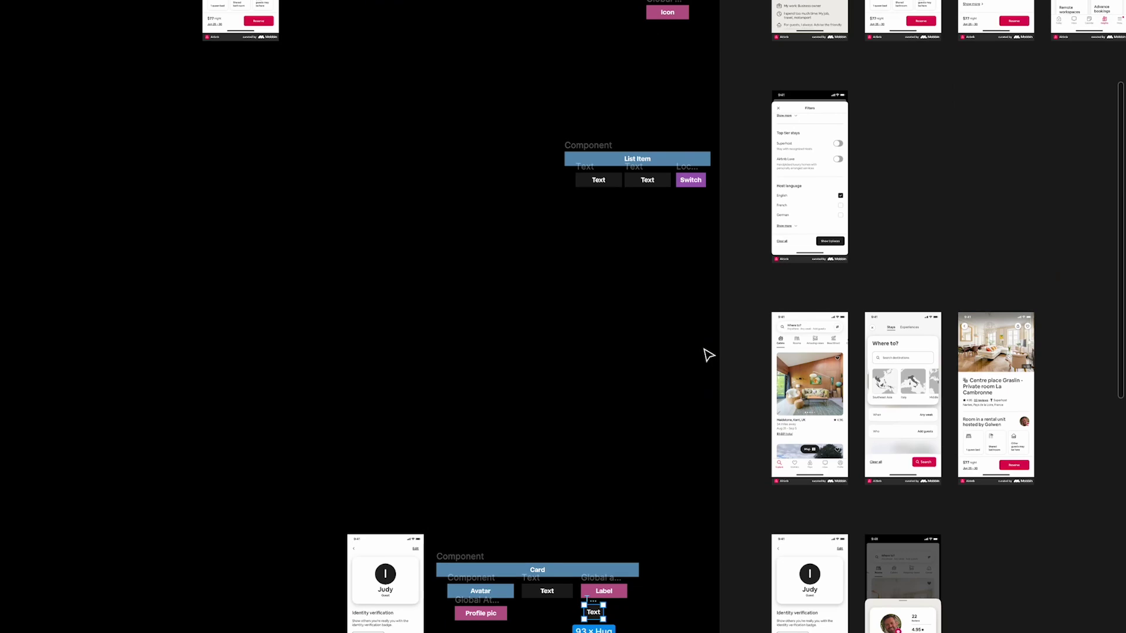
scroll(645, 411, down, 4)
scroll(565, 455, up, 8)
scroll(498, 88, down, 1)
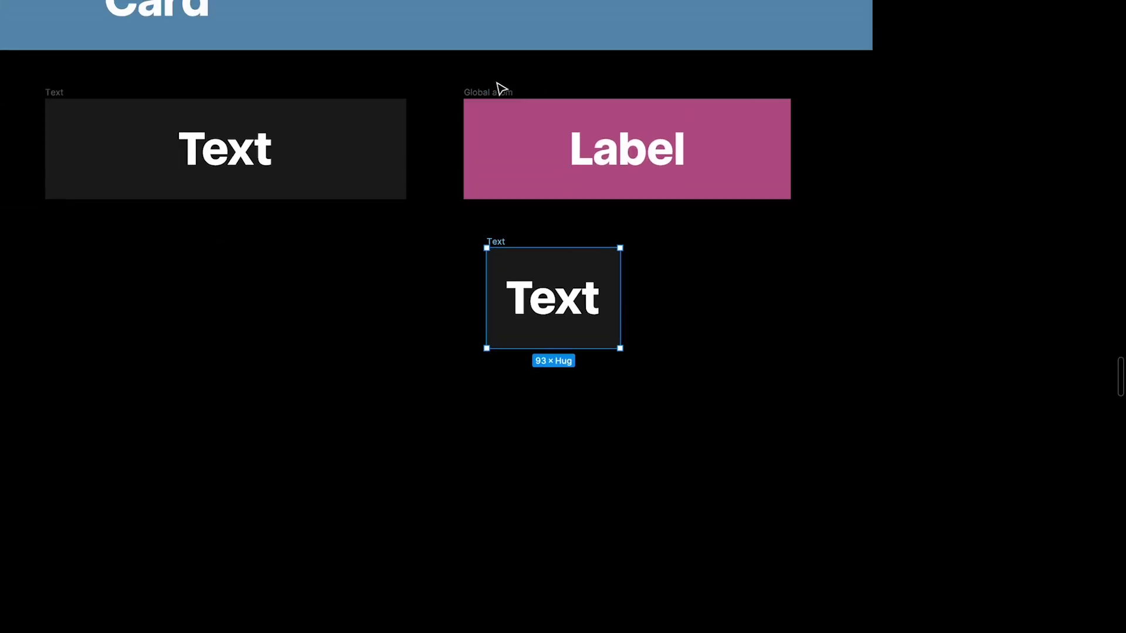
- Put a narrower copy of the Label box beside the Text copy and relabel it 'Icon'
drag(498, 88, 683, 244)
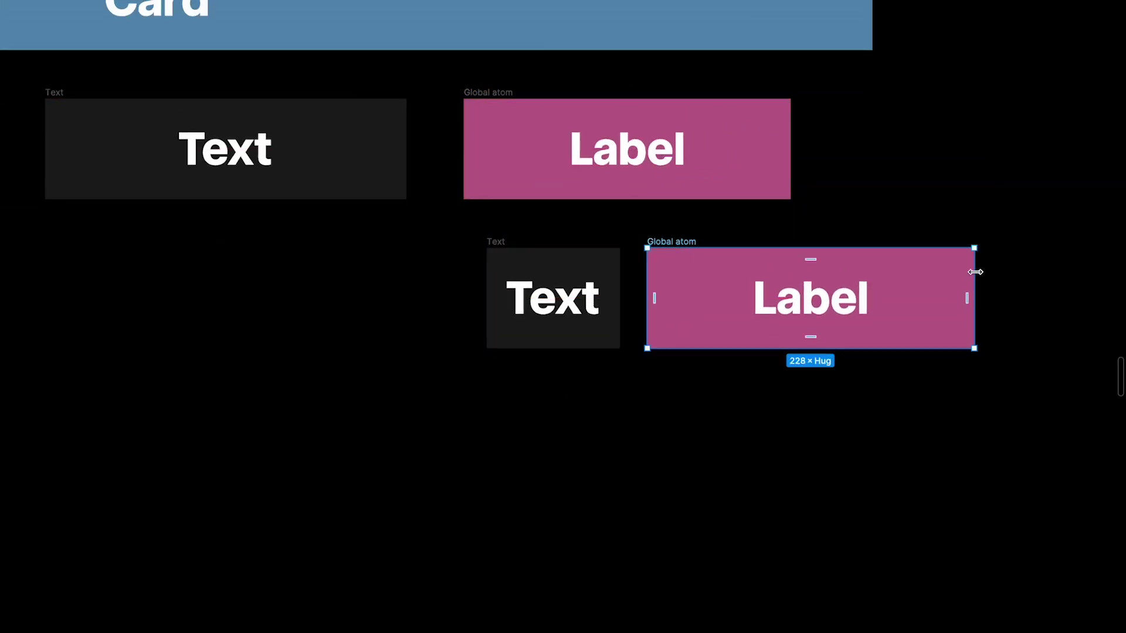
drag(974, 272, 775, 273)
double_click(731, 300)
text(Icon)
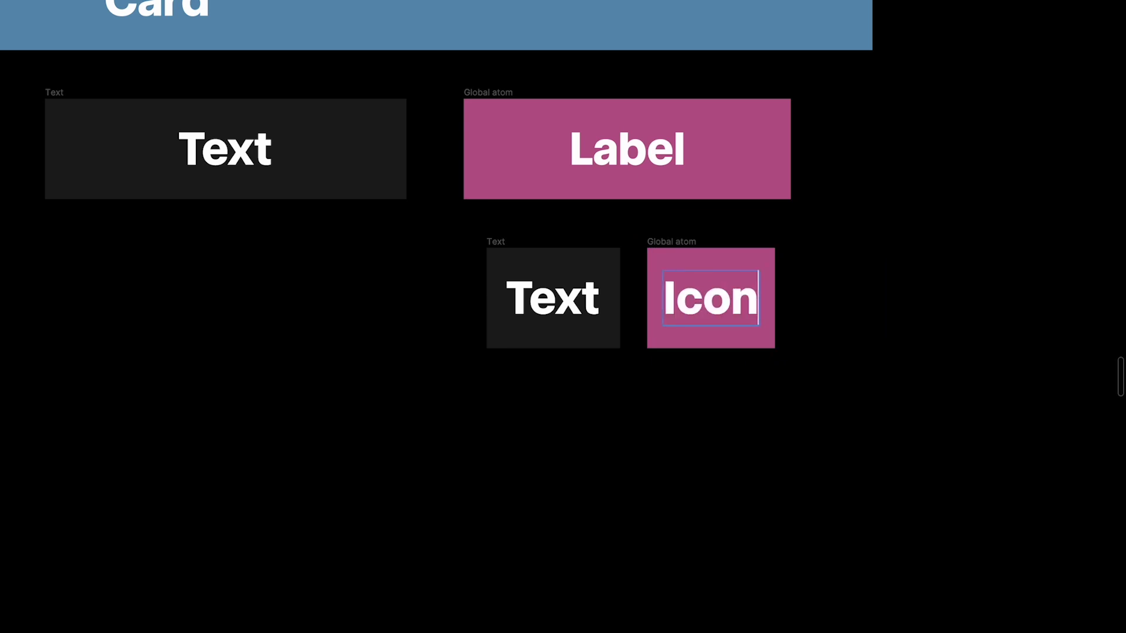
click(868, 303)
click(869, 303)
scroll(868, 303, up, 2)
scroll(868, 303, up, 4)
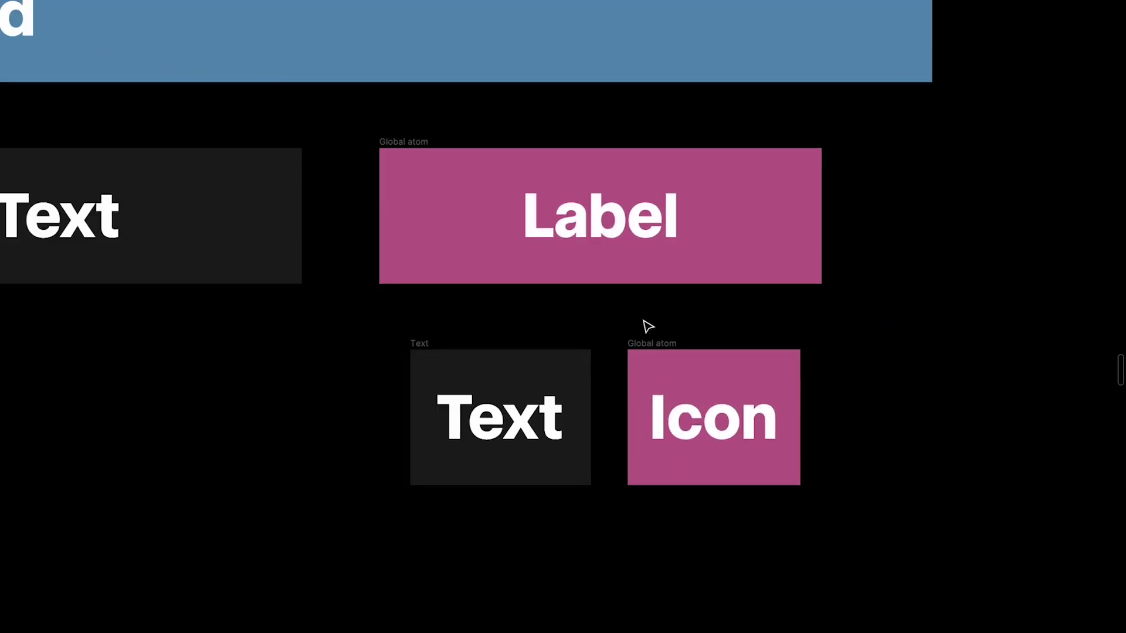
scroll(648, 327, down, 2)
- Select the Label, small Text and Icon boxes to review their layout
drag(408, 157, 908, 562)
click(862, 244)
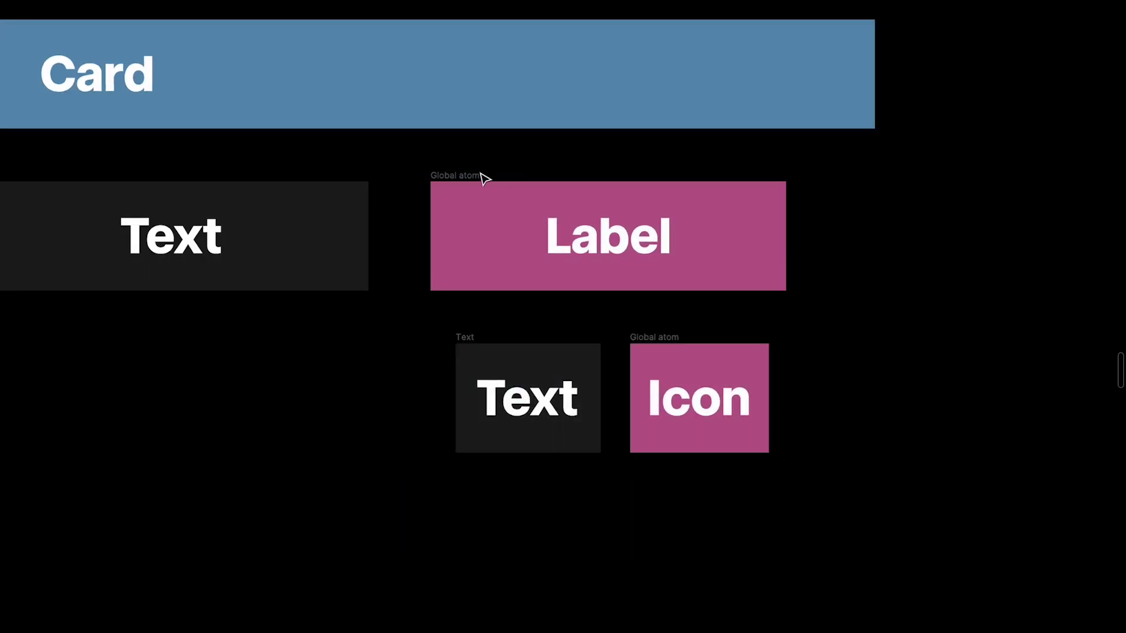
click(483, 178)
scroll(546, 327, up, 3)
click(434, 349)
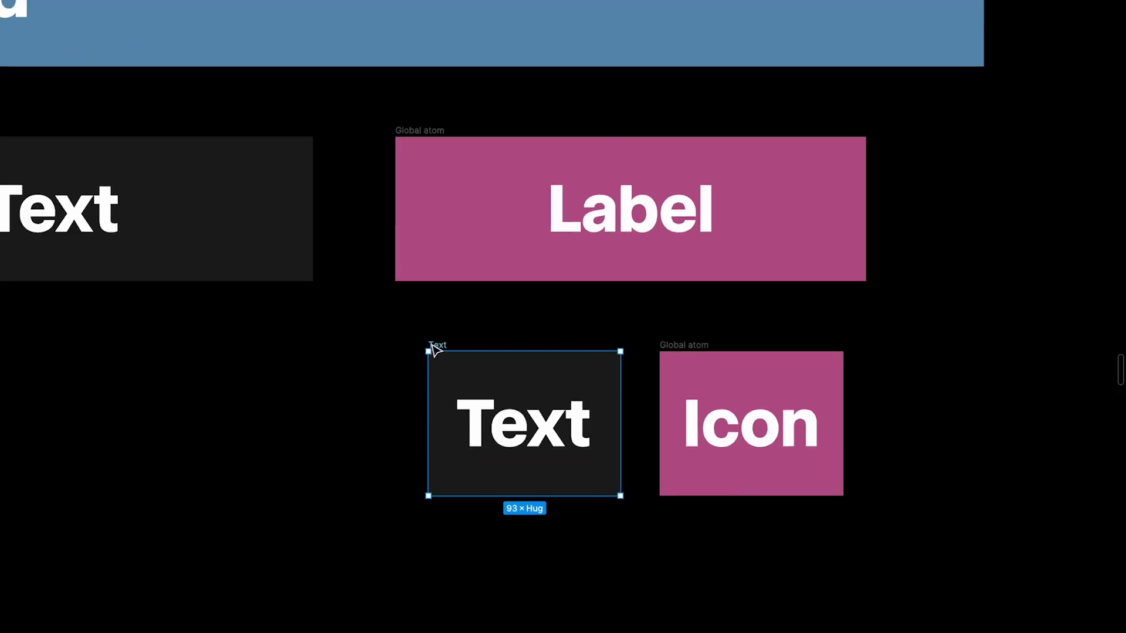
click(689, 350)
click(903, 333)
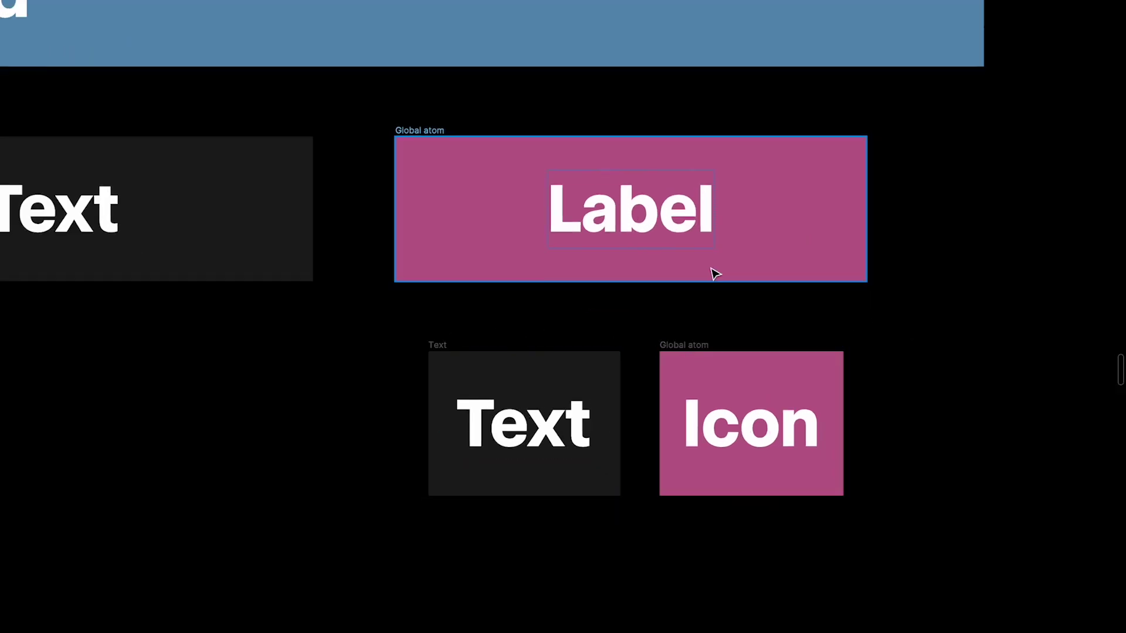
click(684, 350)
shift+click(423, 132)
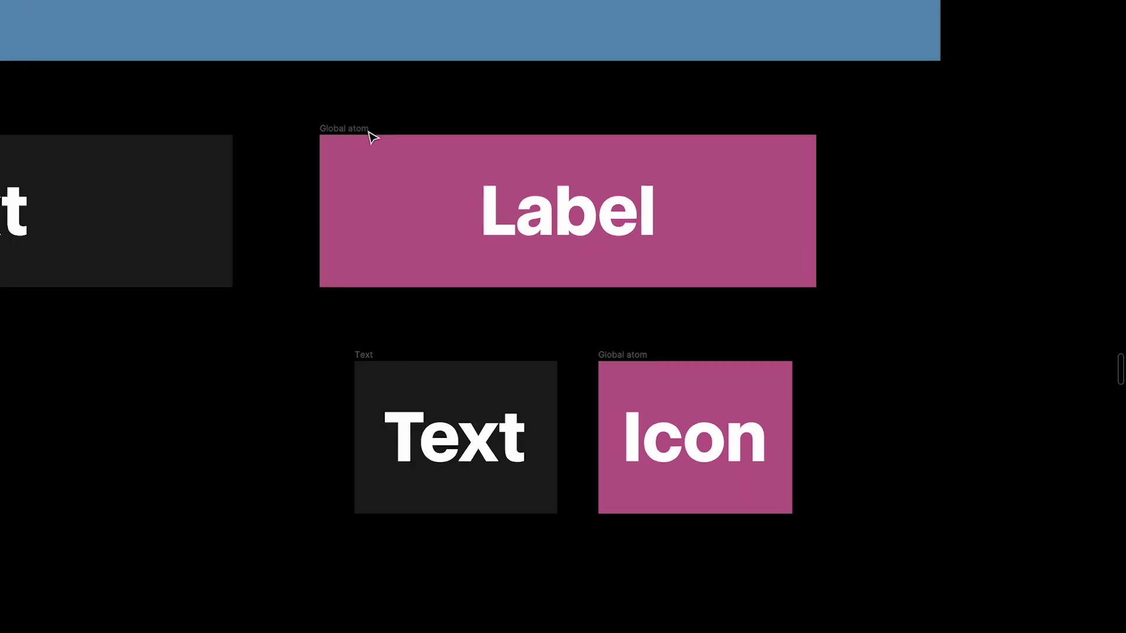
click(354, 130)
double_click(349, 128)
text(c)
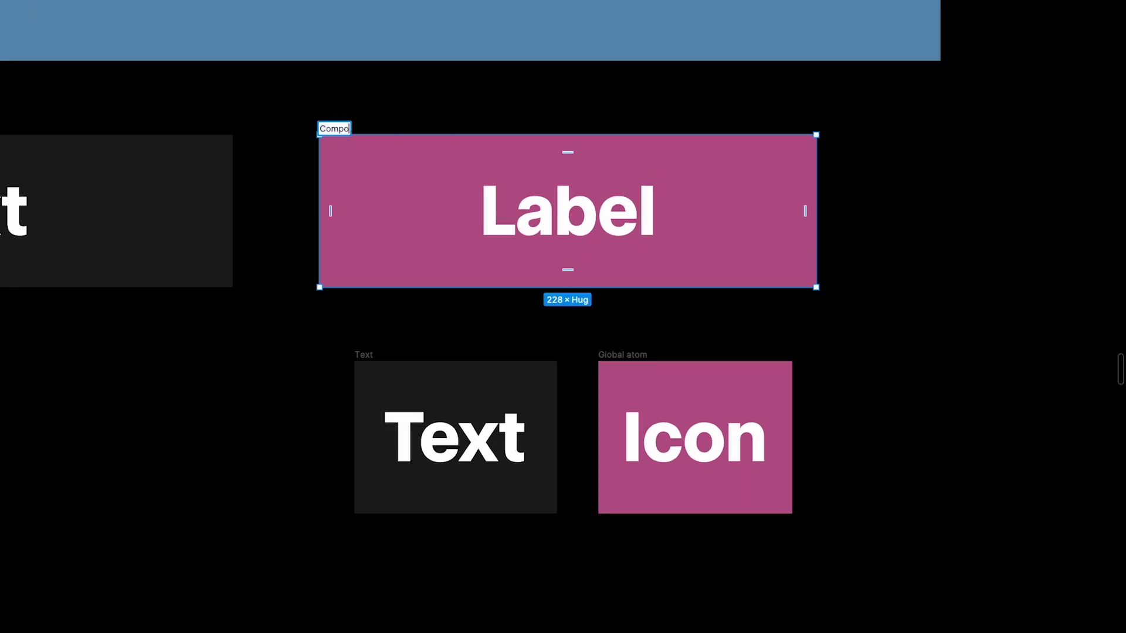
key(Return)
scroll(353, 128, down, 5)
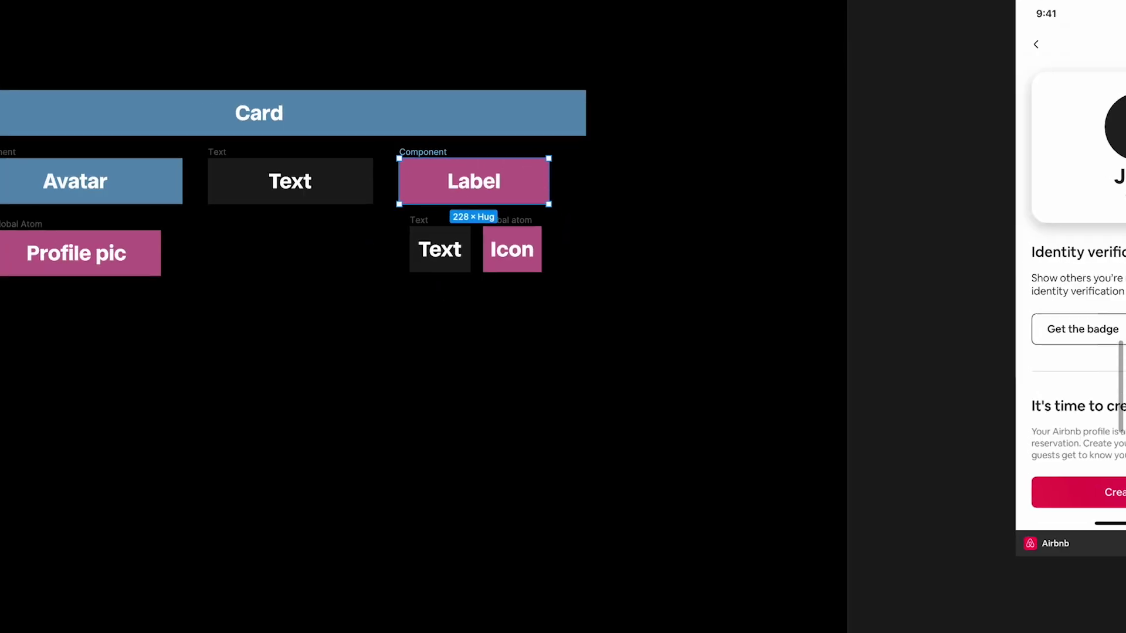
click(433, 120)
click(432, 184)
scroll(564, 199, up, 3)
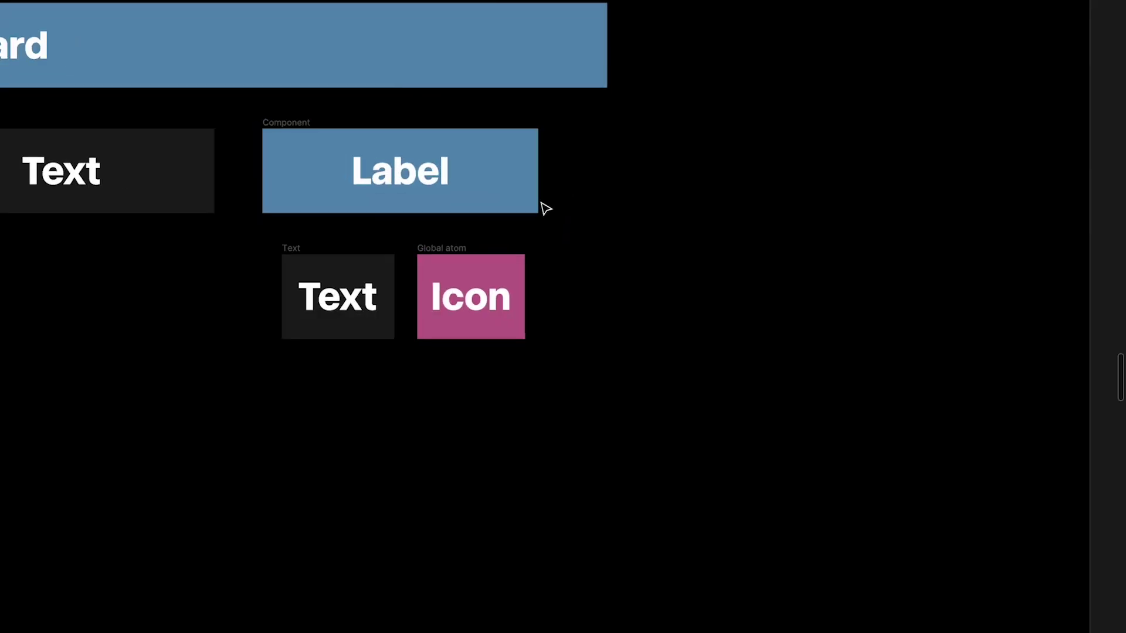
scroll(343, 269, up, 3)
scroll(516, 238, up, 1)
scroll(516, 237, left, 1)
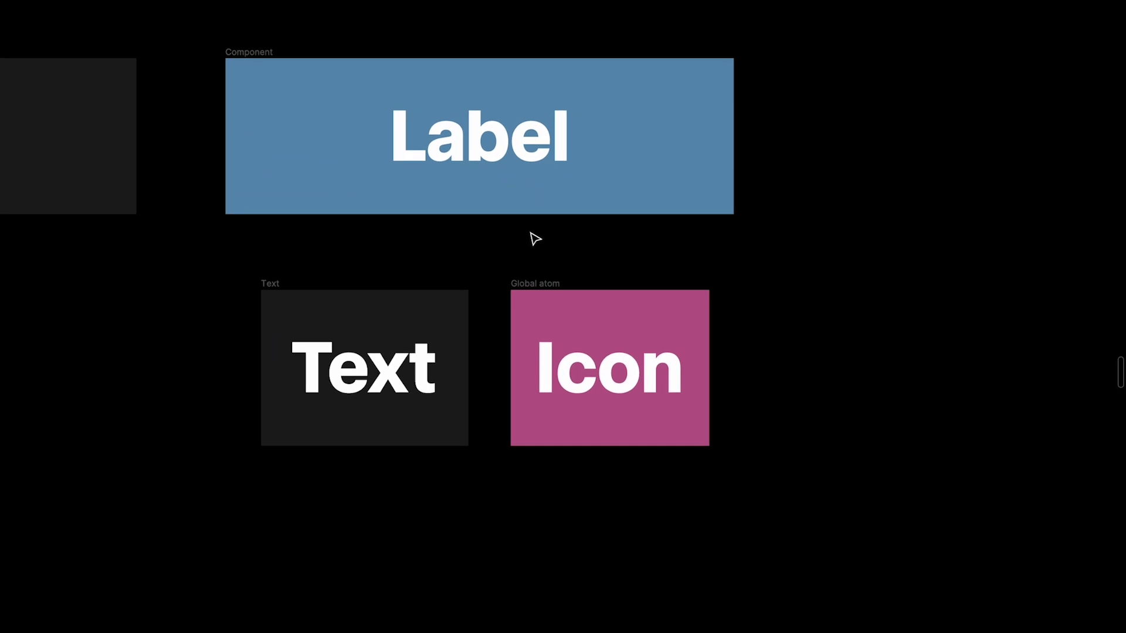
click(289, 95)
click(544, 282)
click(742, 147)
key(ctrl+z)
key(ctrl+z)
key(ctrl+z)
key(ctrl+z)
key(ctrl+z)
key(ctrl+z)
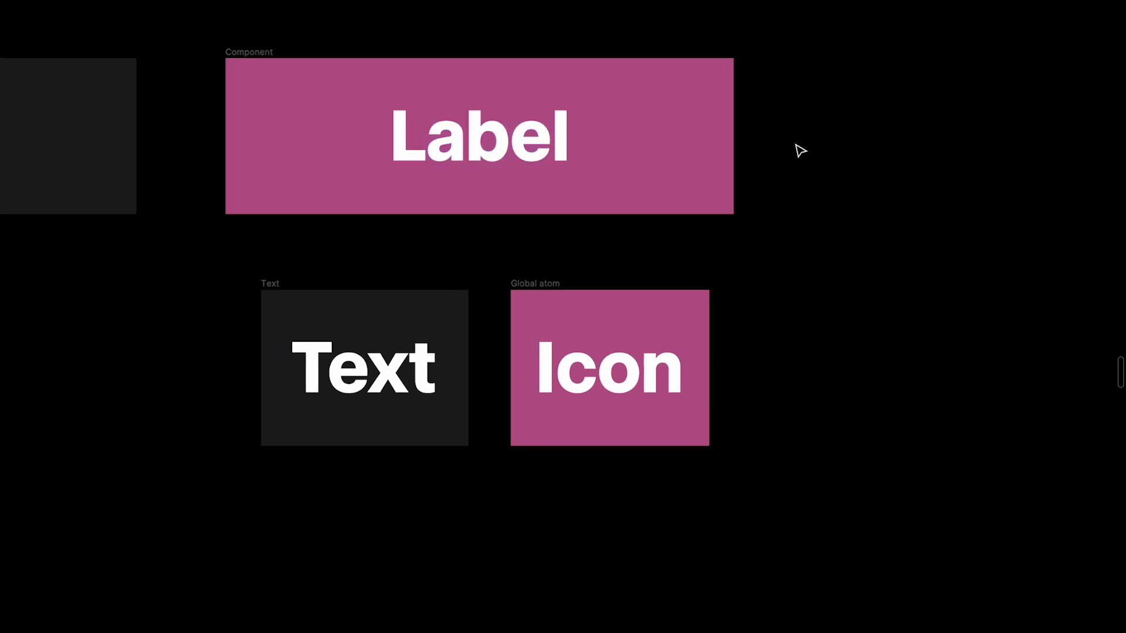
click(310, 81)
key(ctrl+z)
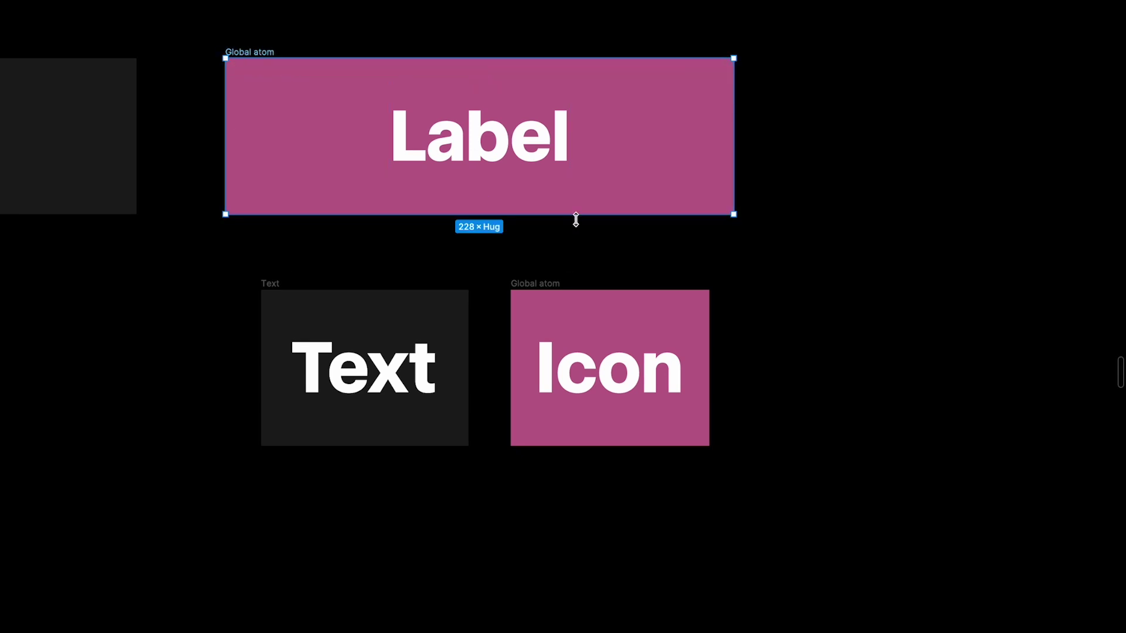
click(538, 286)
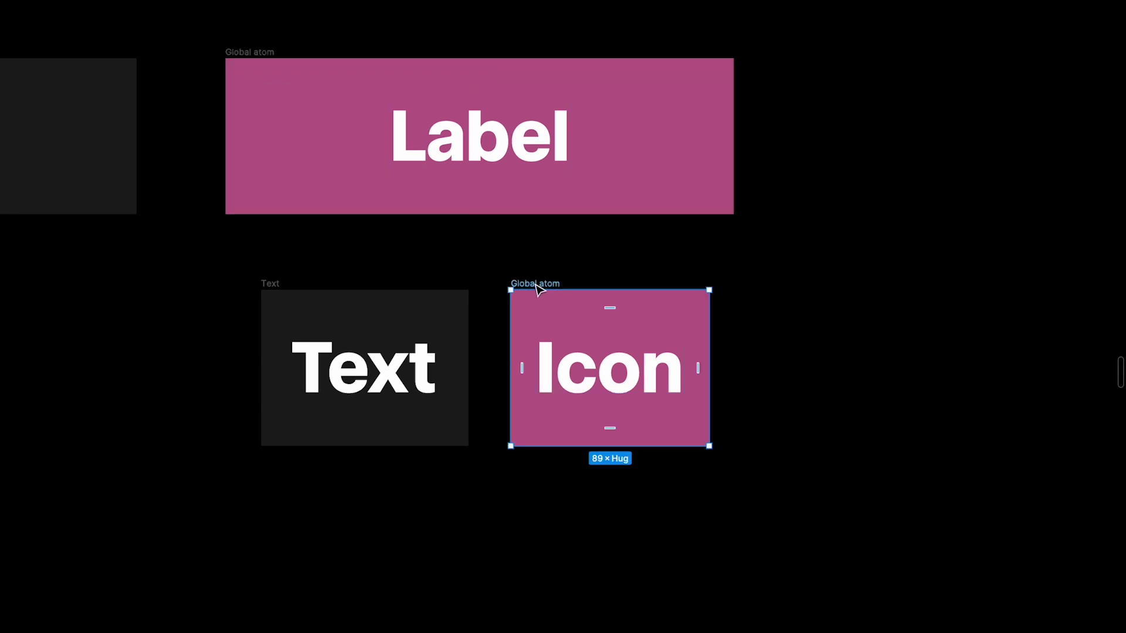
click(751, 339)
scroll(752, 339, down, 5)
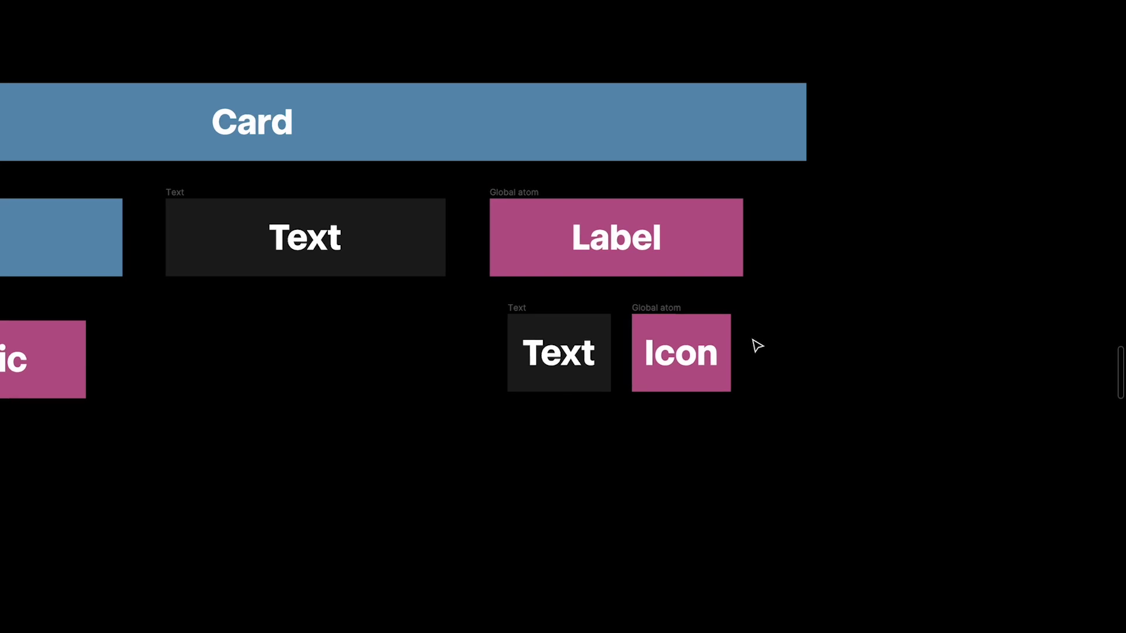
scroll(659, 316, up, 3)
drag(304, 64, 885, 568)
click(885, 568)
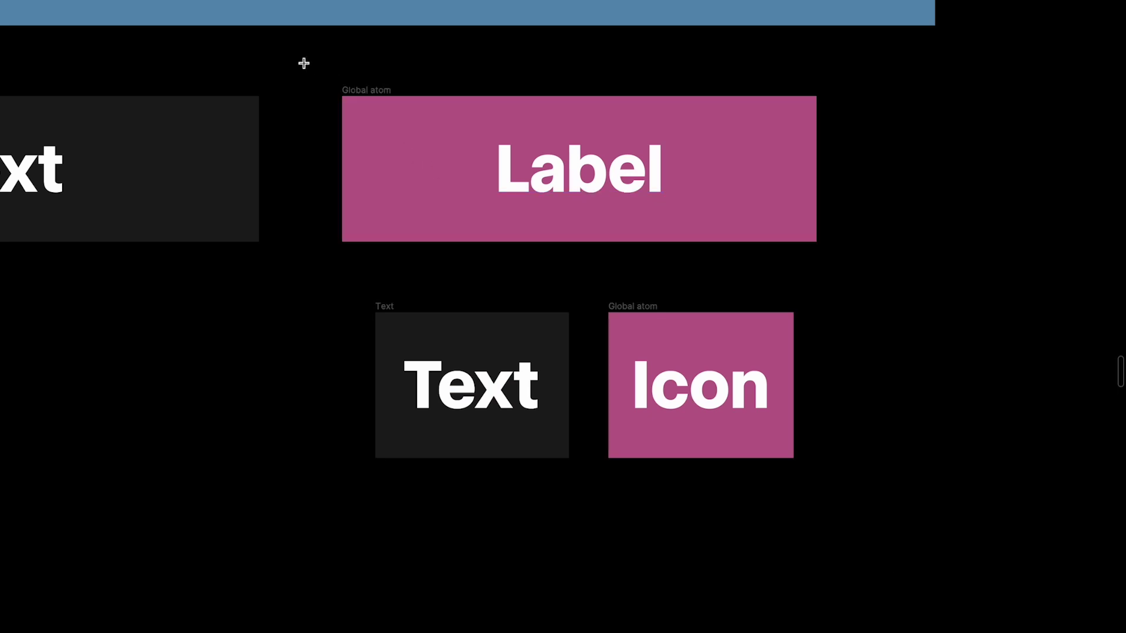
- Draw Frame 1 around the Label, Text and Icon atoms with a 181818 fill
drag(298, 62, 875, 500)
key(ctrl+backslash)
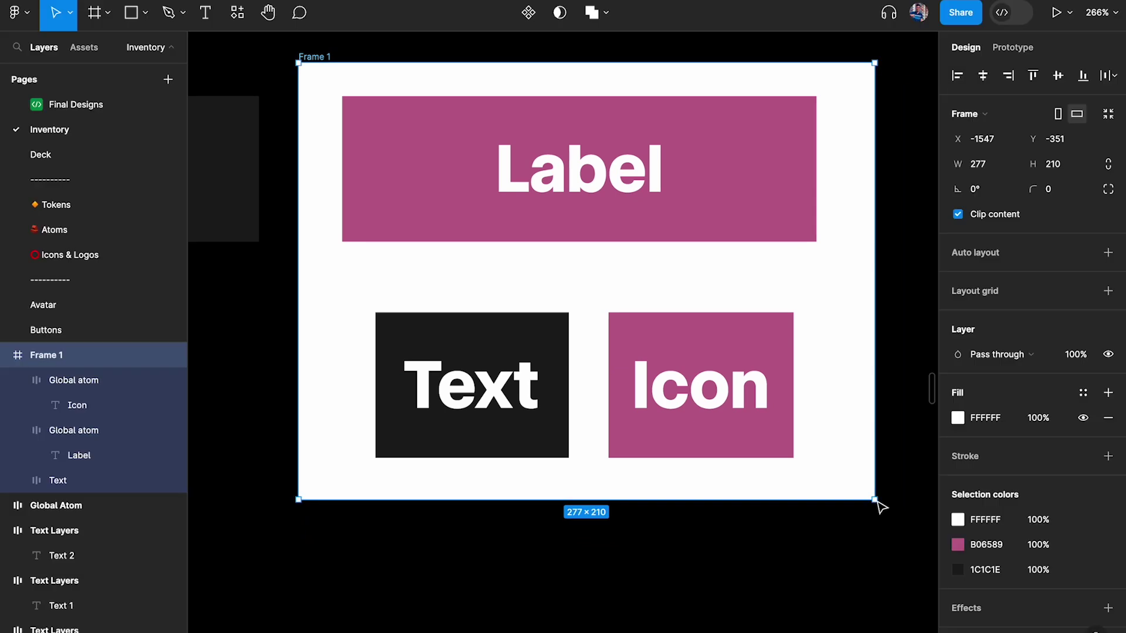
click(993, 417)
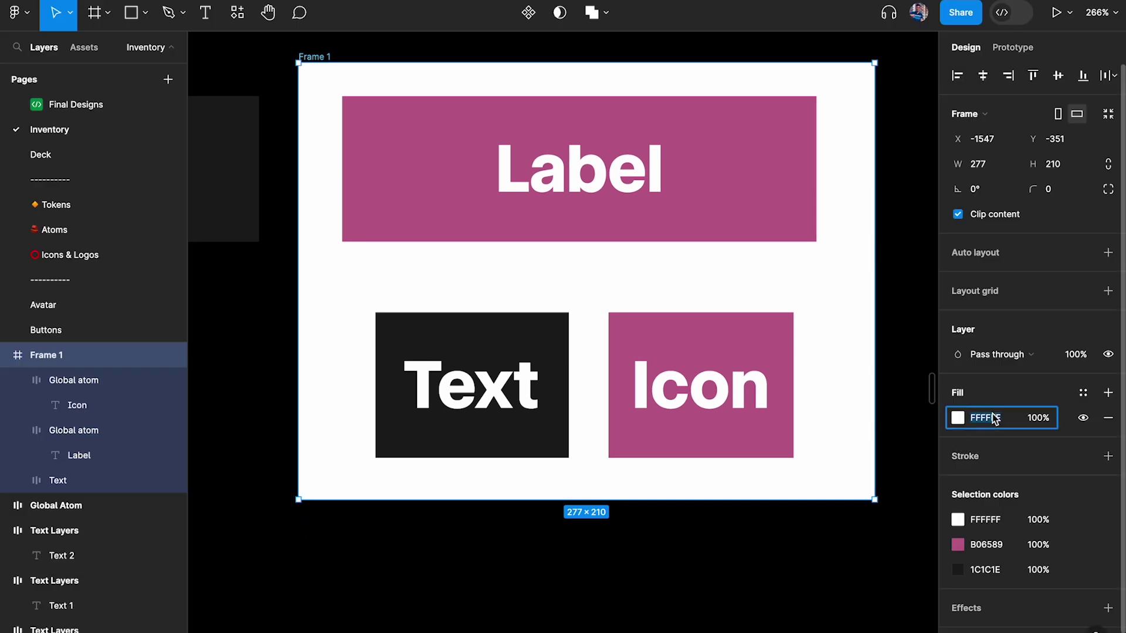
click(959, 417)
drag(829, 338, 735, 453)
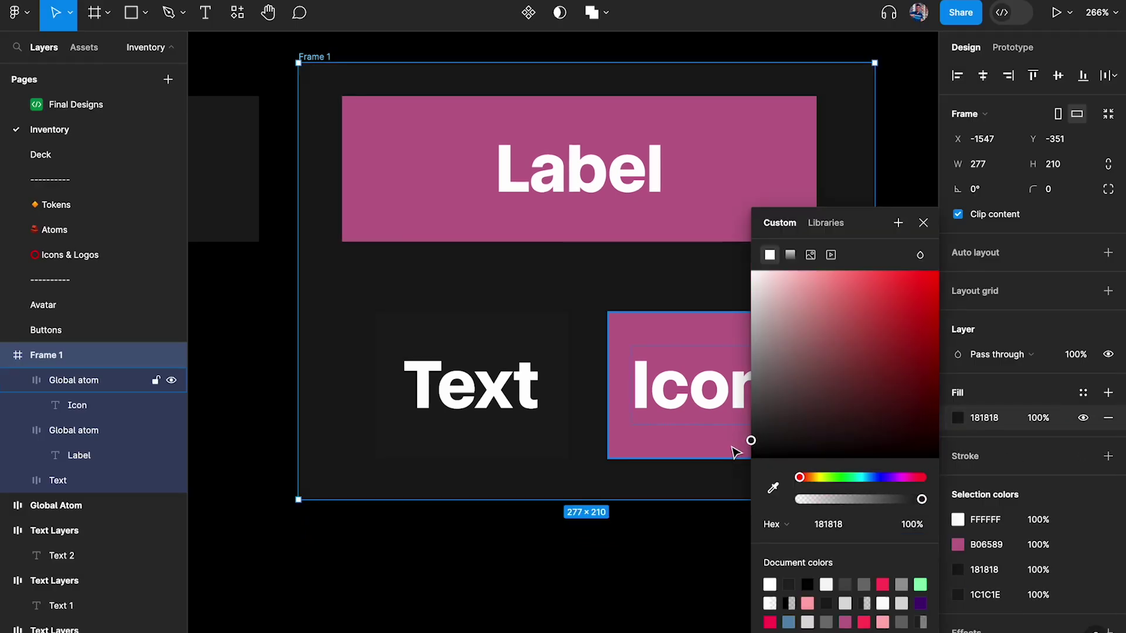
click(618, 572)
- Duplicate Frame 1 with Ctrl+D to create Frame 2
scroll(799, 284, up, 1)
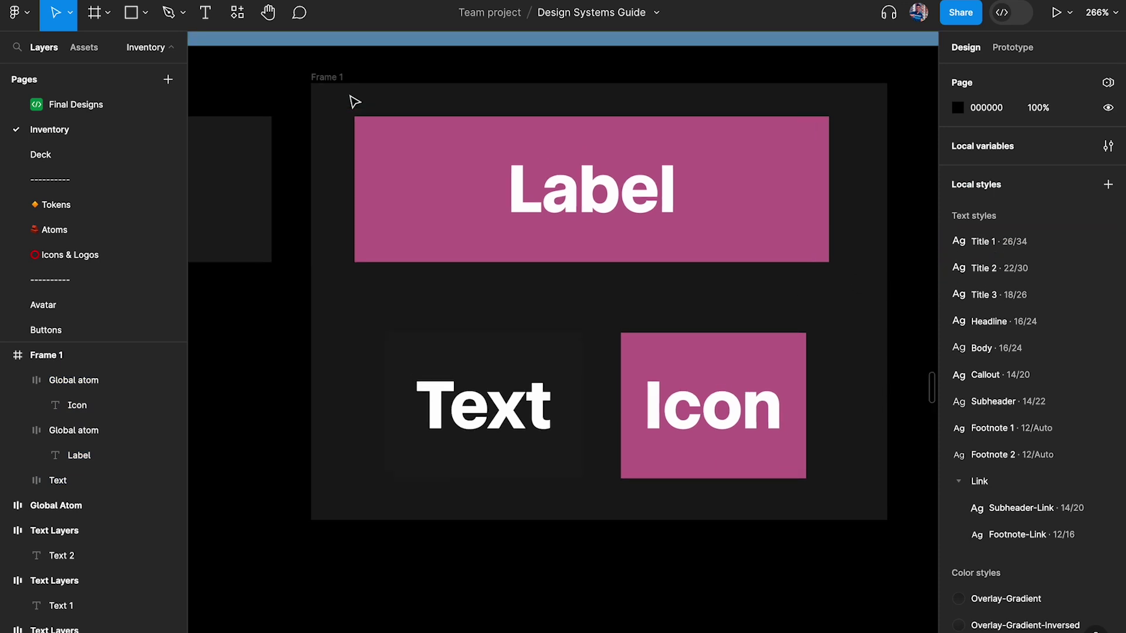
scroll(339, 93, right, 1)
click(297, 69)
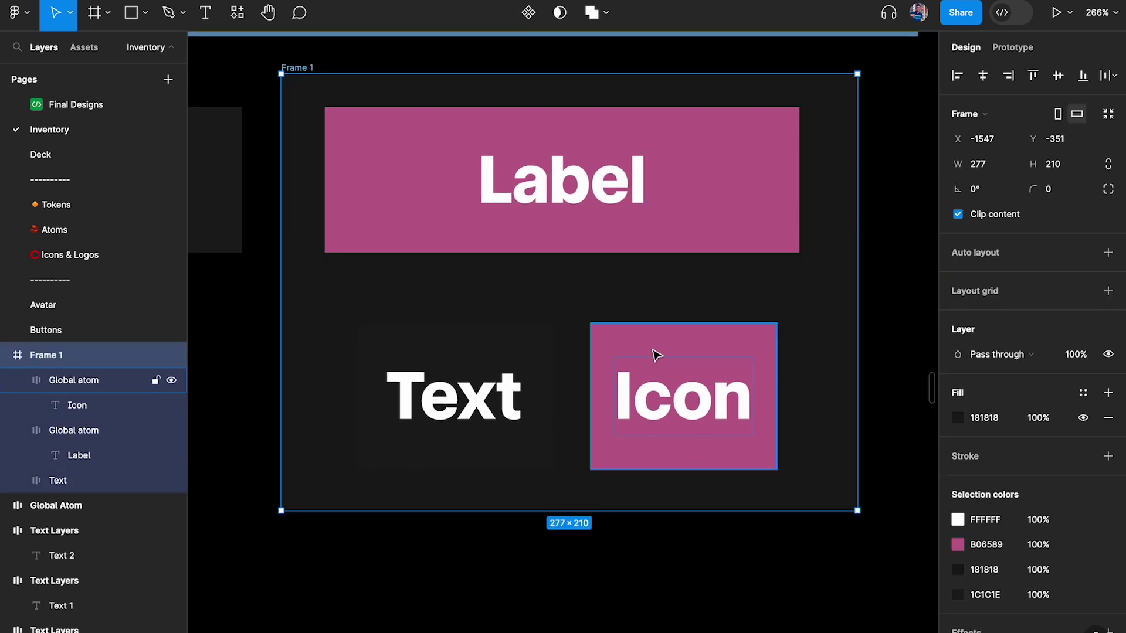
click(657, 355)
click(607, 197)
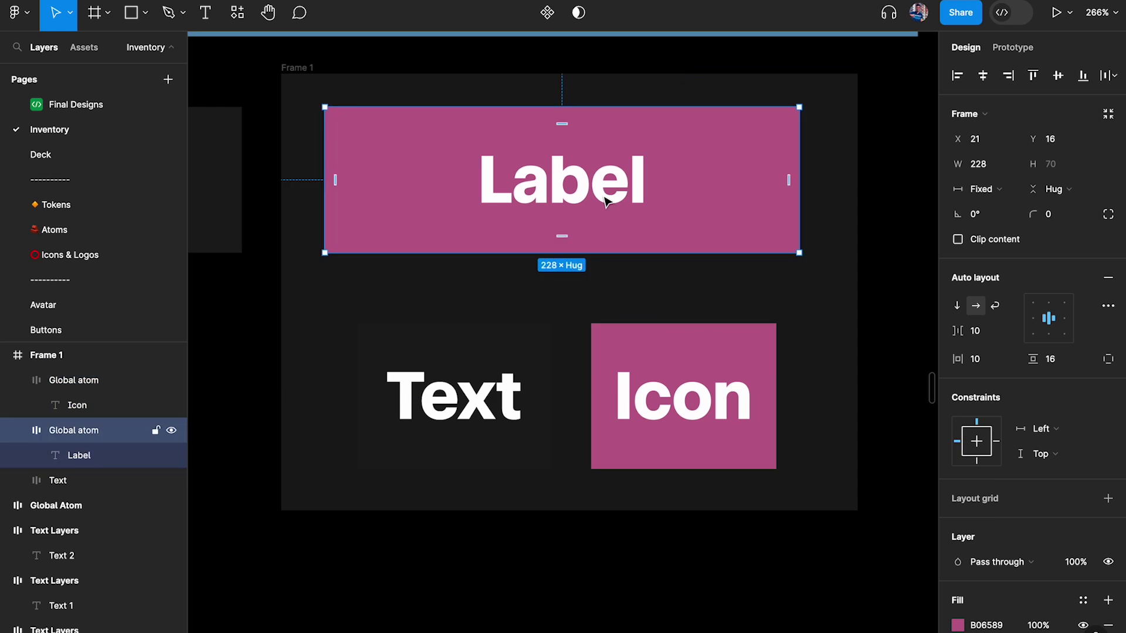
scroll(606, 200, down, 2)
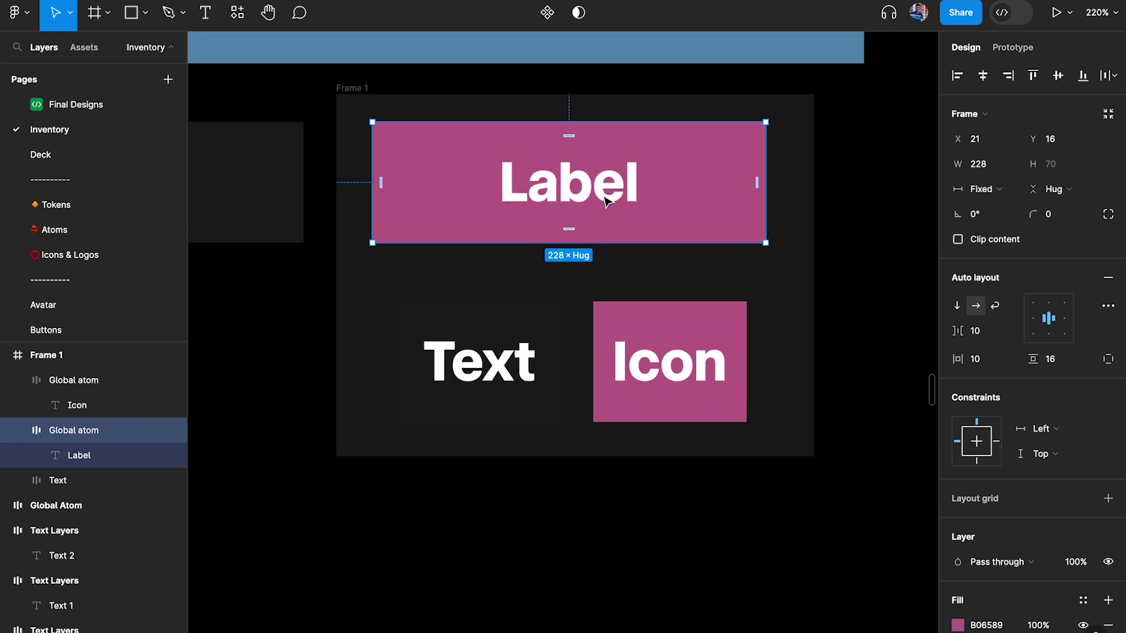
scroll(606, 200, right, 2)
scroll(606, 200, down, 4)
click(378, 126)
key(ctrl+d)
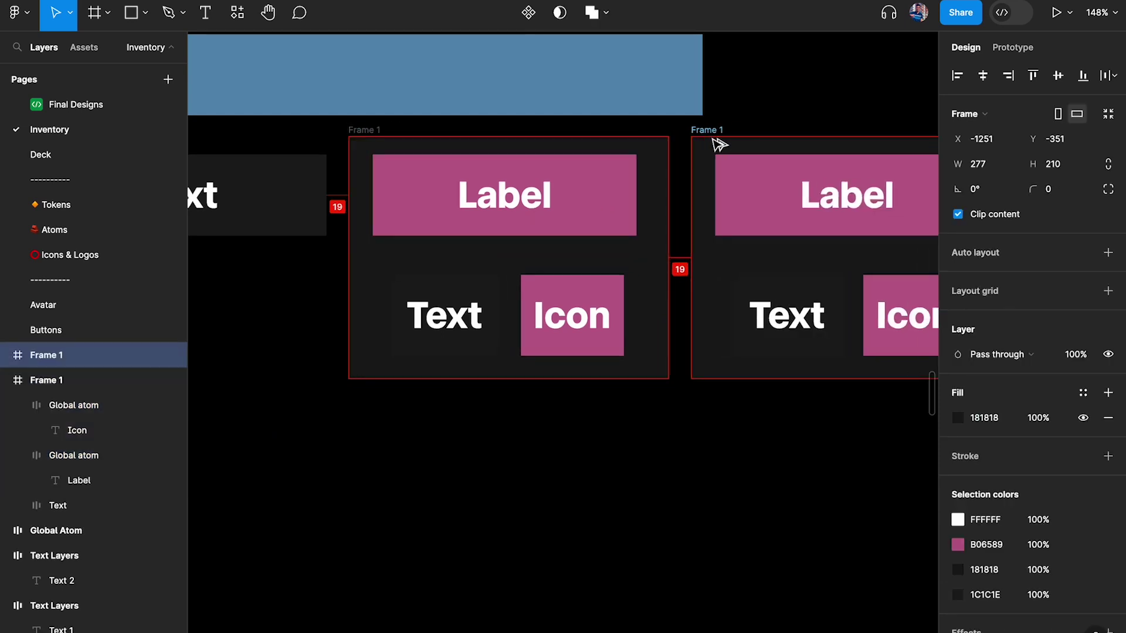
- Give Frame 2's Label atom the Card bar's blue #658CB0 using the eyedropper
scroll(716, 143, up, 5)
click(596, 209)
key(i)
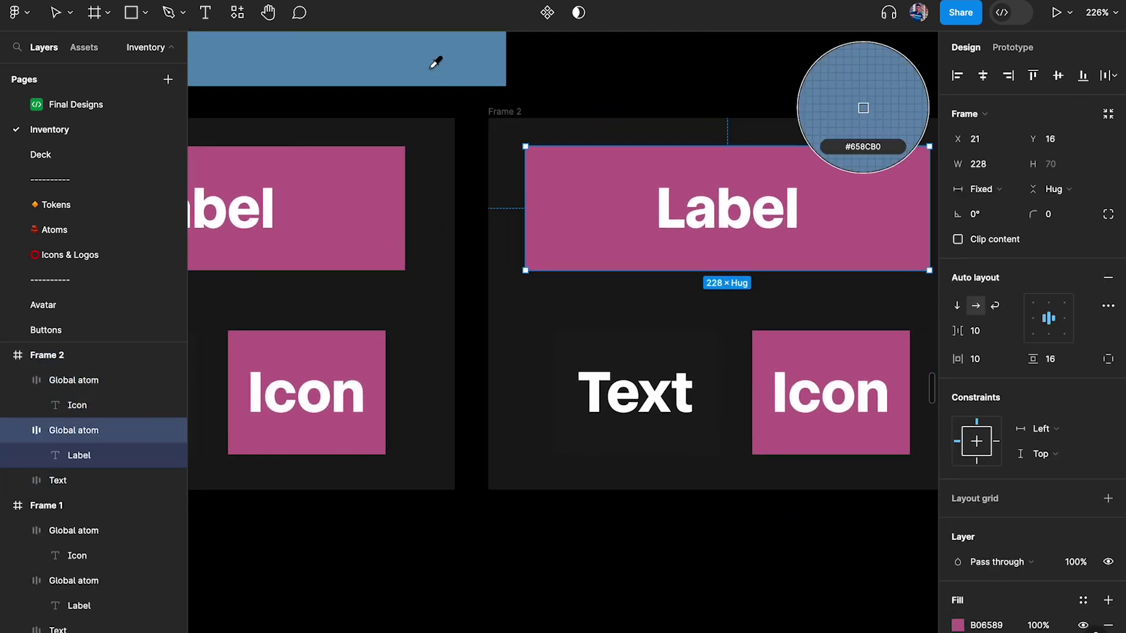
click(435, 60)
scroll(670, 251, down, 1)
- Select Frame 1 and Frame 2 together to compare the pink and blue Labels
click(773, 308)
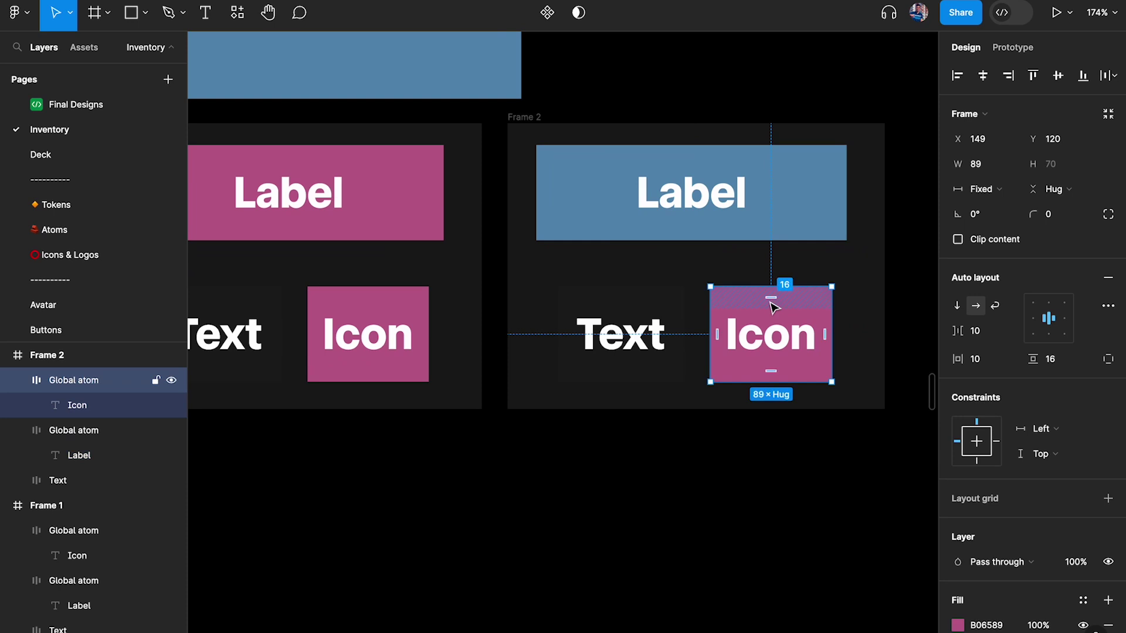
scroll(749, 312, down, 2)
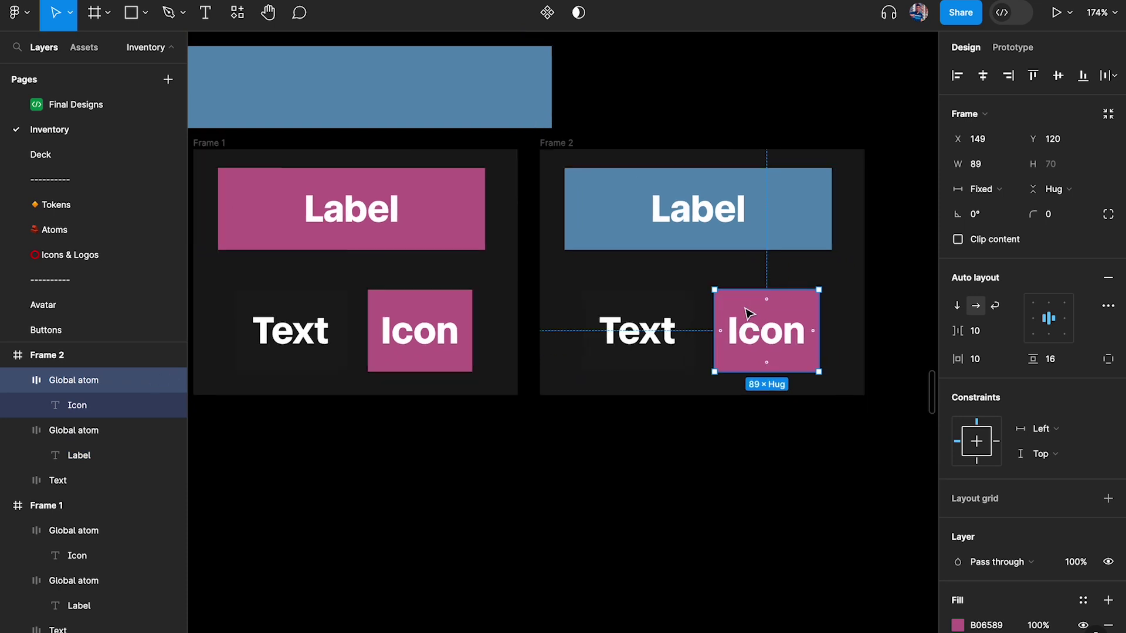
scroll(741, 315, left, 3)
click(301, 141)
shift+click(656, 139)
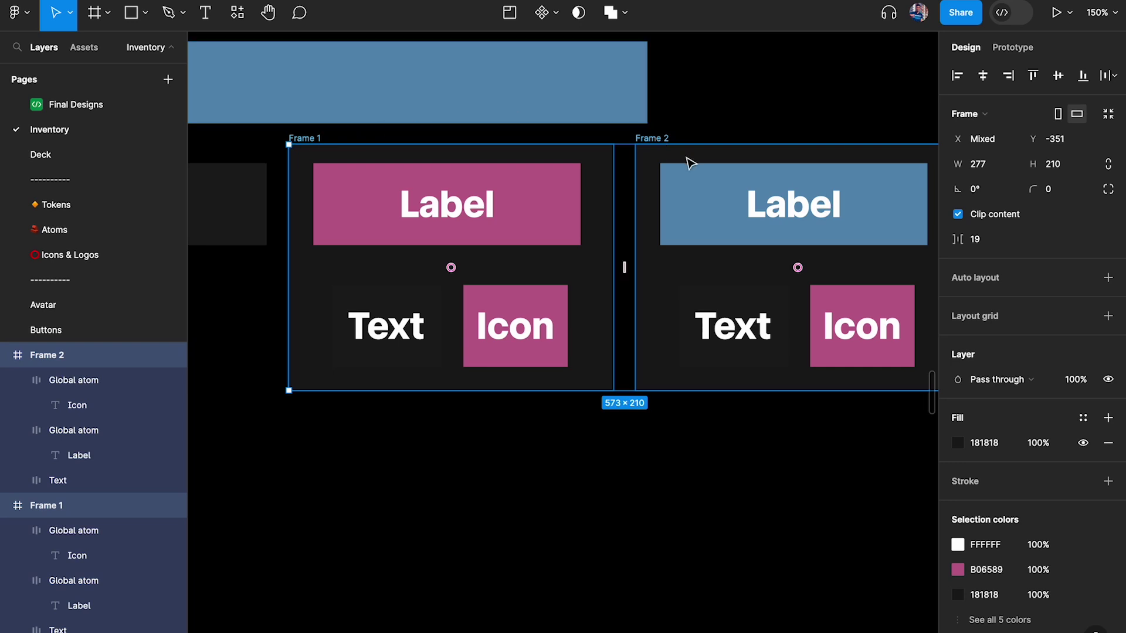
click(719, 124)
click(656, 139)
shift+click(327, 145)
click(767, 131)
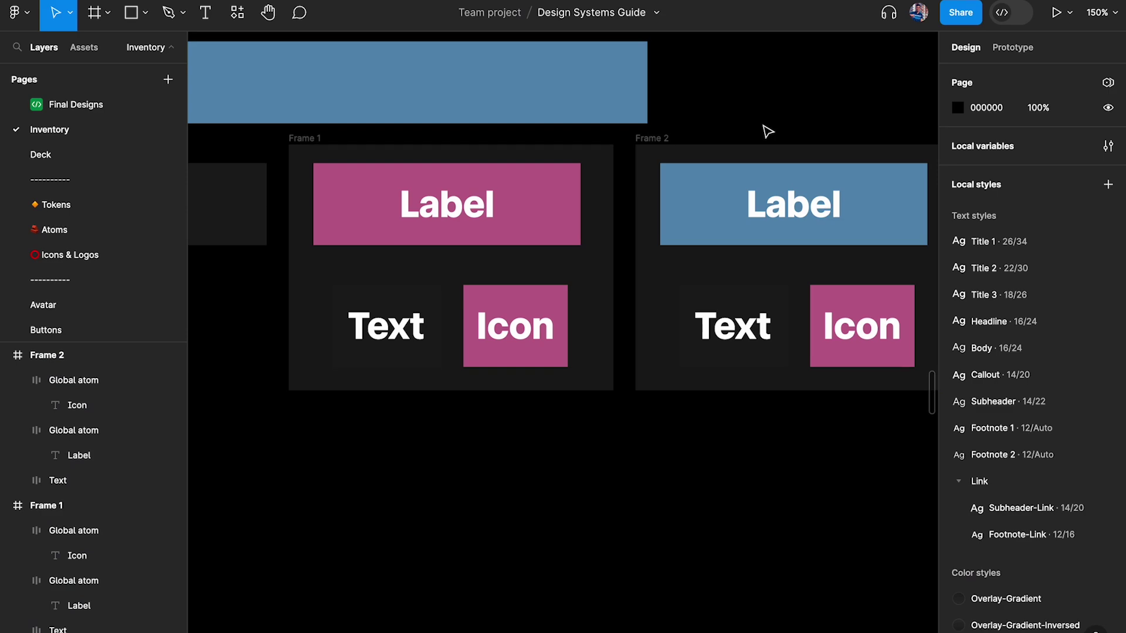
- Paste a copy of the Card diagram's component blocks and move it into place
scroll(762, 126, down, 10)
scroll(763, 129, up, 10)
scroll(516, 152, up, 8)
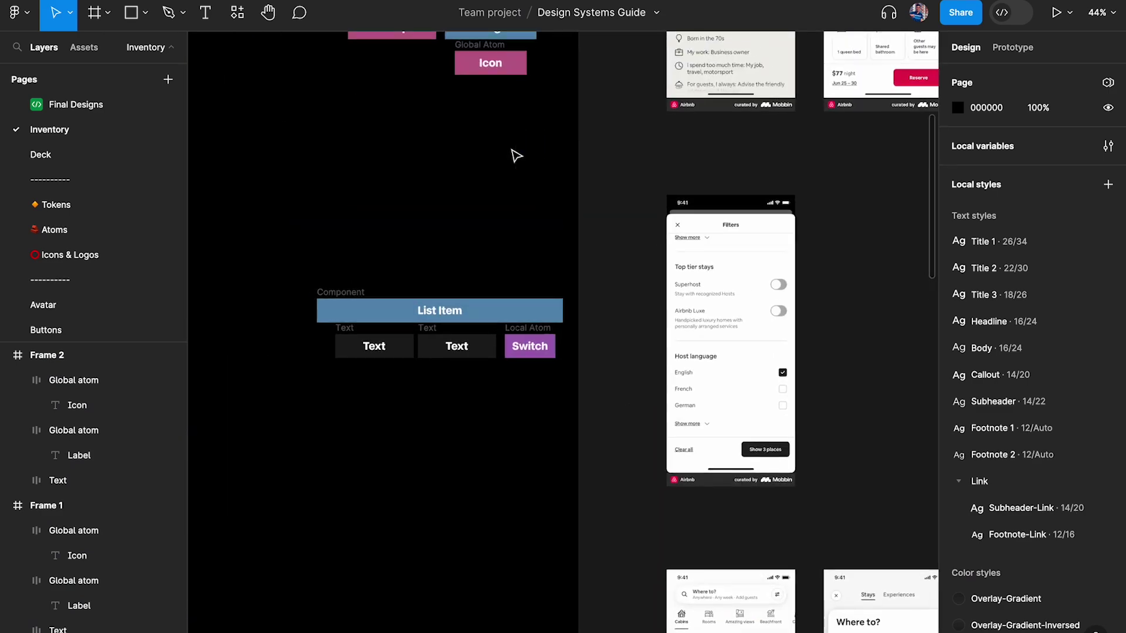
drag(320, 82, 626, 312)
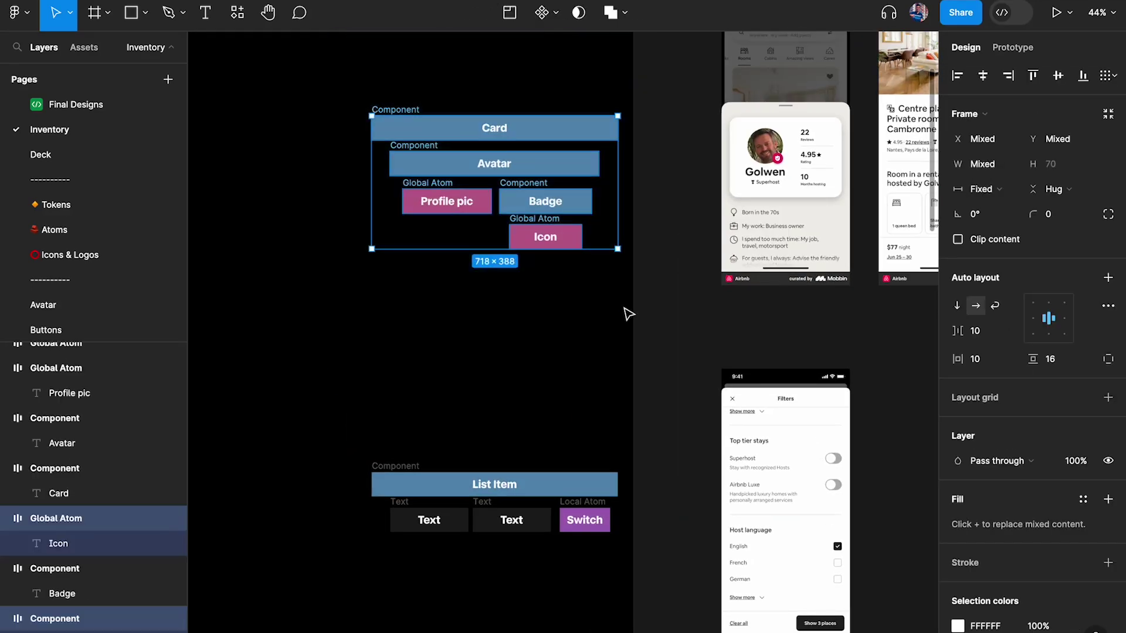
scroll(629, 315, down, 1)
scroll(628, 314, up, 1)
scroll(771, 138, up, 5)
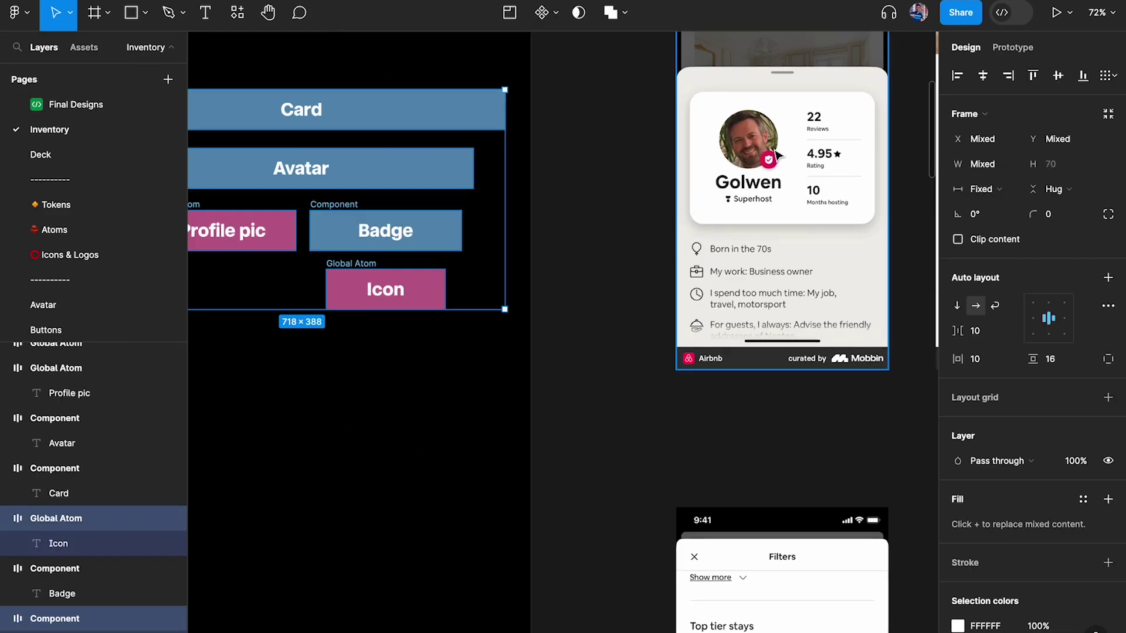
scroll(727, 154, down, 8)
scroll(730, 155, up, 2)
scroll(730, 155, down, 3)
scroll(730, 156, up, 3)
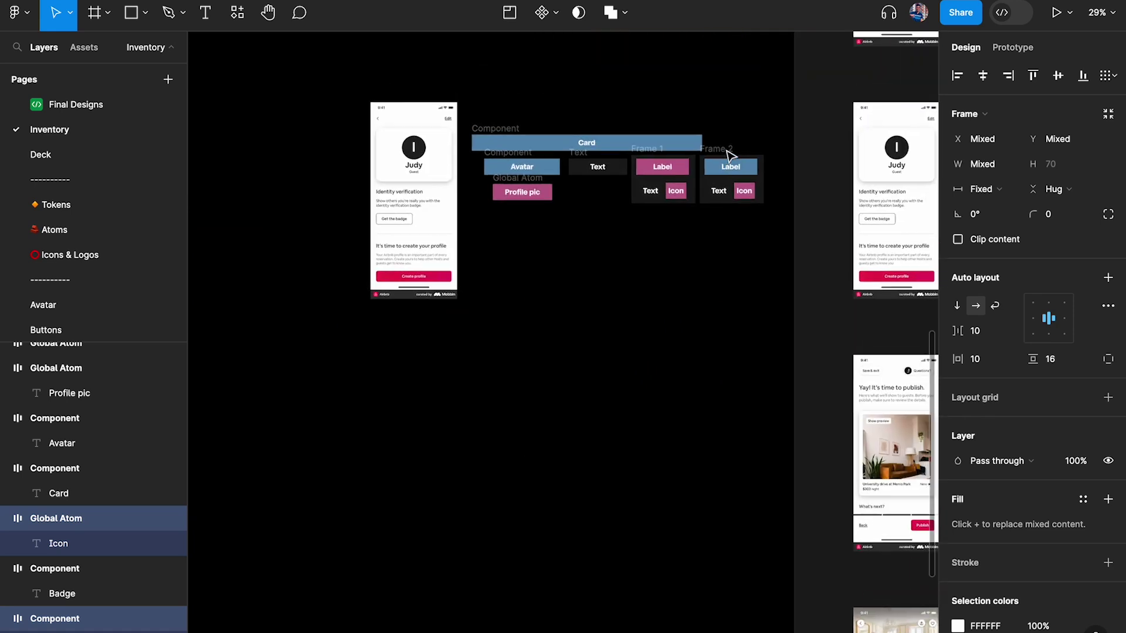
scroll(730, 155, up, 5)
scroll(728, 153, up, 3)
scroll(727, 153, down, 2)
scroll(728, 153, left, 1)
key(ctrl+v)
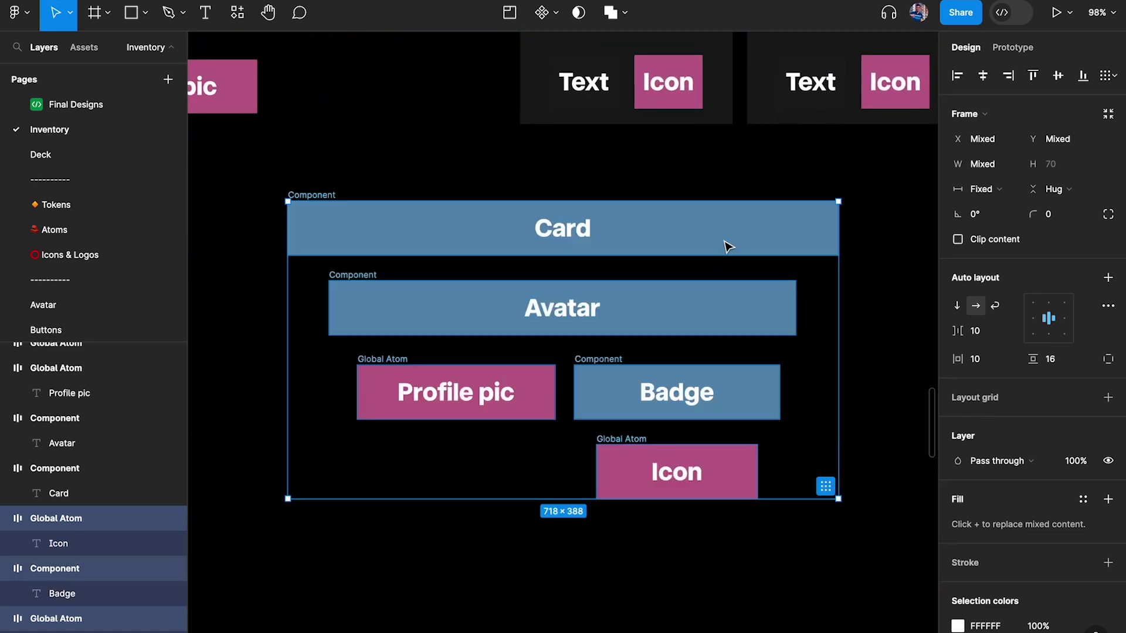
drag(725, 242, 600, 273)
scroll(601, 277, down, 2)
scroll(567, 377, up, 5)
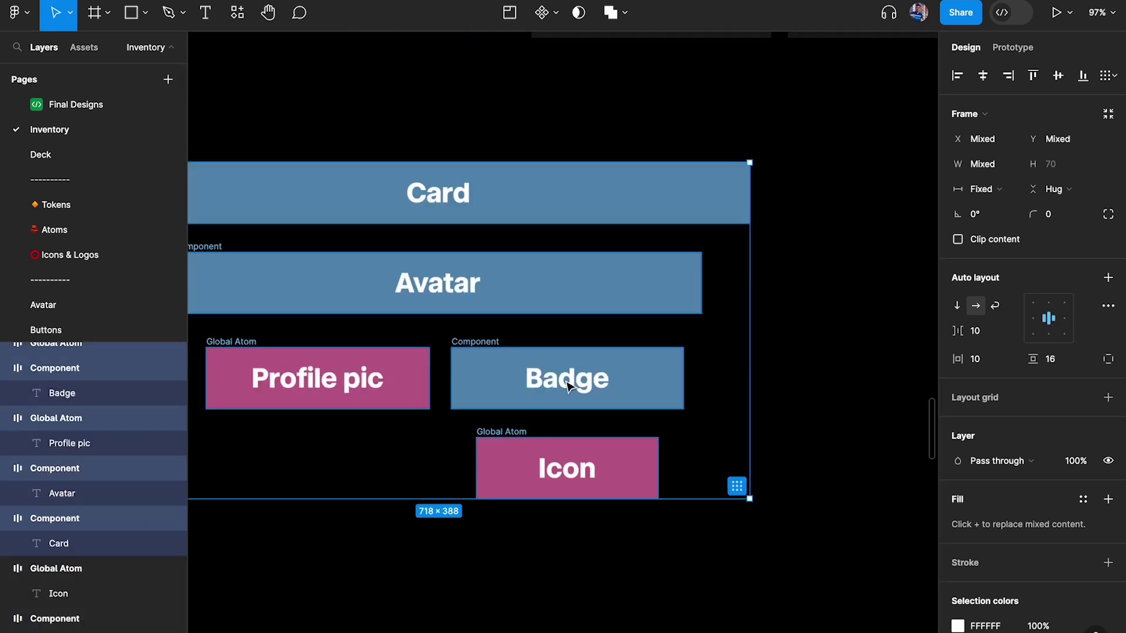
- Relabel the Badge block 'Global atom'
click(459, 315)
scroll(460, 316, down, 2)
click(407, 287)
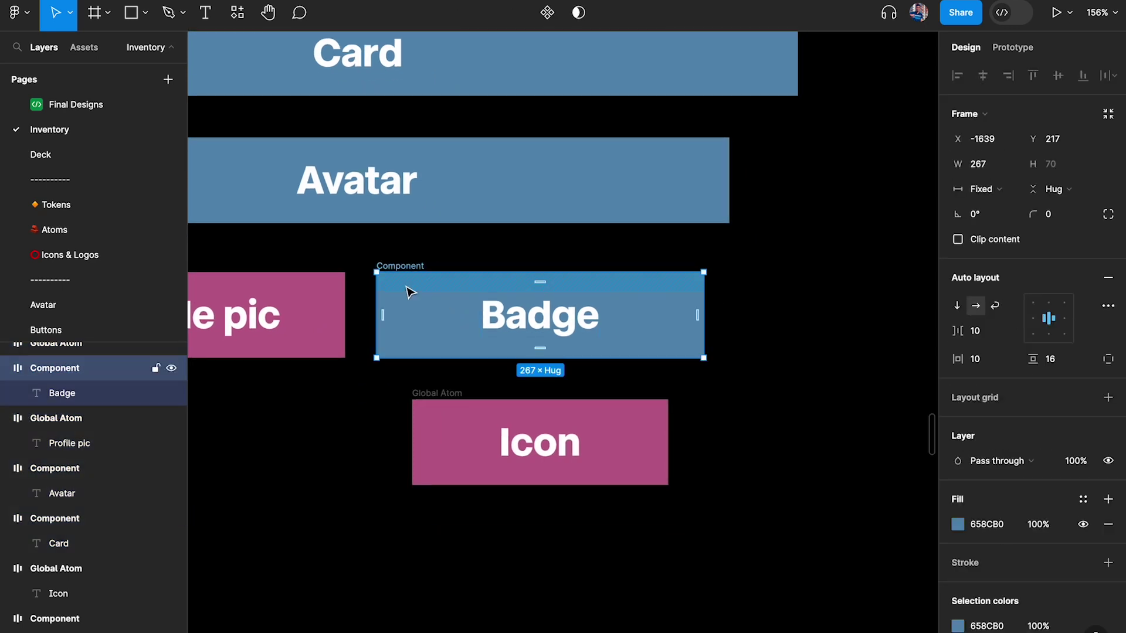
scroll(406, 287, left, 2)
scroll(481, 279, left, 3)
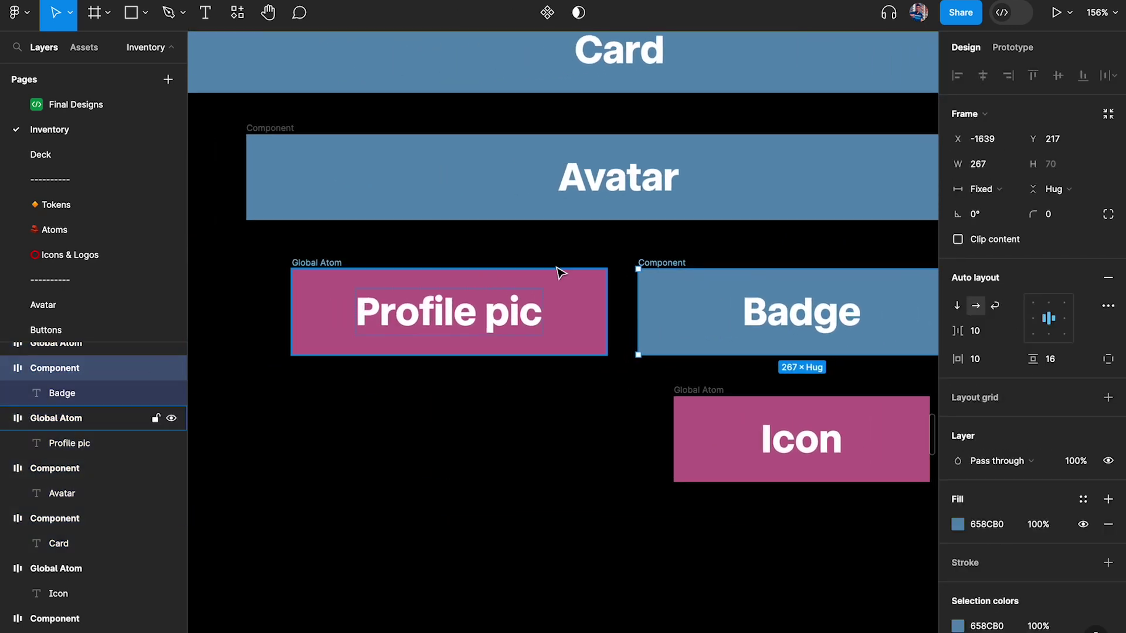
double_click(660, 262)
text(G)
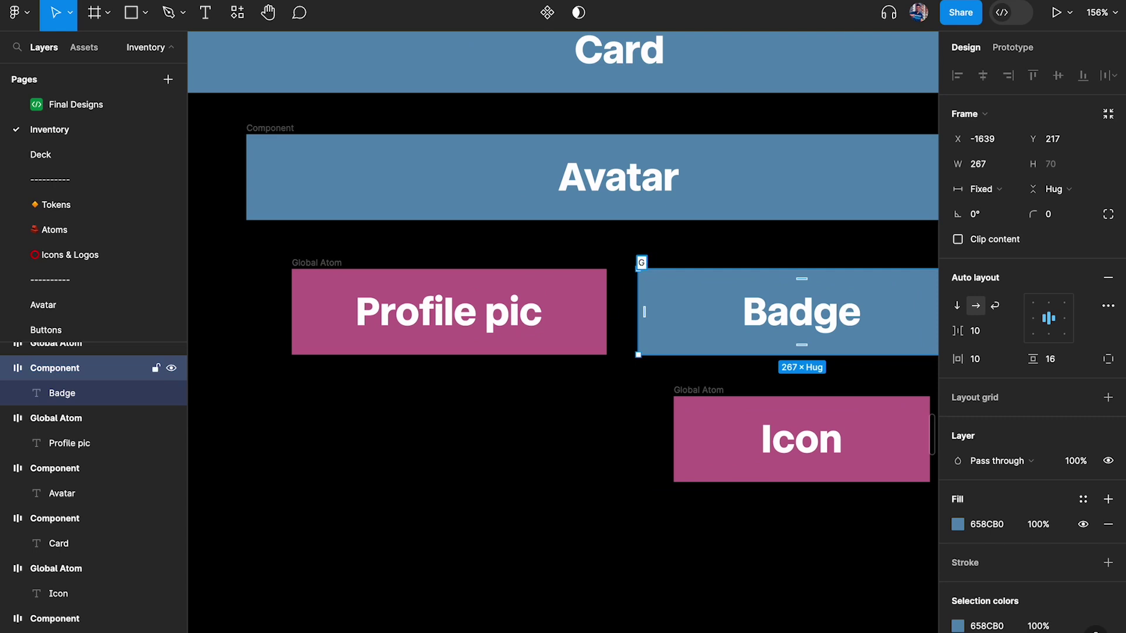
text(lobal atom)
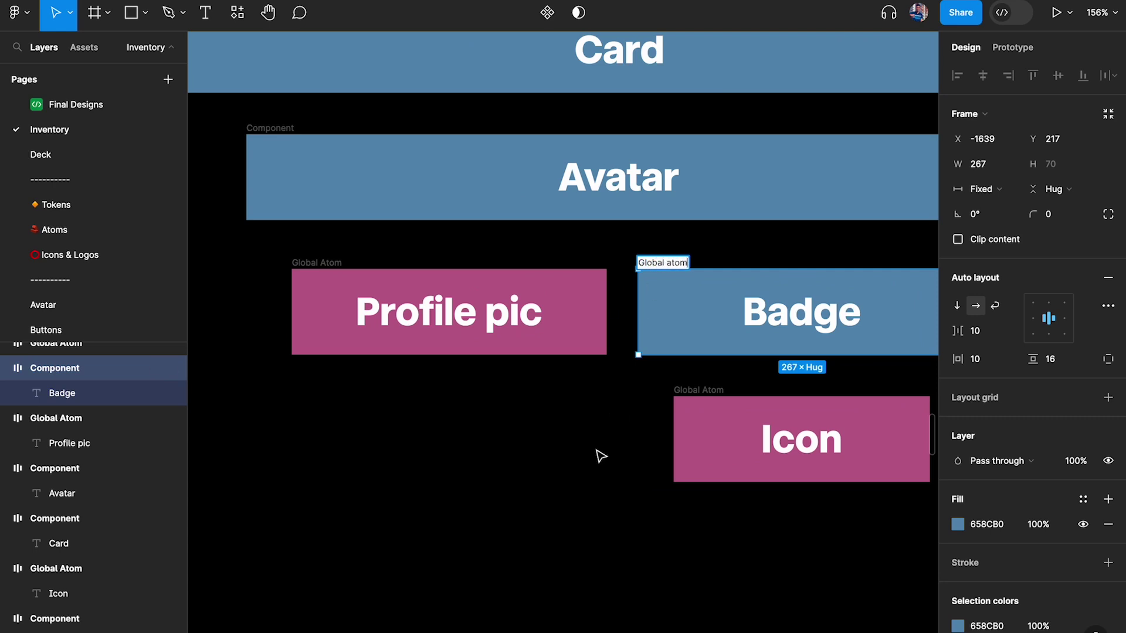
click(598, 455)
- Fill the Global atom block with Profile pic's pink using the eyedropper
click(668, 267)
key(i)
click(573, 338)
click(608, 434)
scroll(611, 436, right, 2)
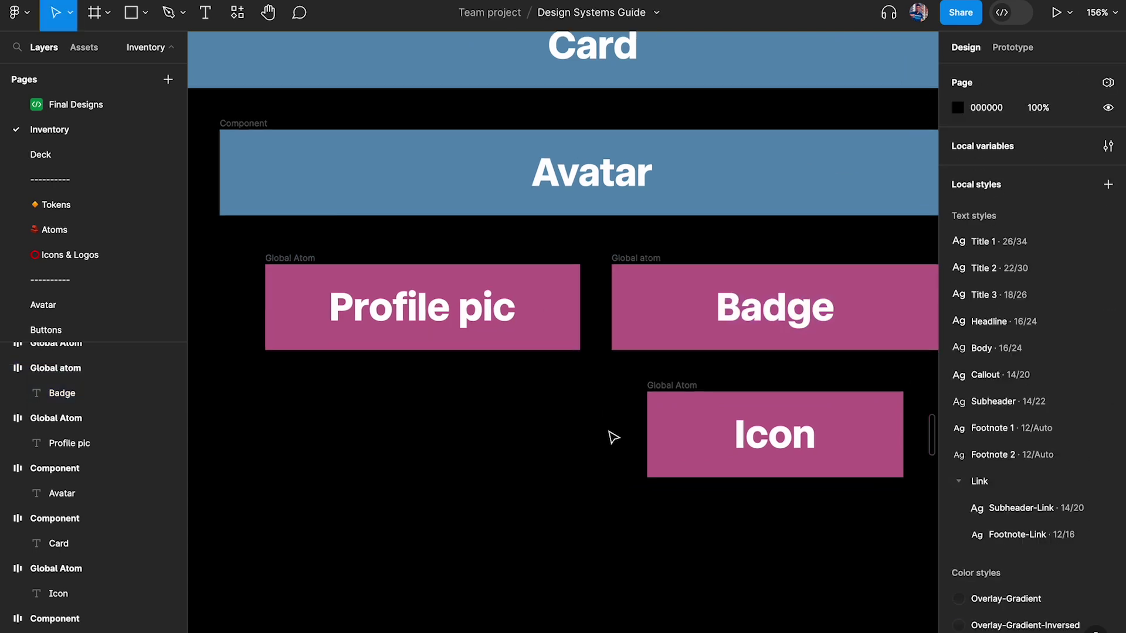
- Compare the Badge with the Icon, Profile pic and Avatar, then select Badge and Icon together
click(645, 381)
click(611, 247)
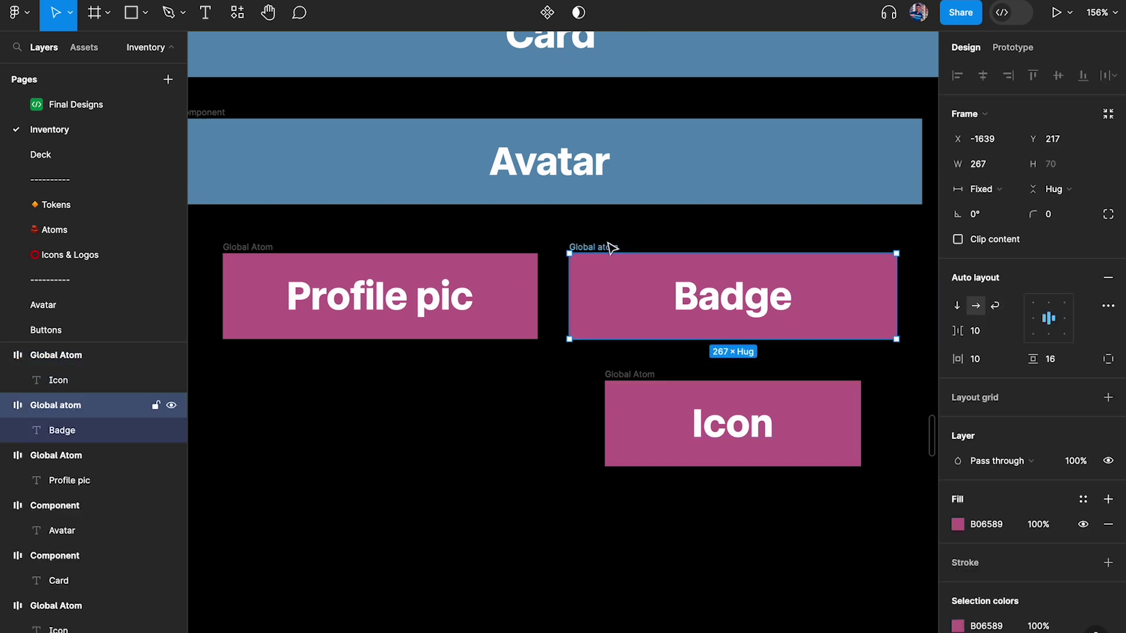
scroll(610, 248, down, 5)
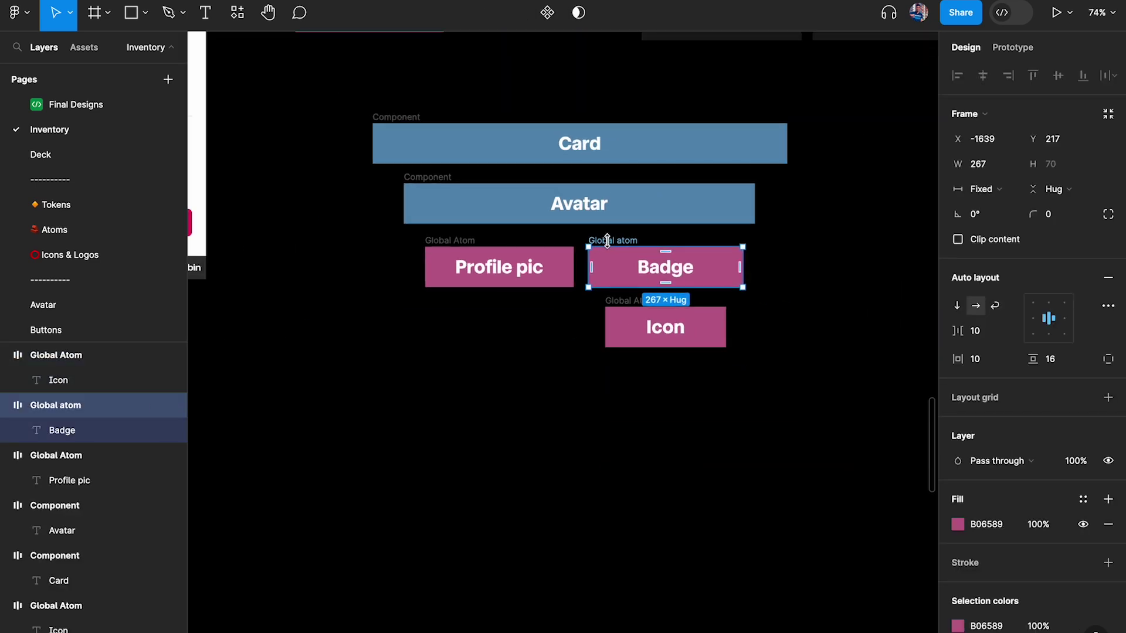
scroll(611, 248, up, 4)
shift+click(311, 246)
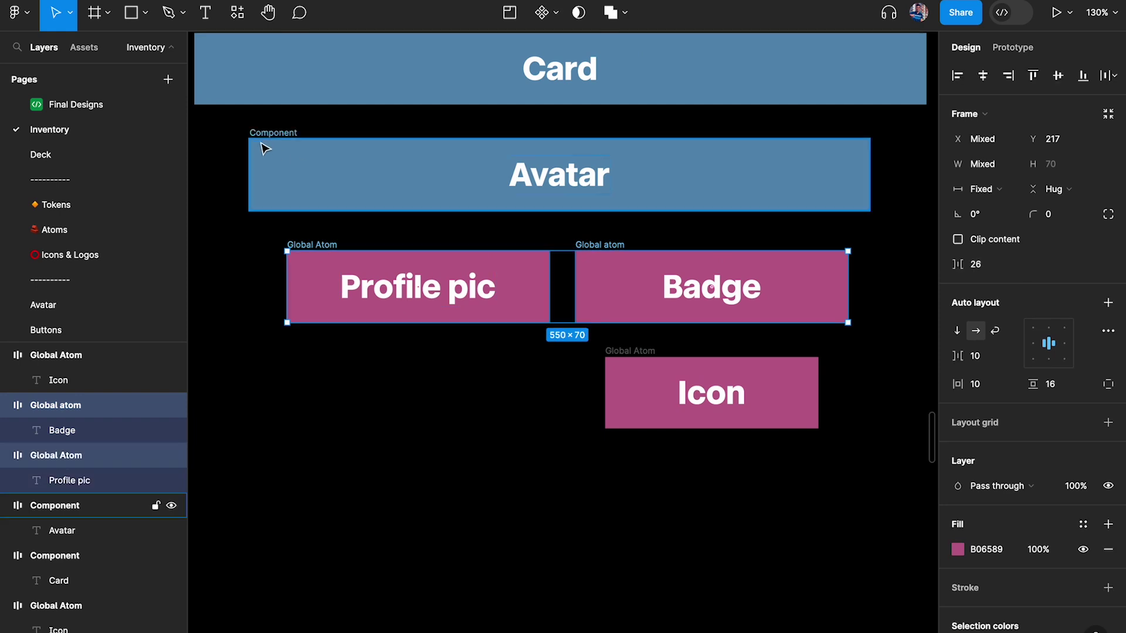
click(267, 136)
scroll(510, 233, right, 3)
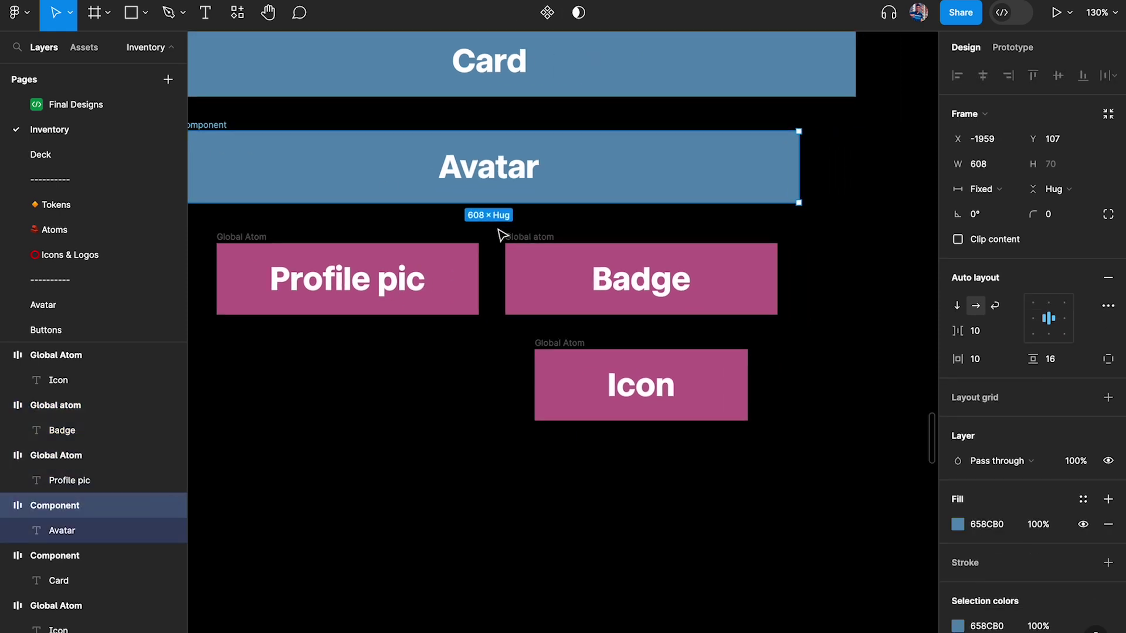
click(497, 235)
drag(497, 235, 859, 505)
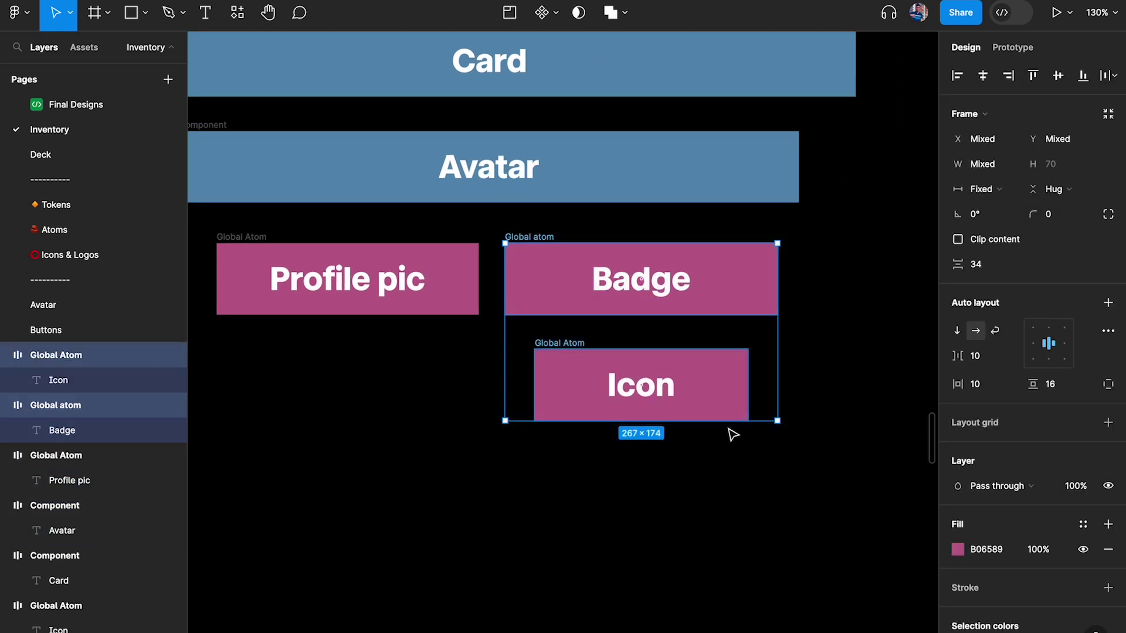
- Duplicate the Badge and Icon pair and fill the copy's Badge with Avatar's blue
scroll(729, 433, right, 5)
drag(392, 305, 692, 300)
click(673, 291)
key(i)
click(582, 197)
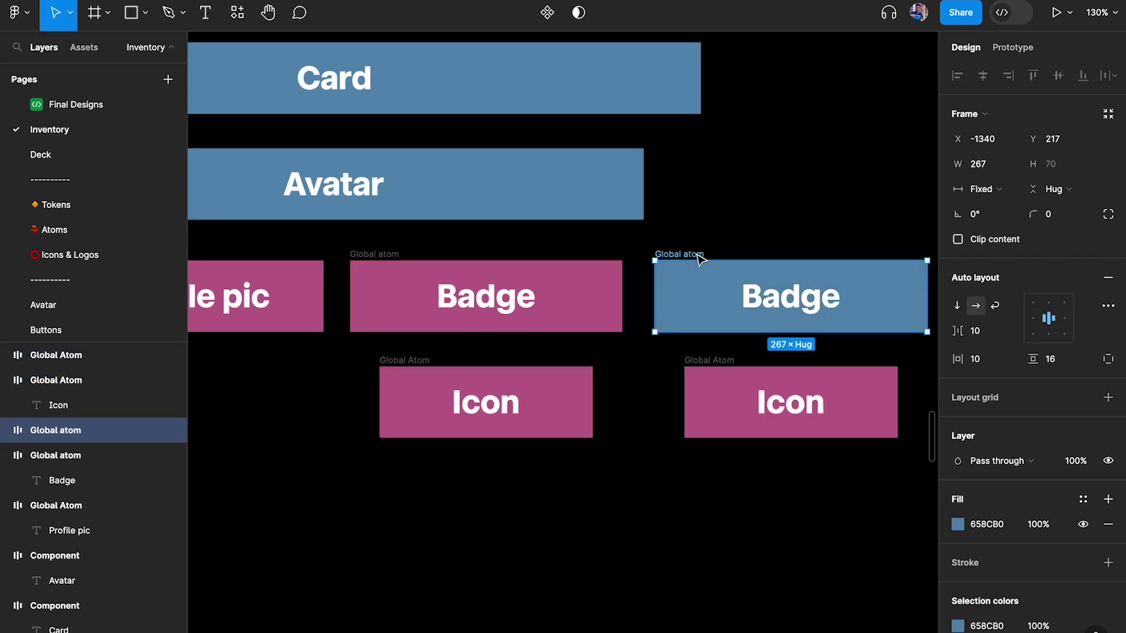
- Label the blue copy 'Component' and wrap the original pink pair in white Frame 3
double_click(699, 256)
text(Component)
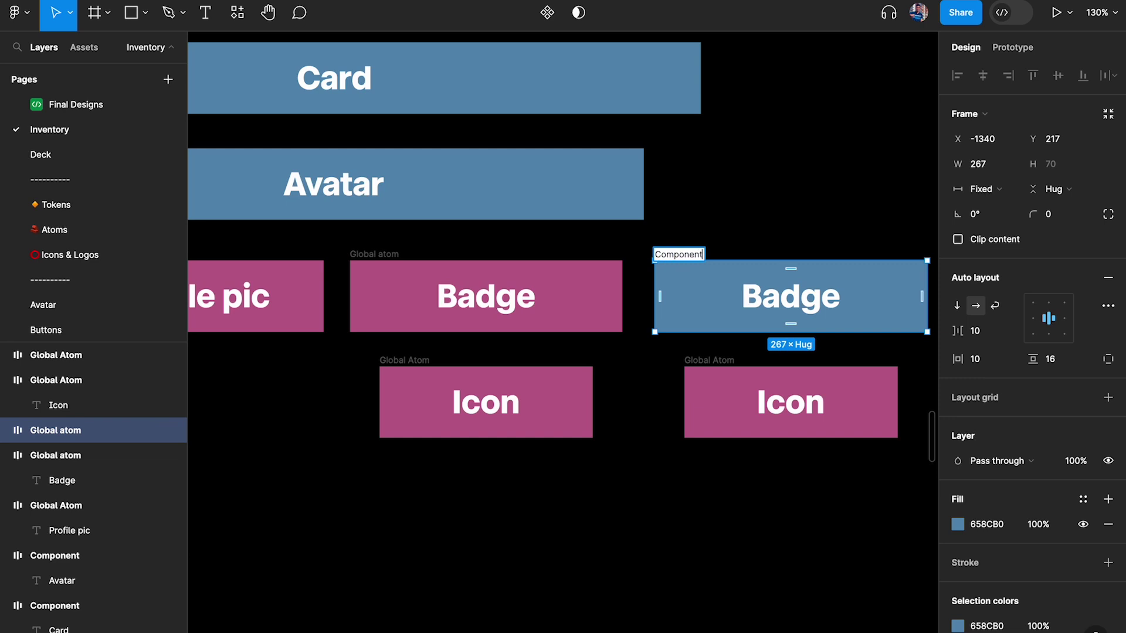
key(Return)
key(f)
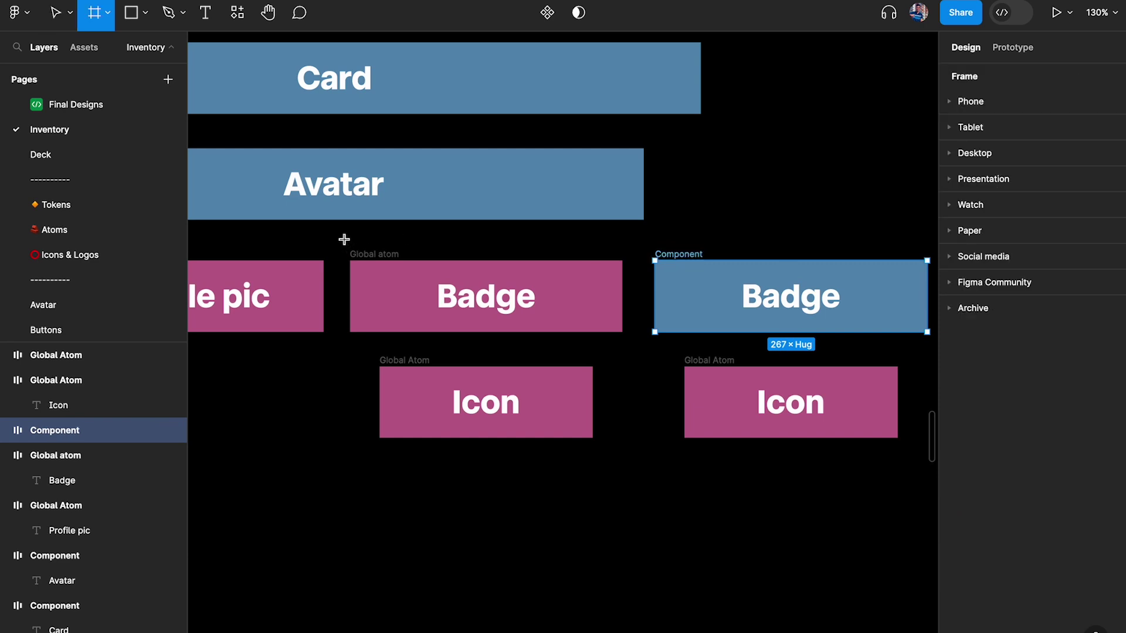
drag(344, 239, 632, 465)
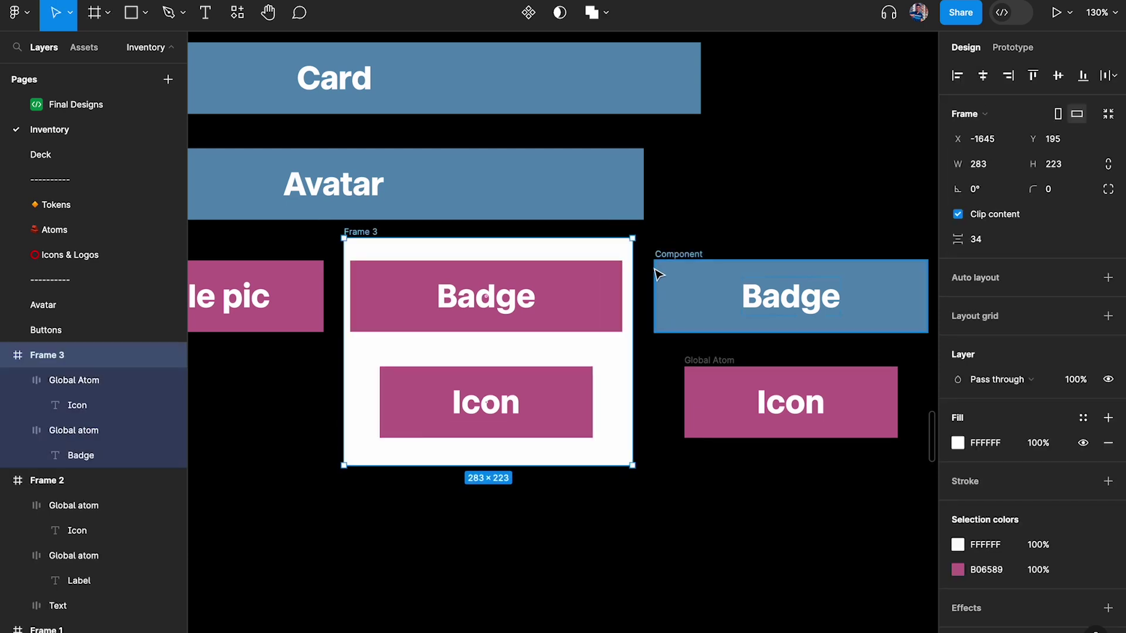
- Draw Frame 4 around the blue Badge and Icon, and select it together with Frame 3
key(f)
drag(643, 238, 809, 461)
scroll(671, 357, down, 5)
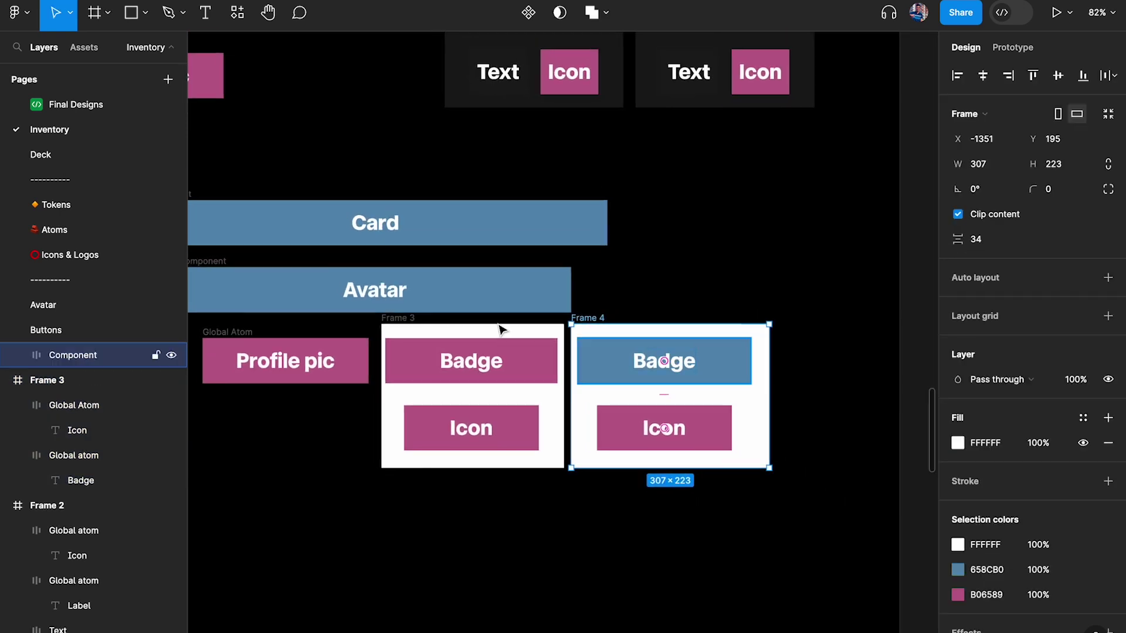
shift+click(404, 321)
- Set Frames 3 and 4 to 90% opacity with the dark fill of Frames 1 and 2
scroll(687, 183, up, 1)
scroll(687, 183, up, 2)
key(9)
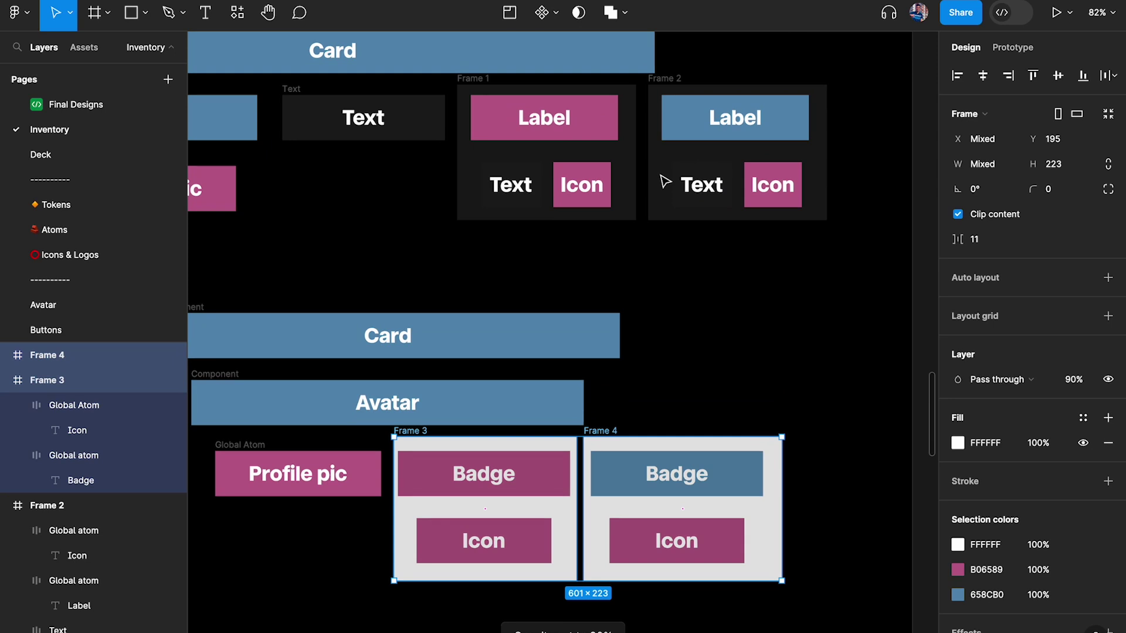
key(i)
click(661, 180)
click(680, 300)
scroll(602, 439, up, 2)
scroll(602, 438, down, 4)
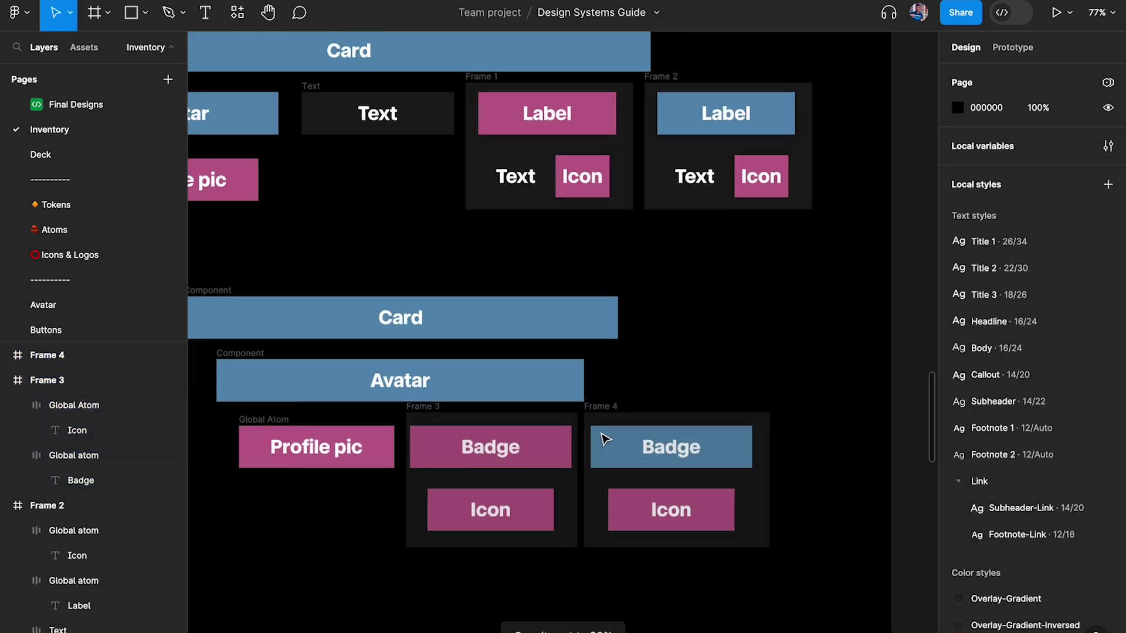
scroll(603, 438, up, 3)
scroll(604, 438, up, 4)
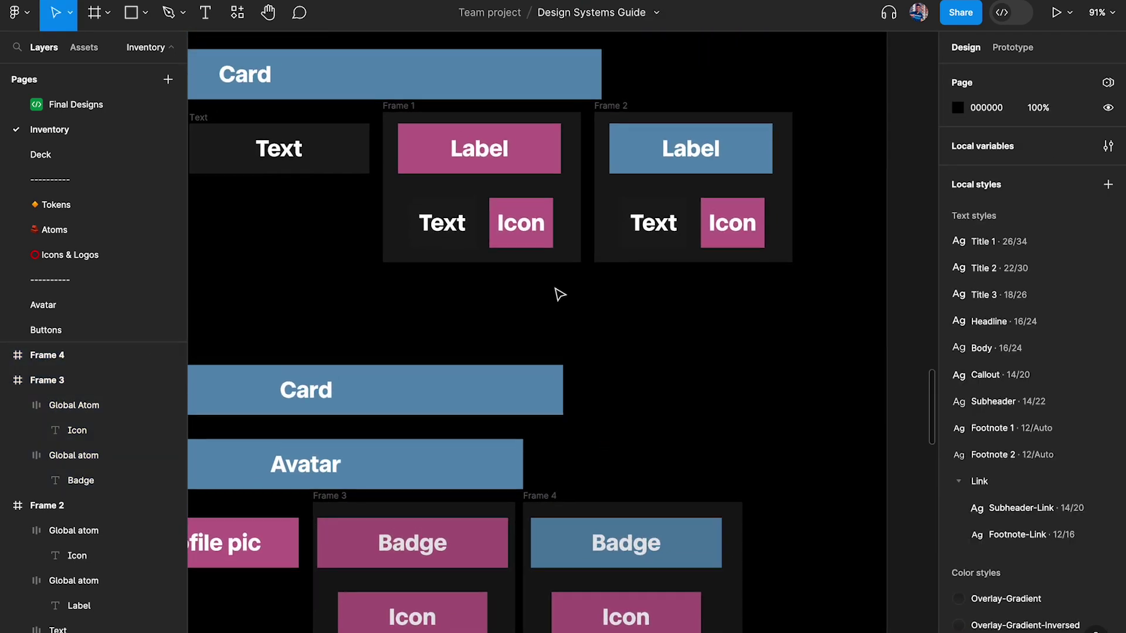
- Select Frames 1 and 3 to compare their spacing, then clear the selection
click(398, 105)
shift+click(326, 497)
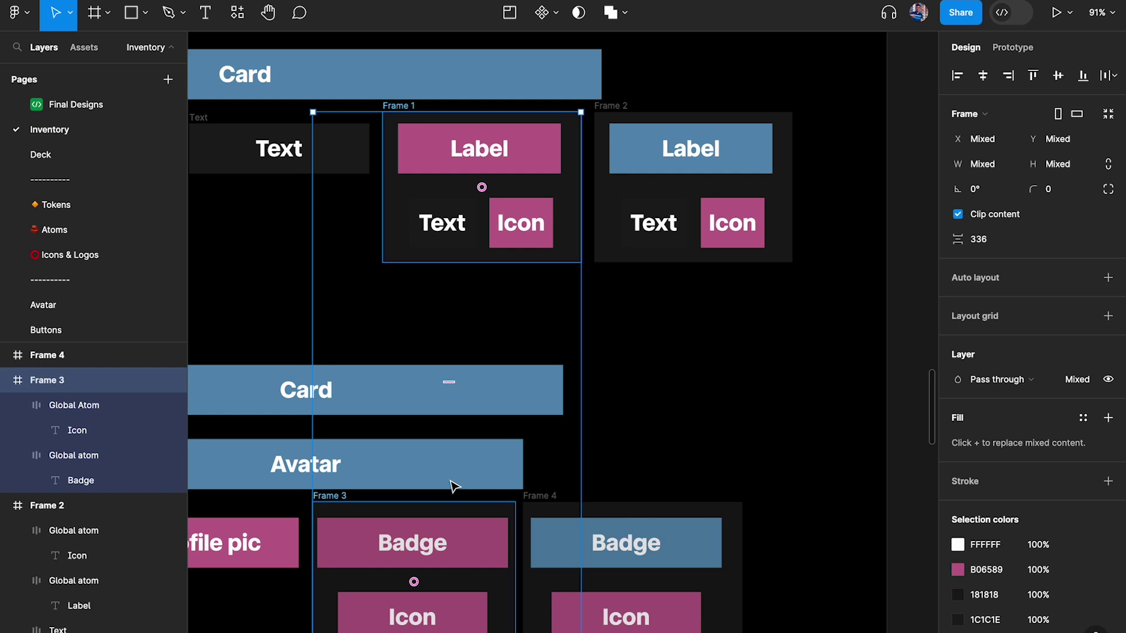
click(654, 380)
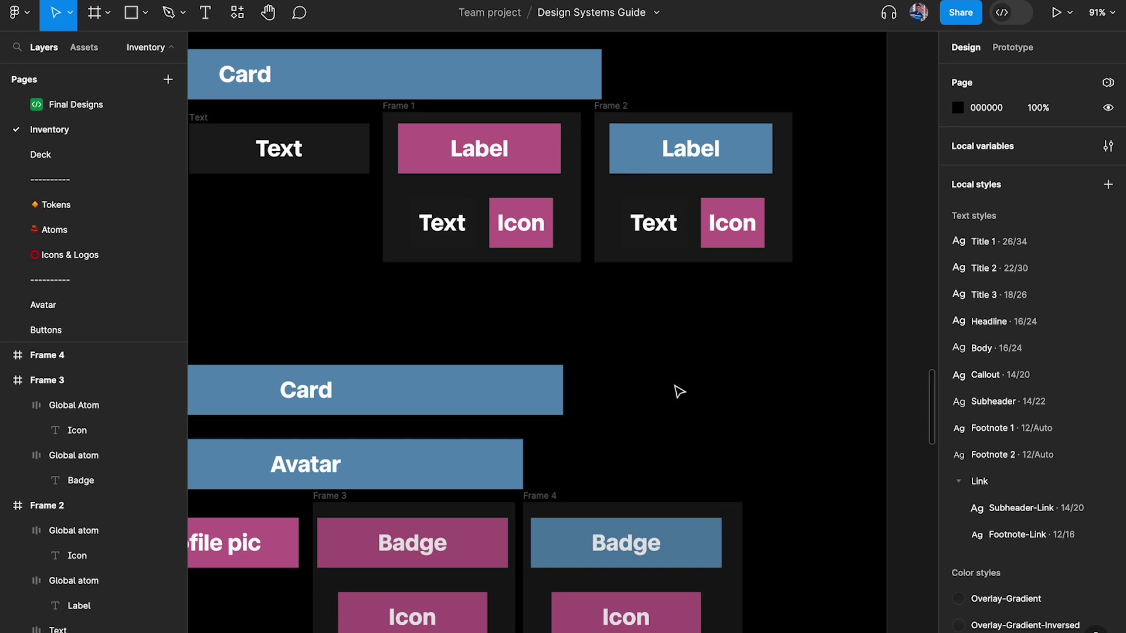
click(624, 106)
shift+click(546, 497)
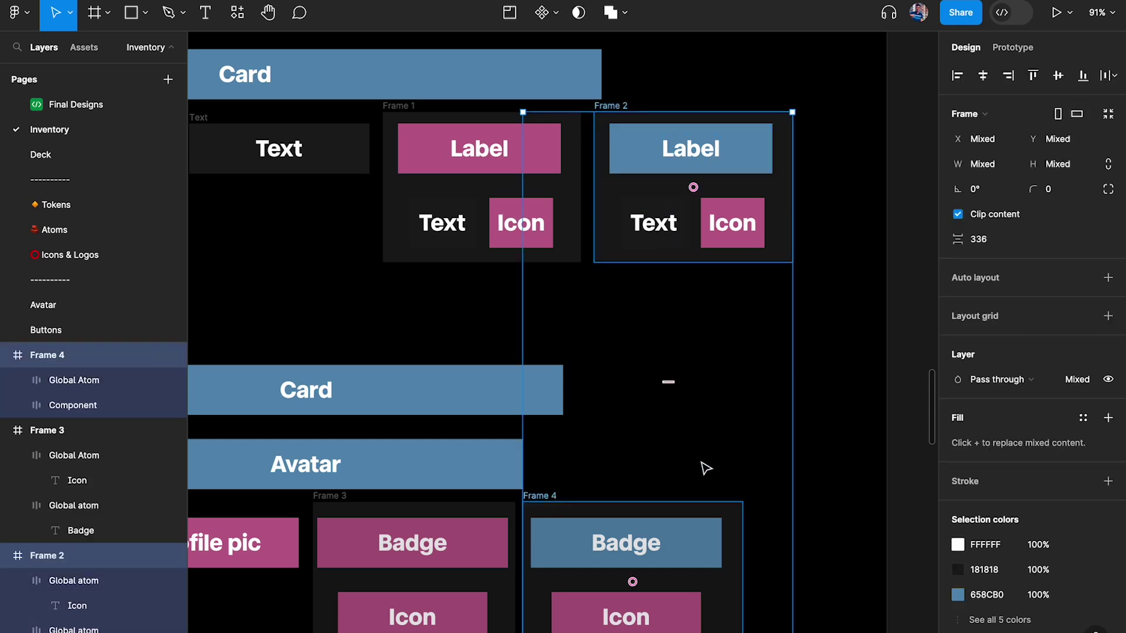
scroll(712, 463, down, 2)
click(715, 459)
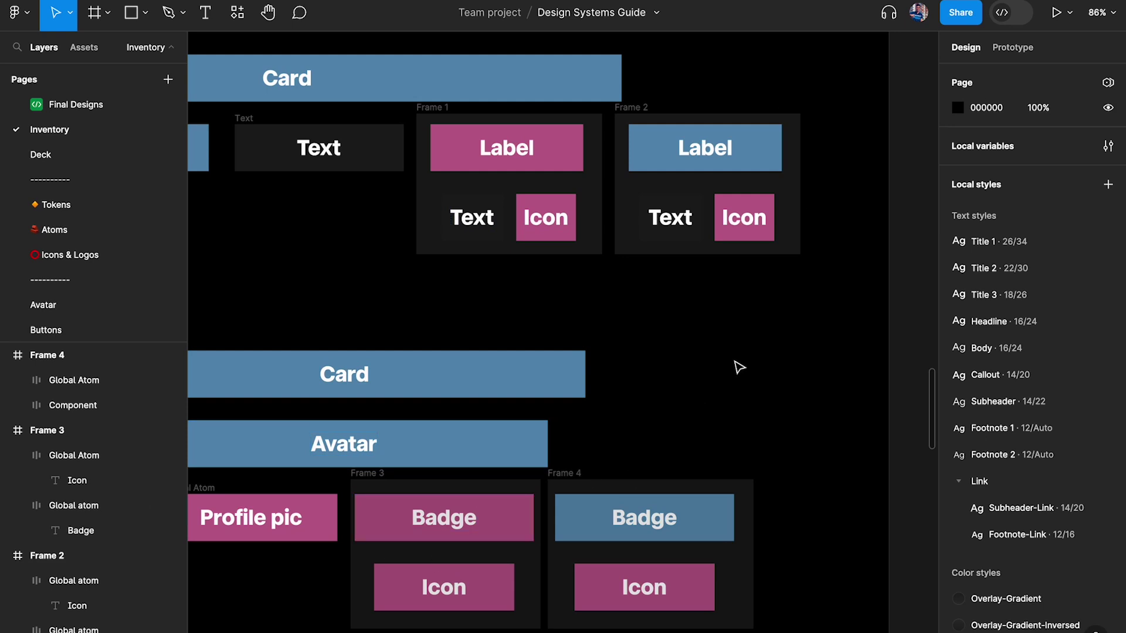
scroll(737, 367, left, 3)
scroll(737, 367, down, 1)
scroll(615, 367, up, 1)
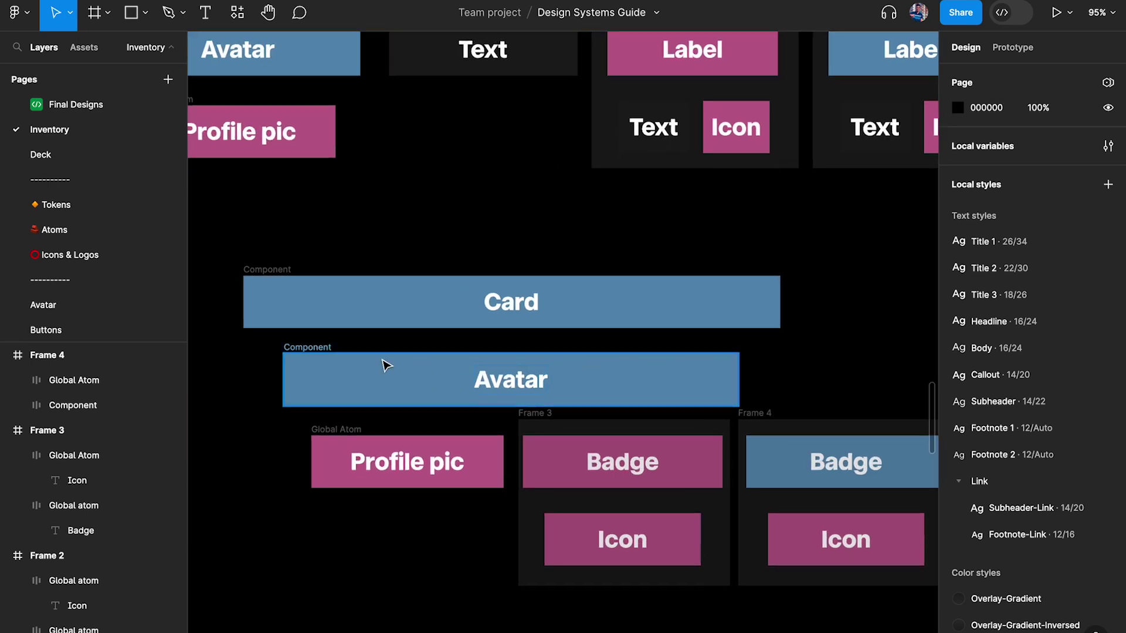
scroll(363, 362, up, 2)
click(289, 352)
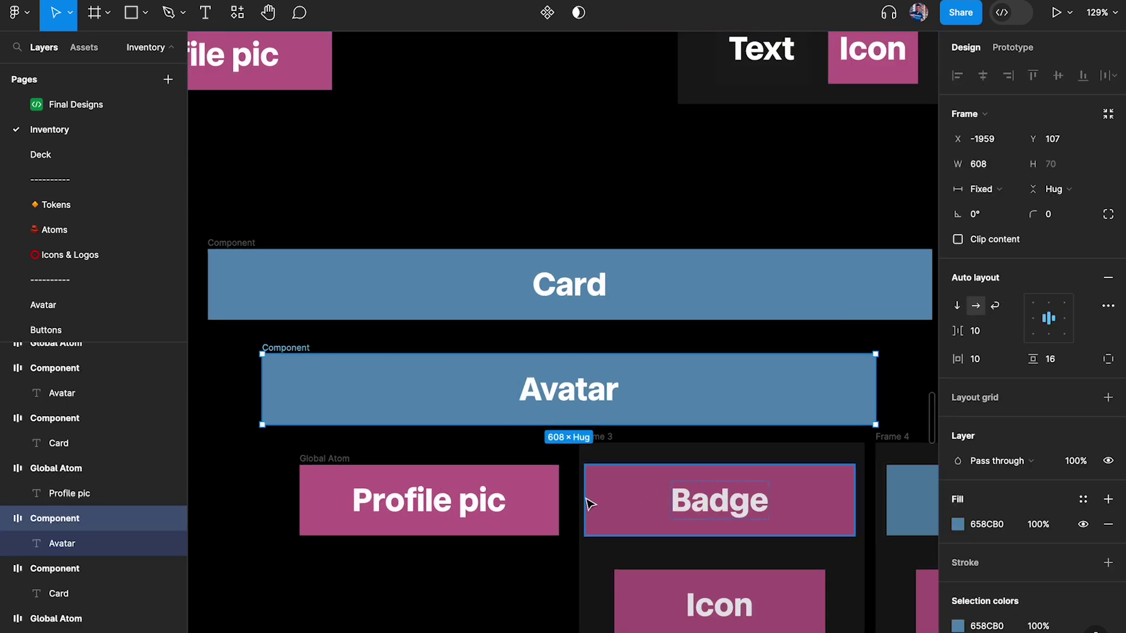
key(i)
click(550, 505)
click(515, 583)
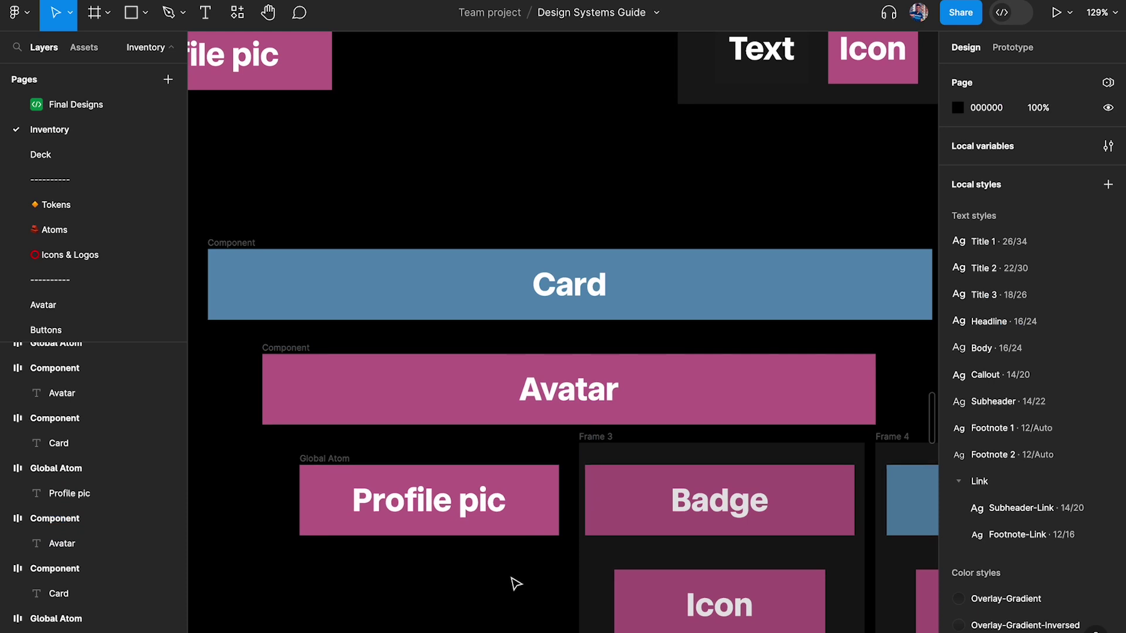
scroll(515, 584, down, 3)
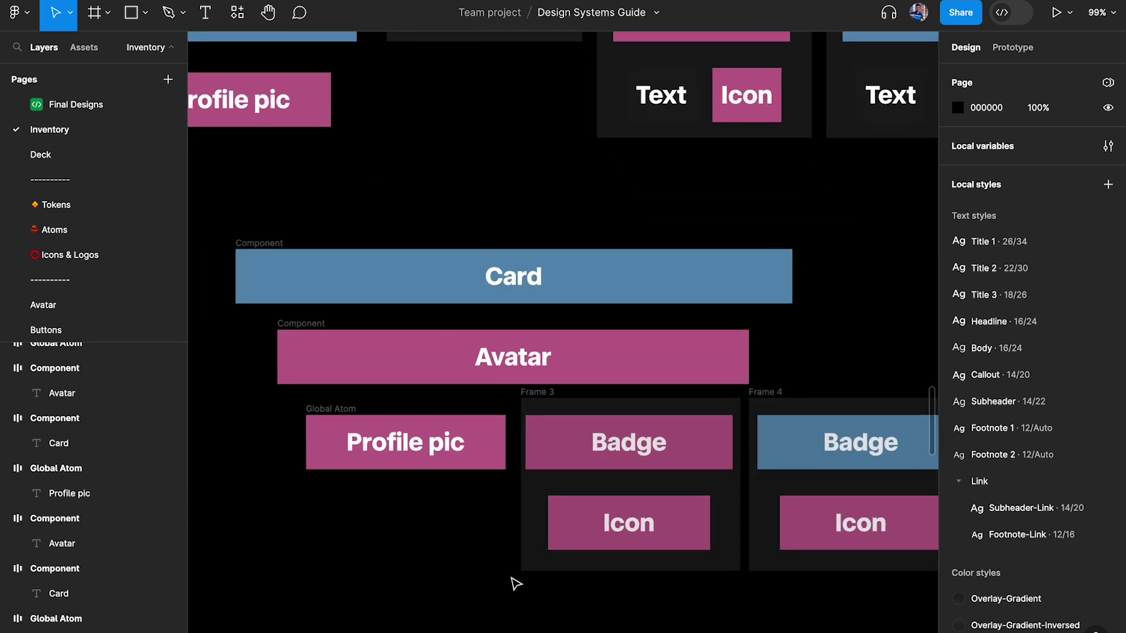
key(ctrl+z)
key(ctrl+z)
key(ctrl+z)
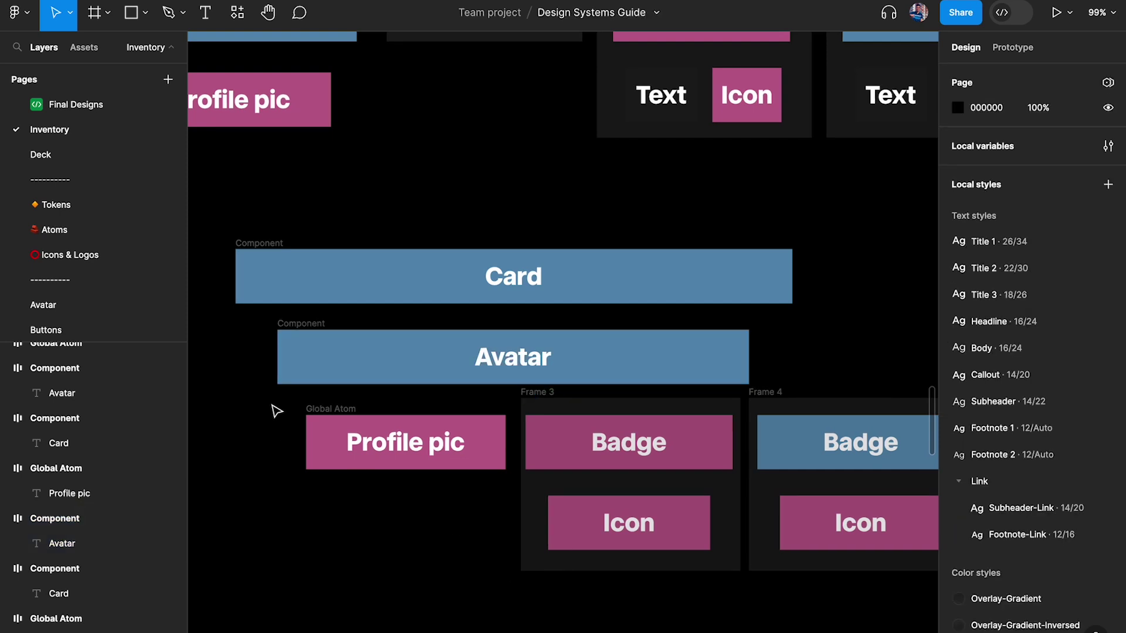
drag(276, 409, 746, 610)
click(714, 614)
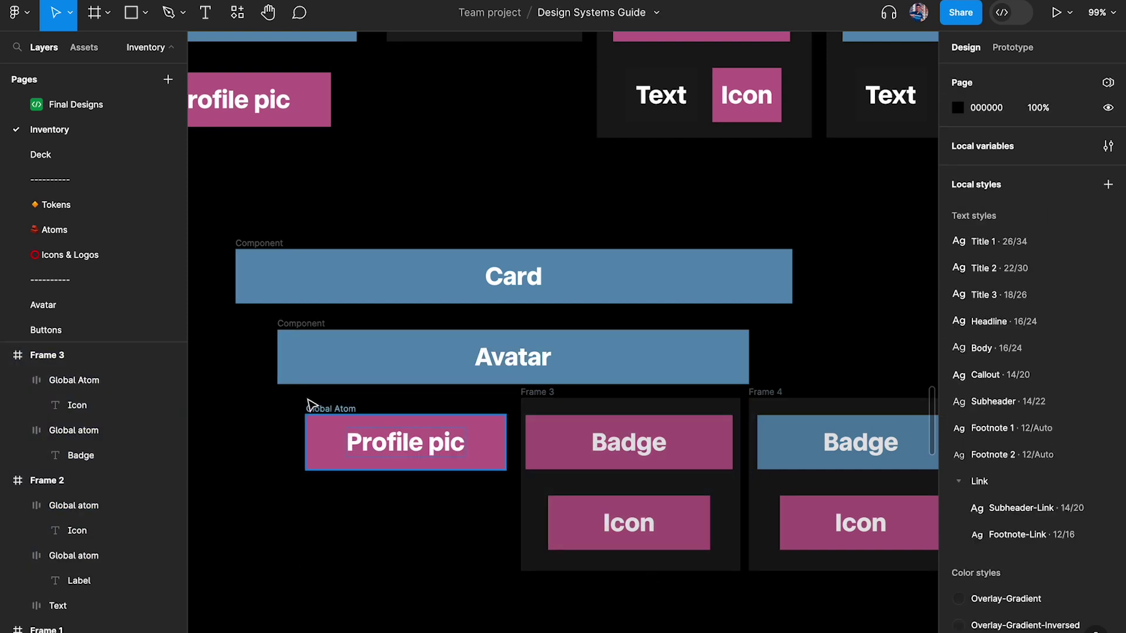
click(289, 327)
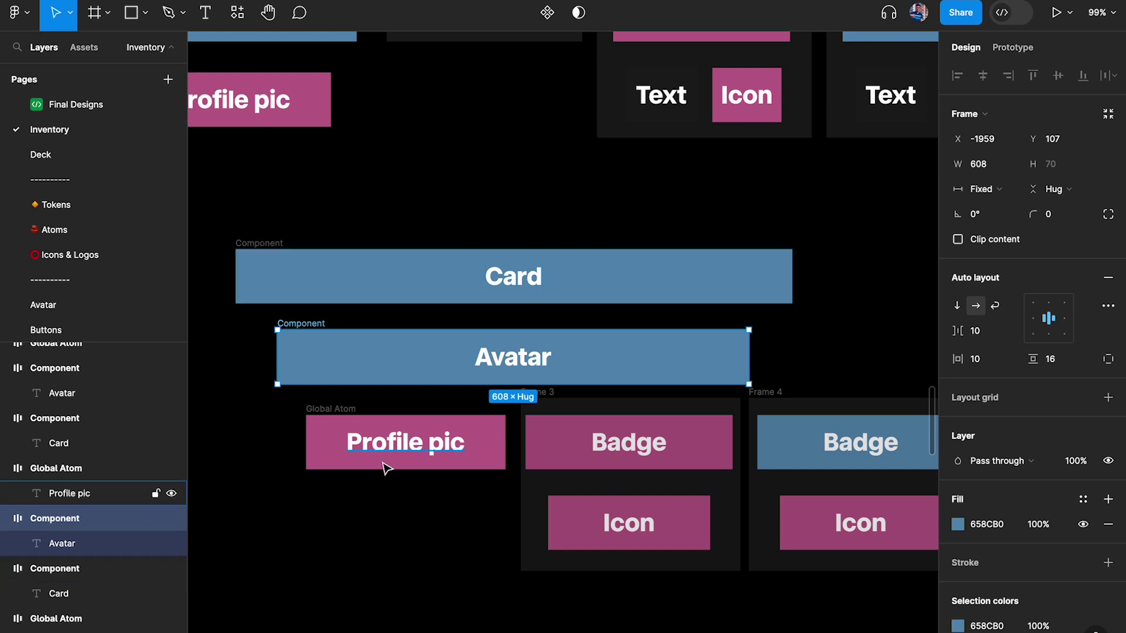
- Inspect Frame 4's Icon and Badge instances alongside the Avatar and Card components
click(384, 548)
scroll(386, 550, down, 3)
scroll(590, 497, up, 4)
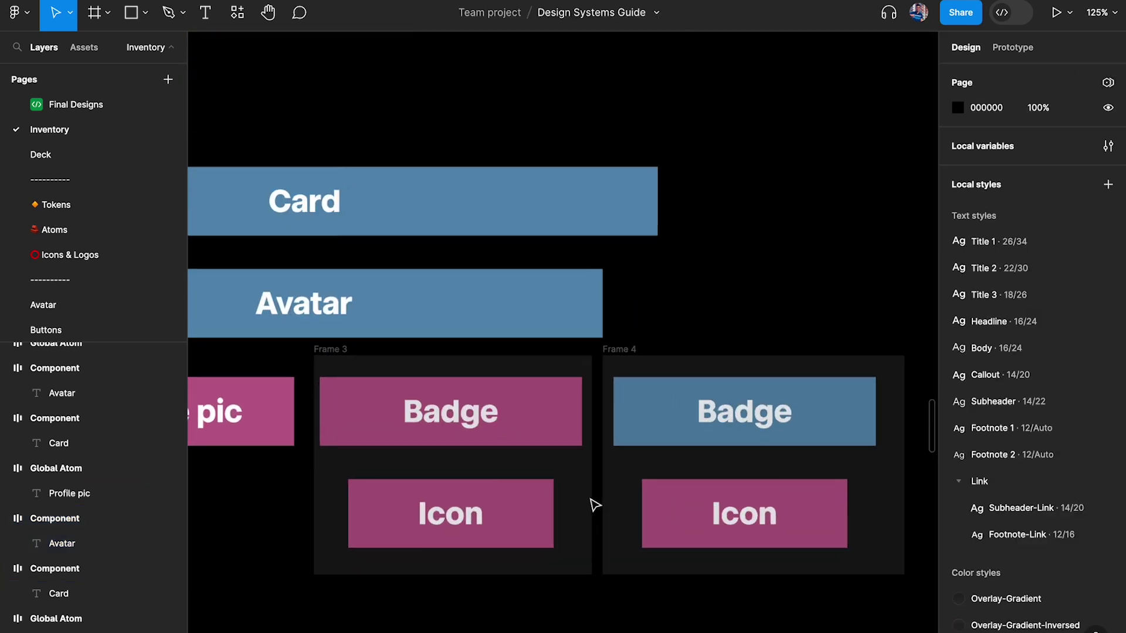
click(654, 504)
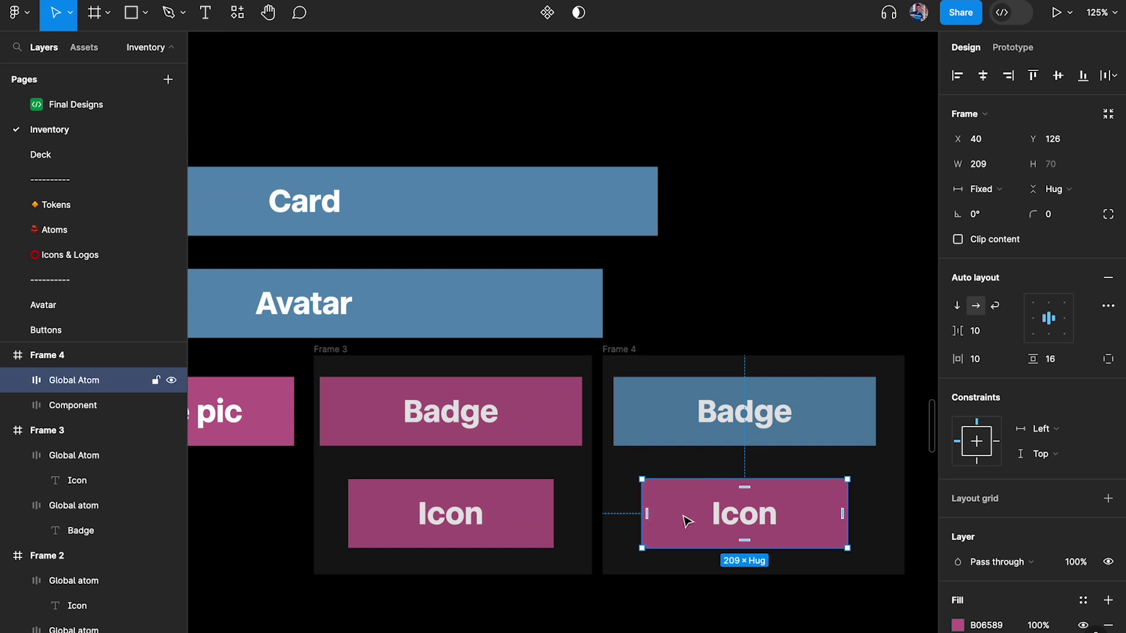
scroll(631, 304, down, 1)
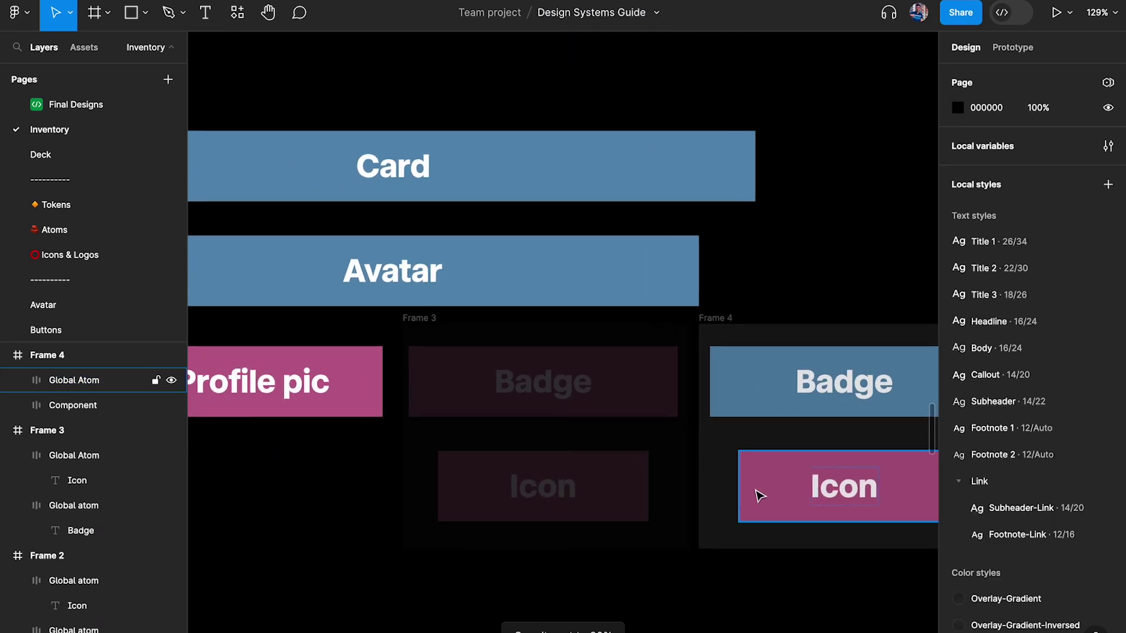
click(760, 496)
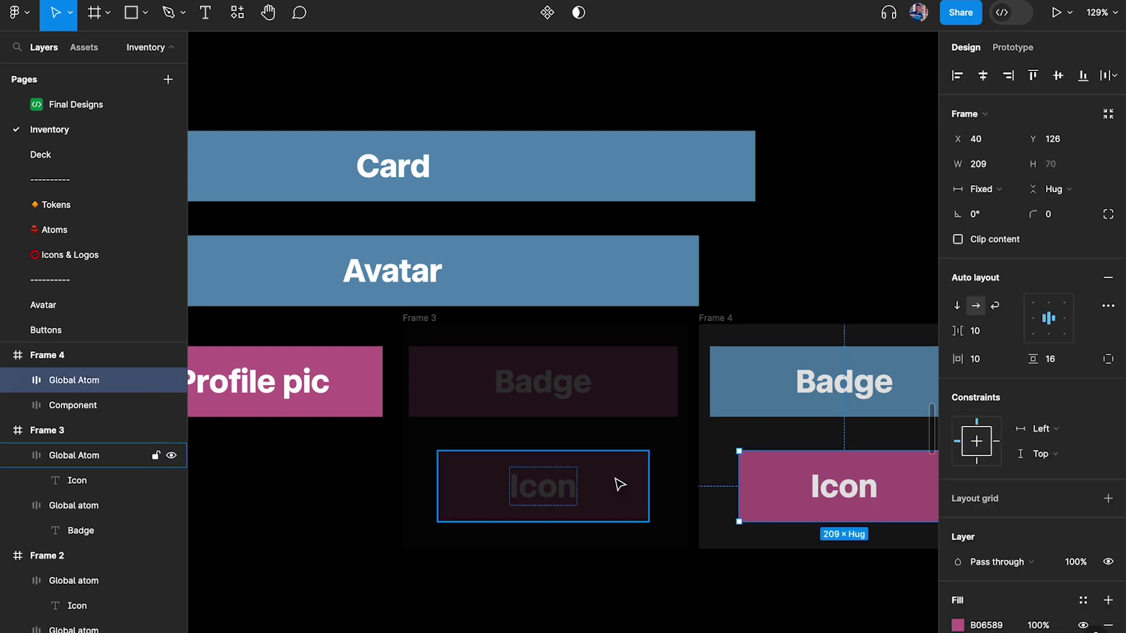
click(745, 371)
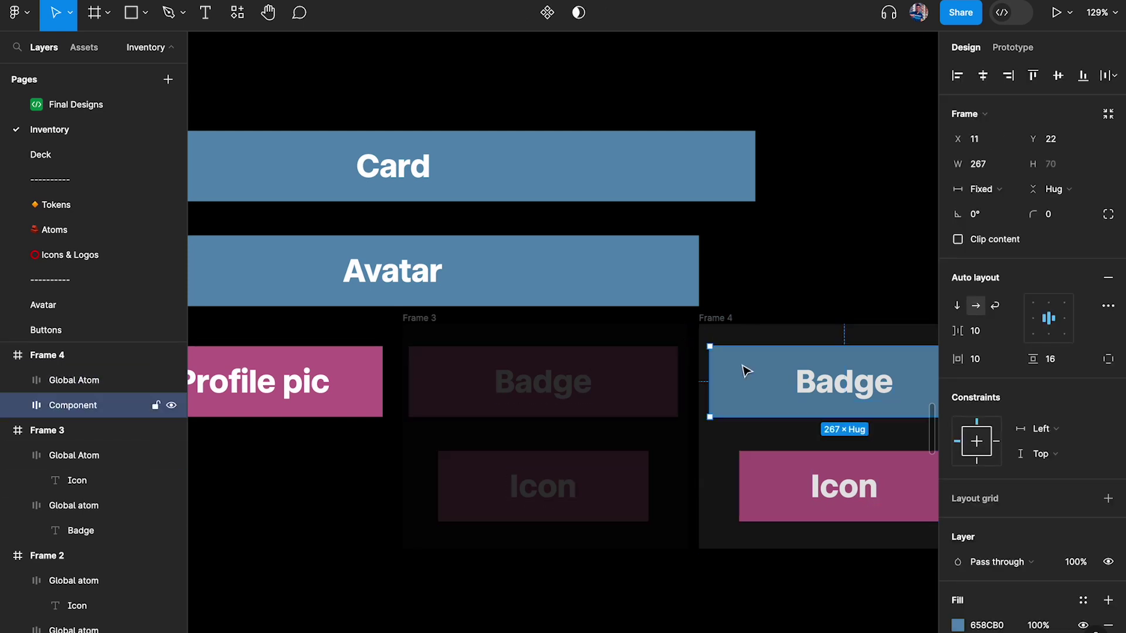
click(607, 263)
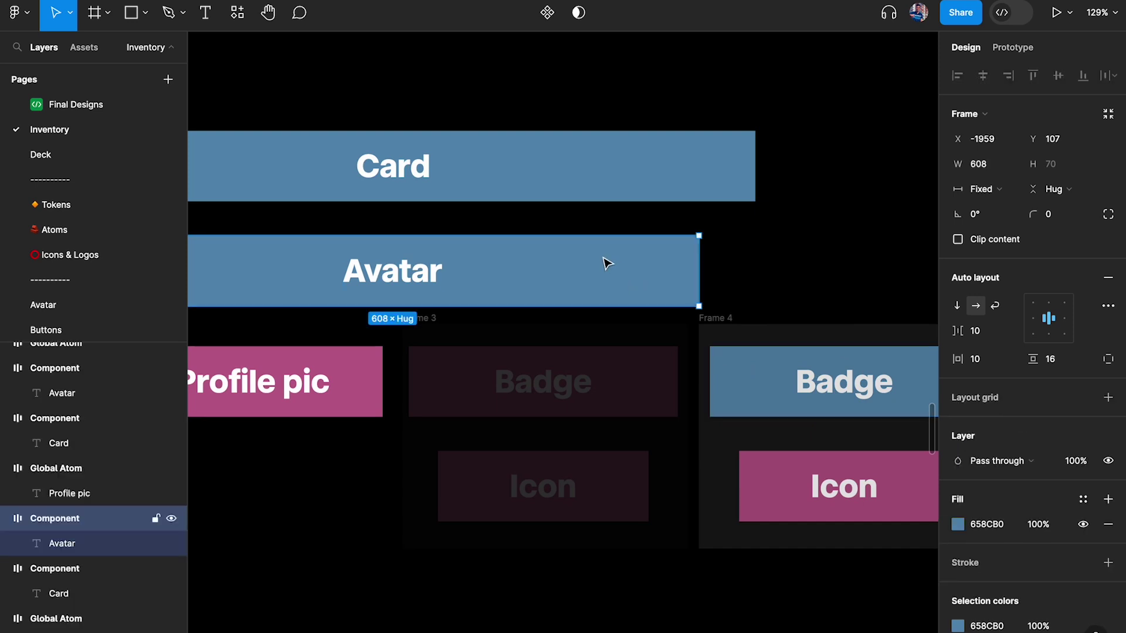
click(569, 180)
- Compare the Profile pic atom with Frame 4's Badge and Icon, then select Frame 4
scroll(569, 180, down, 2)
click(444, 333)
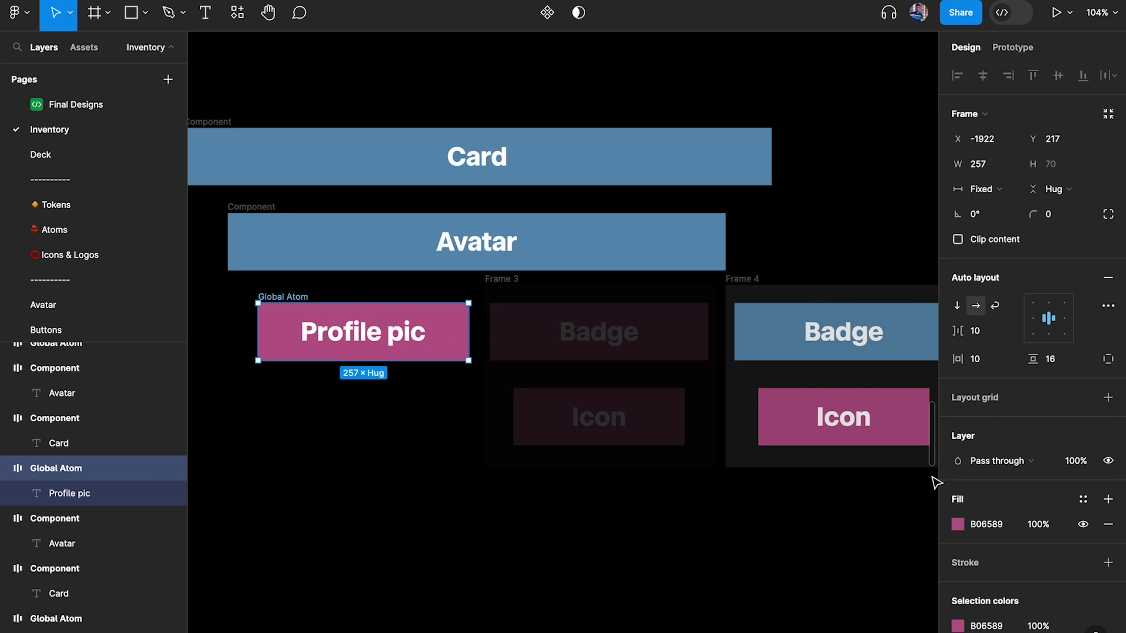
click(783, 327)
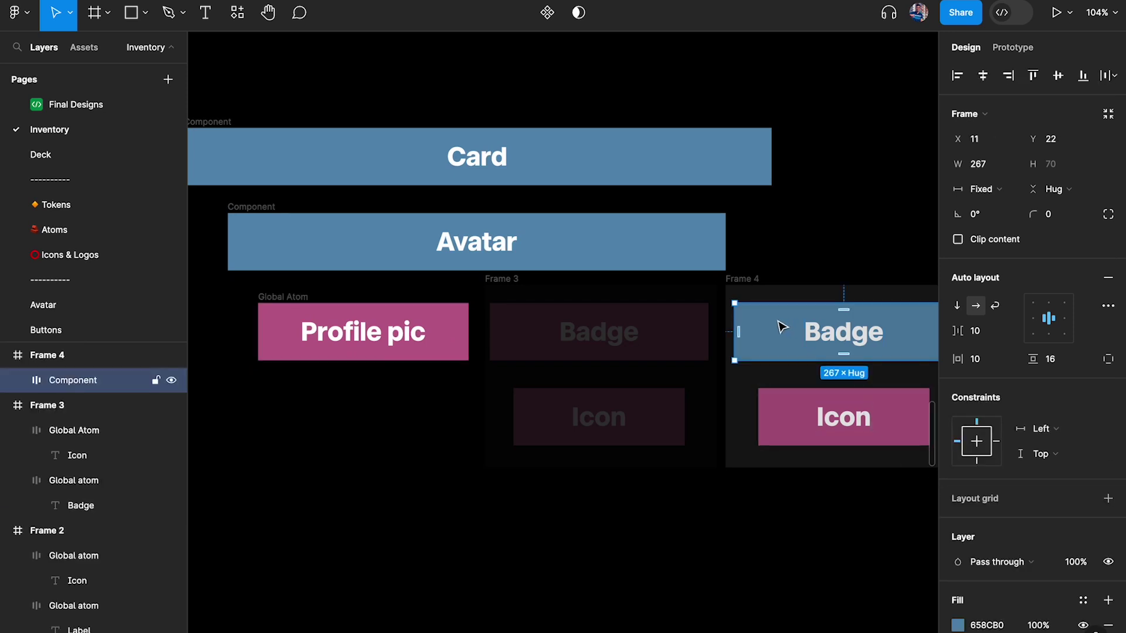
click(791, 432)
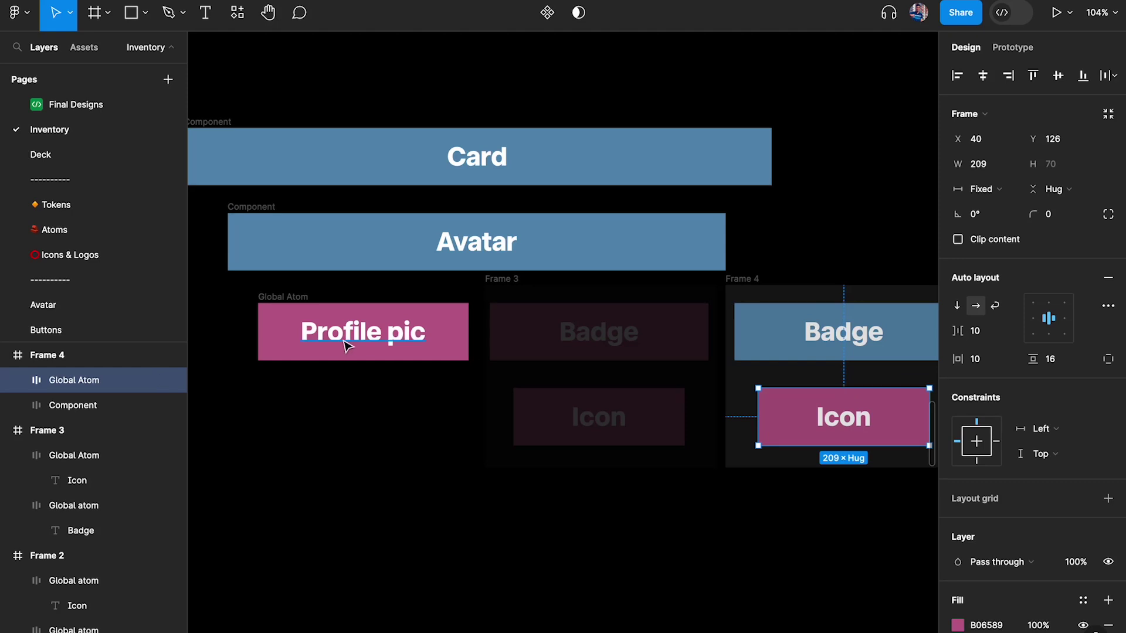
click(283, 326)
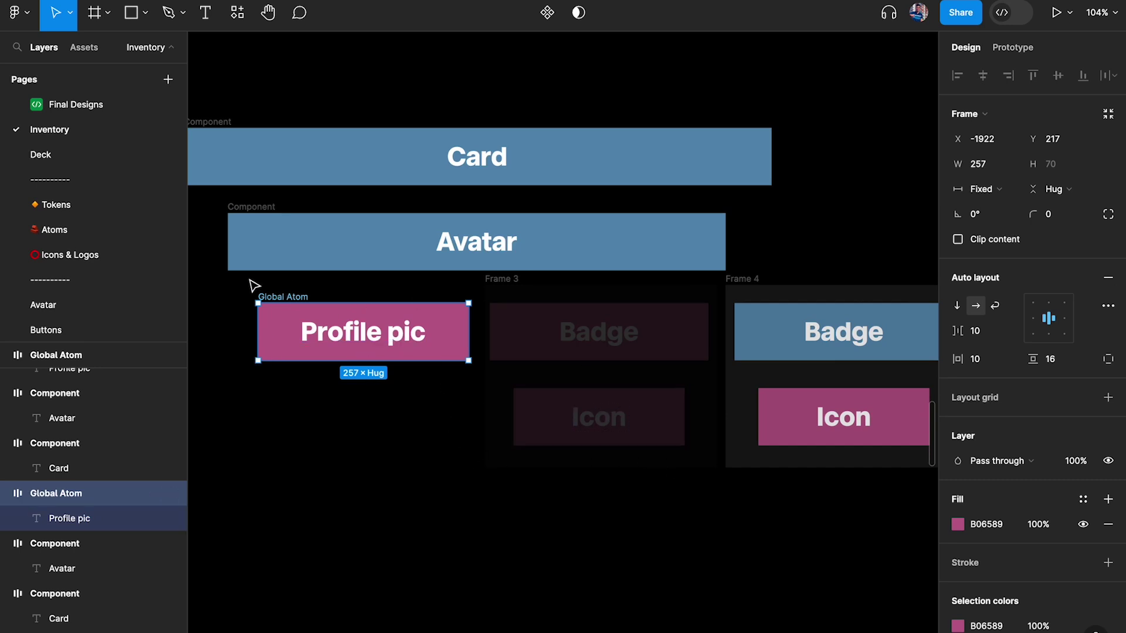
click(791, 325)
click(343, 311)
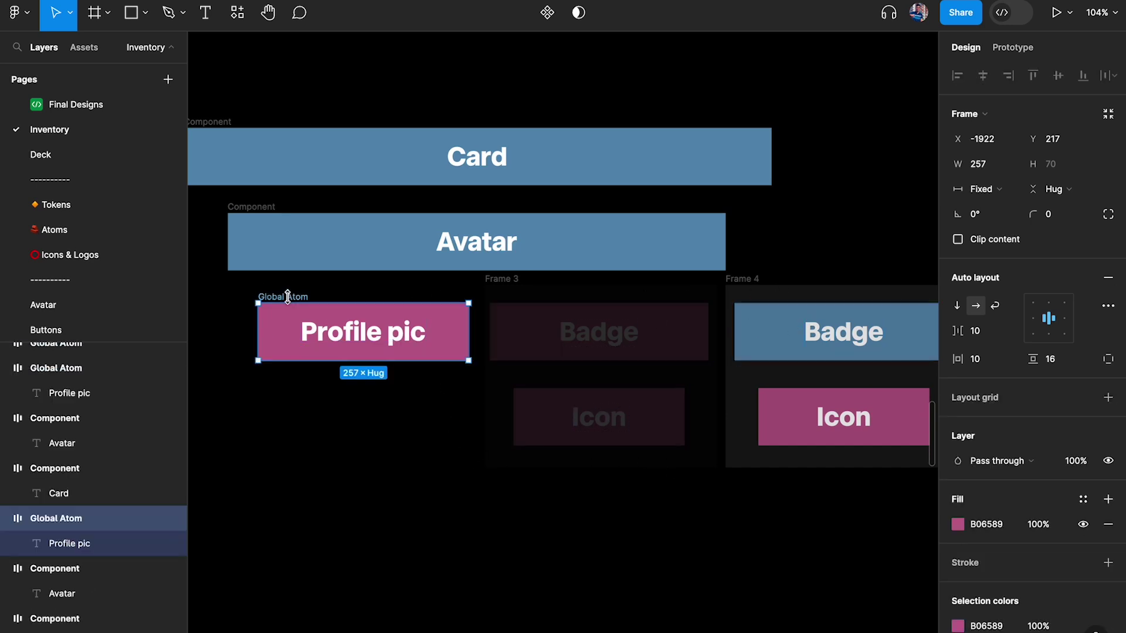
click(346, 256)
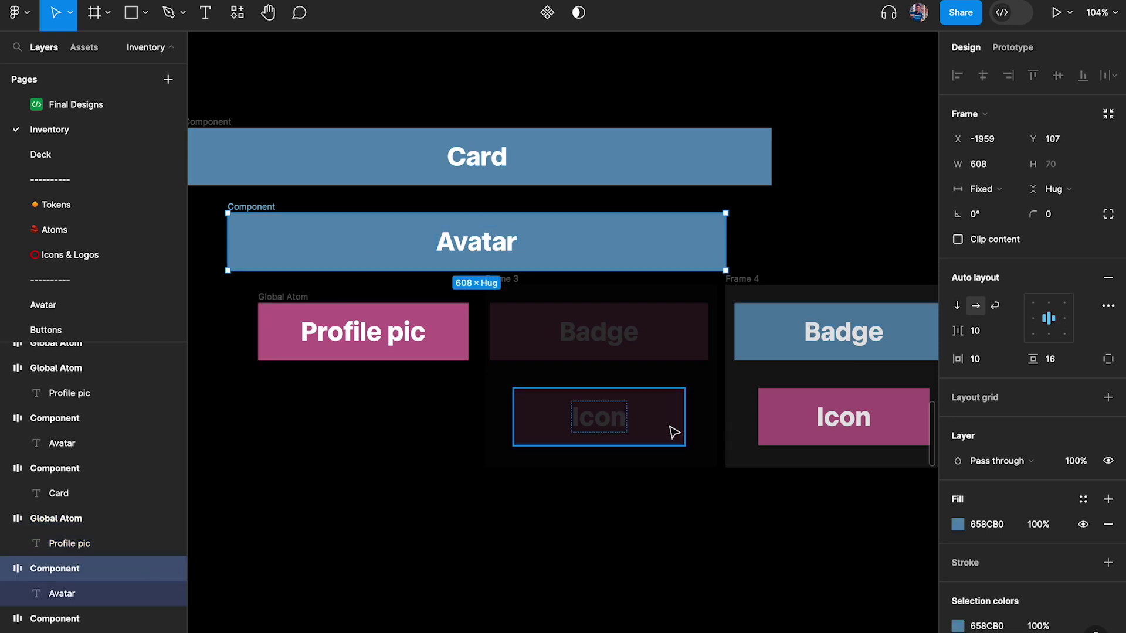
scroll(703, 427, right, 1)
scroll(703, 427, down, 1)
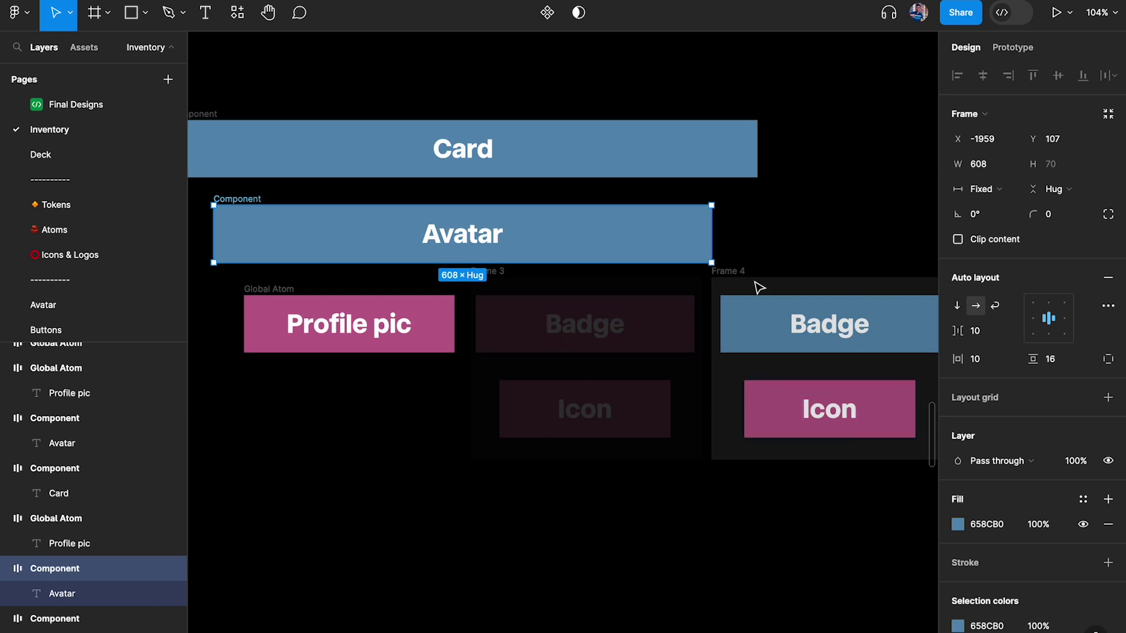
click(738, 270)
- Dim Frame 4 to 20% opacity and restore Frame 3 to 100%
key(2)
click(482, 271)
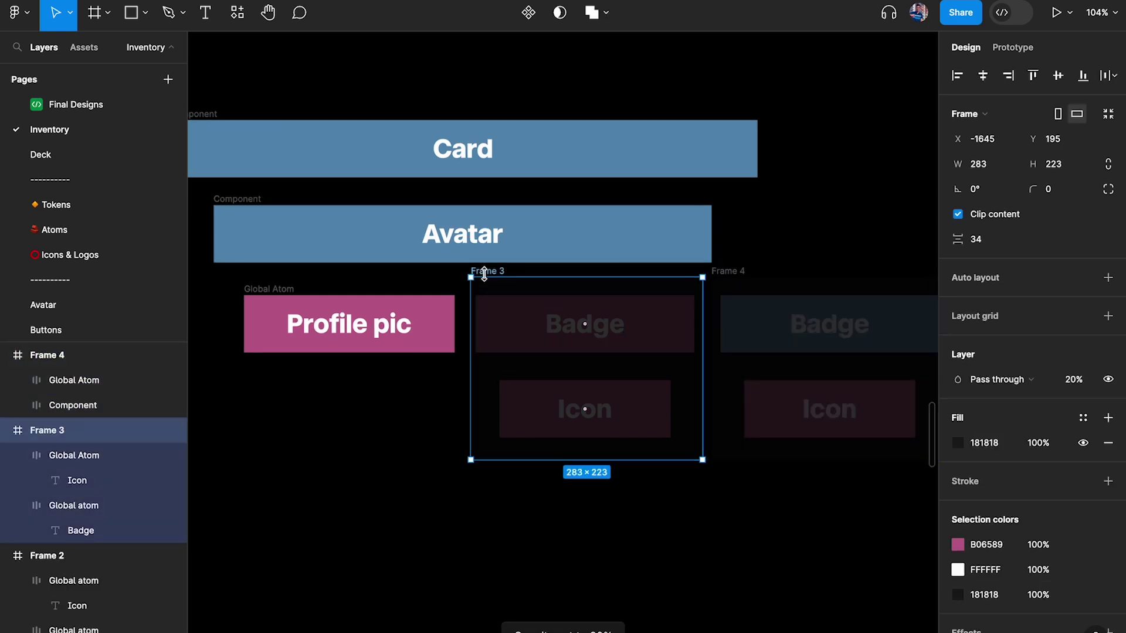
key(0)
- Select the Avatar and Card components, then pan across the canvas
scroll(385, 353, up, 3)
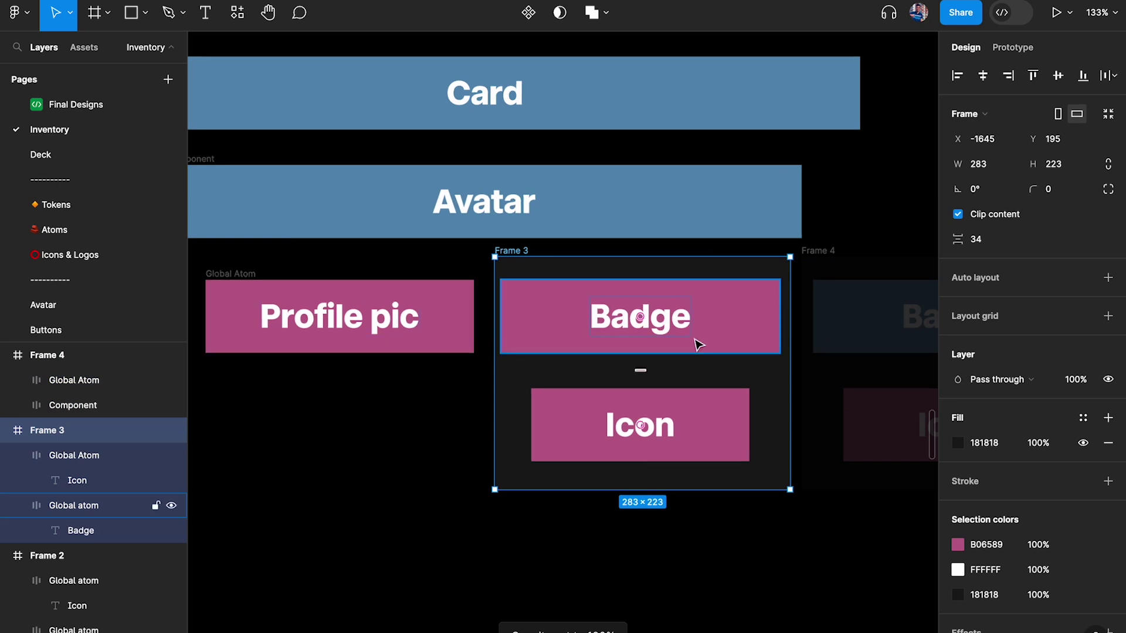
scroll(690, 299, up, 3)
scroll(690, 299, left, 3)
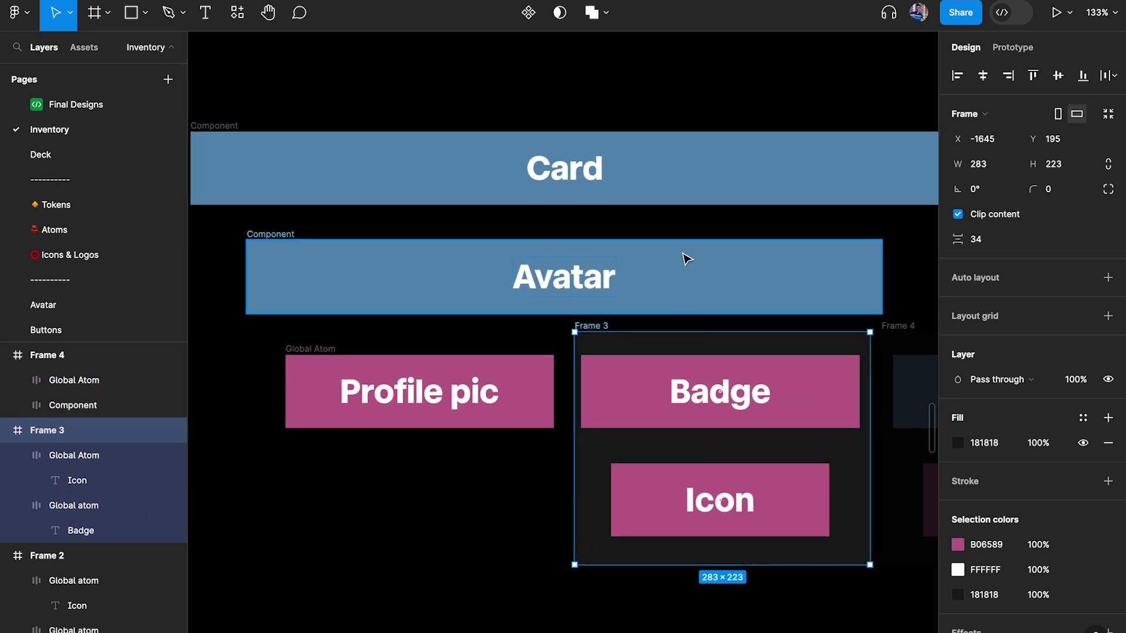
click(685, 257)
click(690, 183)
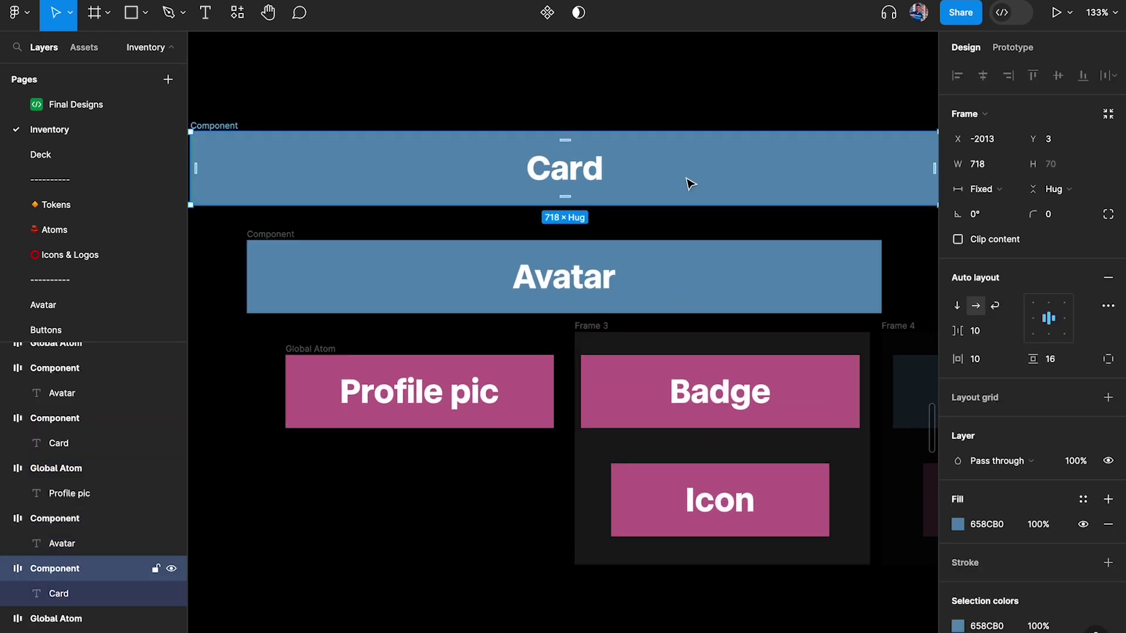
scroll(690, 183, down, 5)
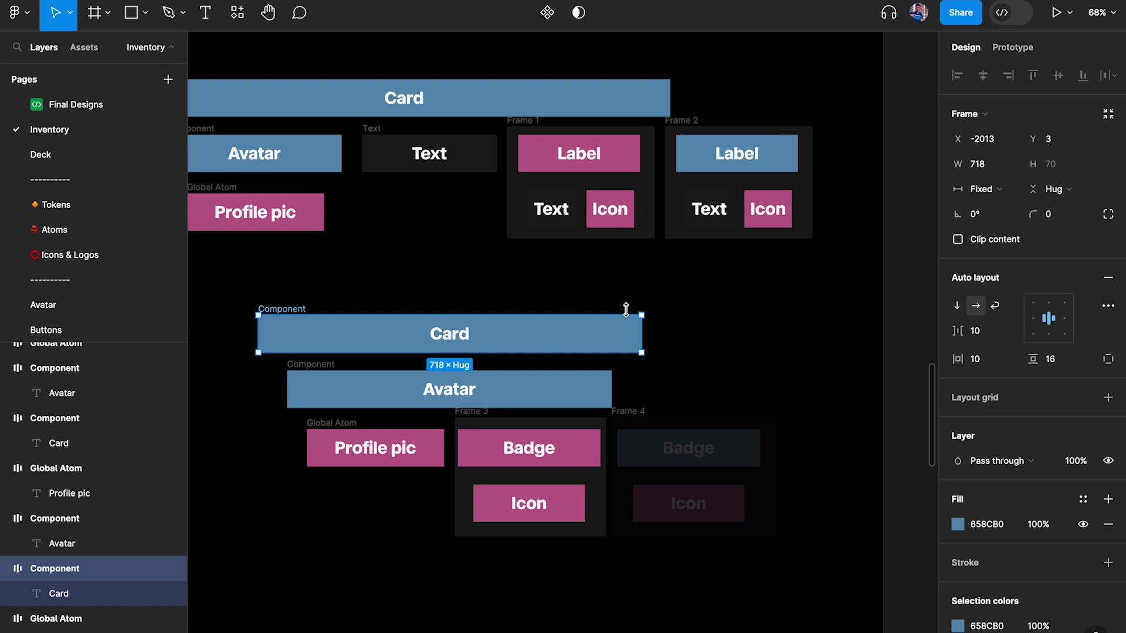
scroll(639, 430, up, 2)
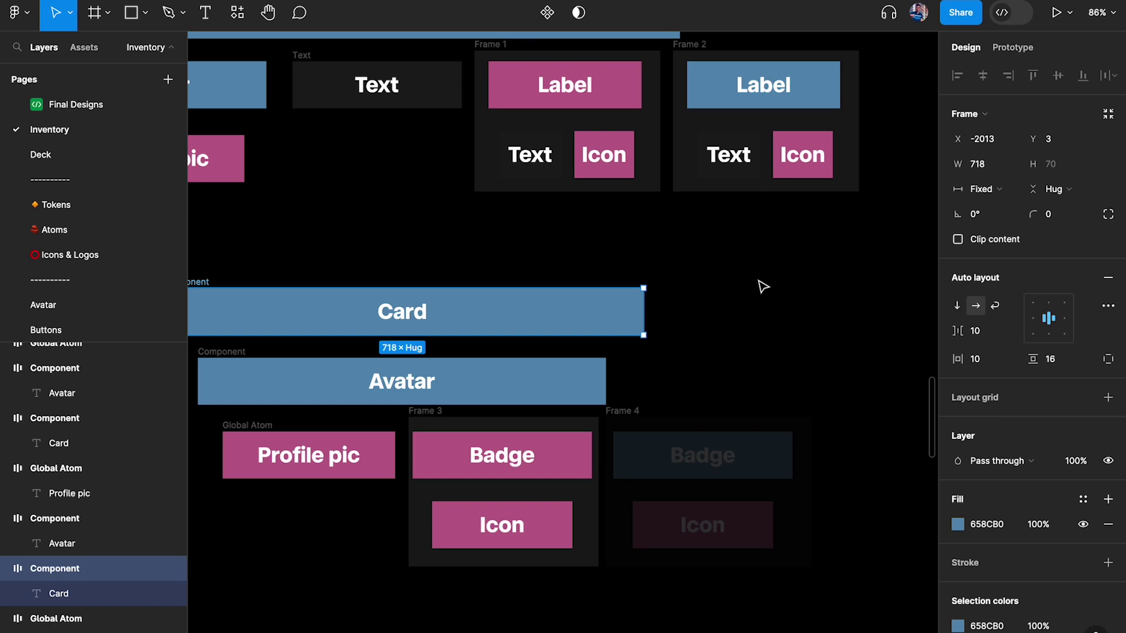
scroll(762, 287, down, 5)
scroll(763, 286, right, 12)
- Zoom out and pan until the Patterns section's Airbnb screens are centred on screen
scroll(301, 287, up, 5)
scroll(301, 287, left, 5)
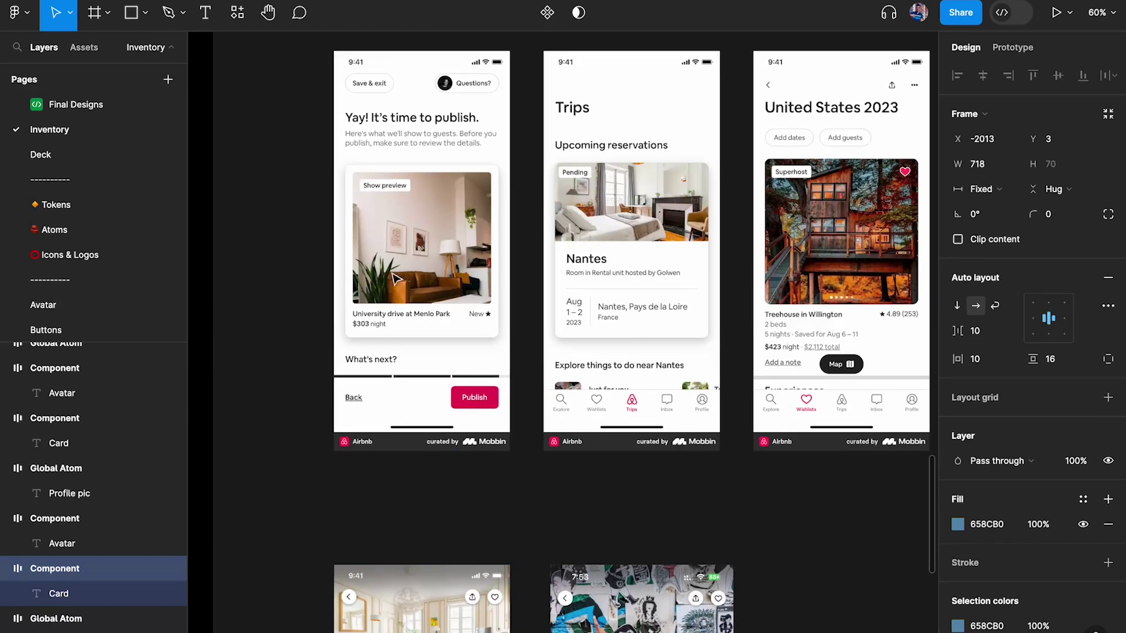
scroll(397, 279, up, 5)
scroll(381, 200, up, 2)
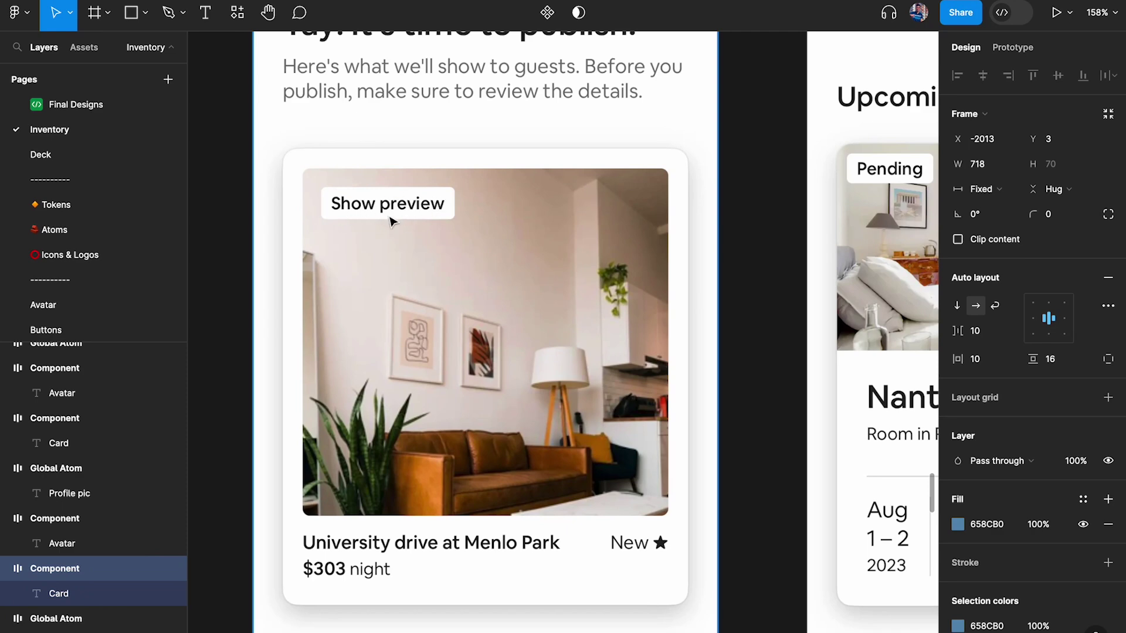
scroll(425, 217, right, 5)
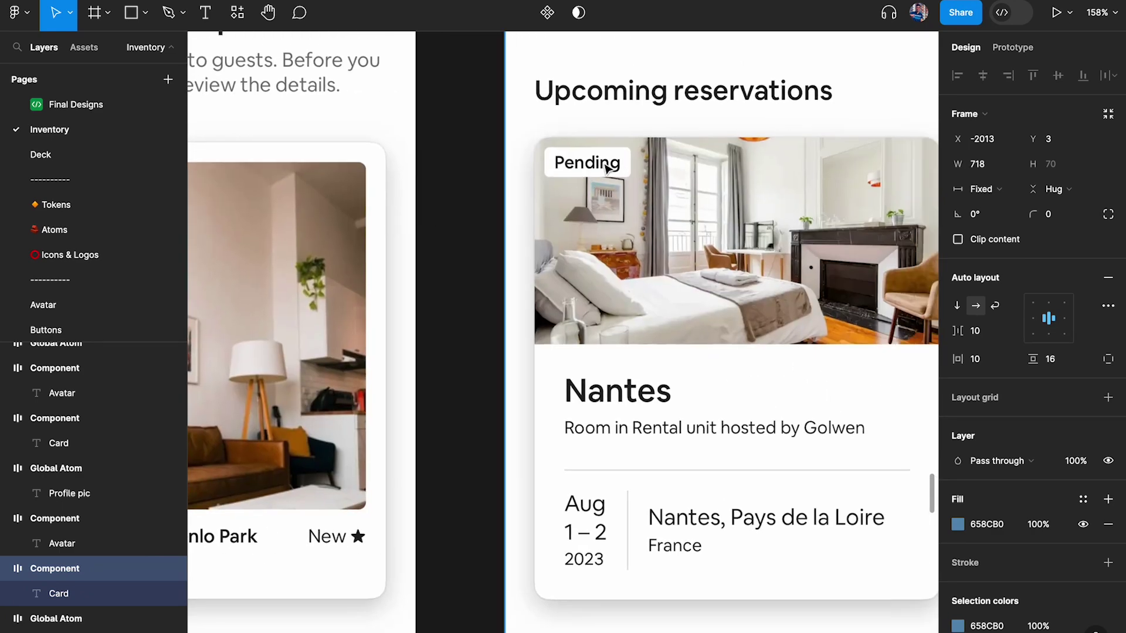
scroll(606, 169, right, 5)
scroll(609, 170, right, 4)
scroll(650, 138, down, 1)
scroll(654, 134, up, 1)
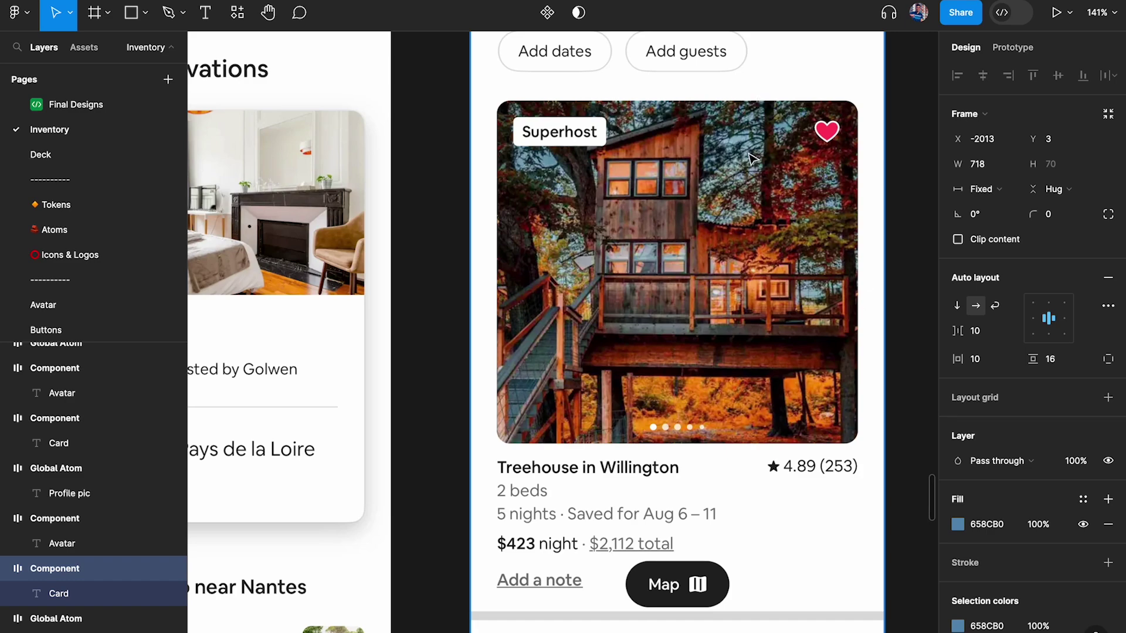
scroll(752, 214, left, 6)
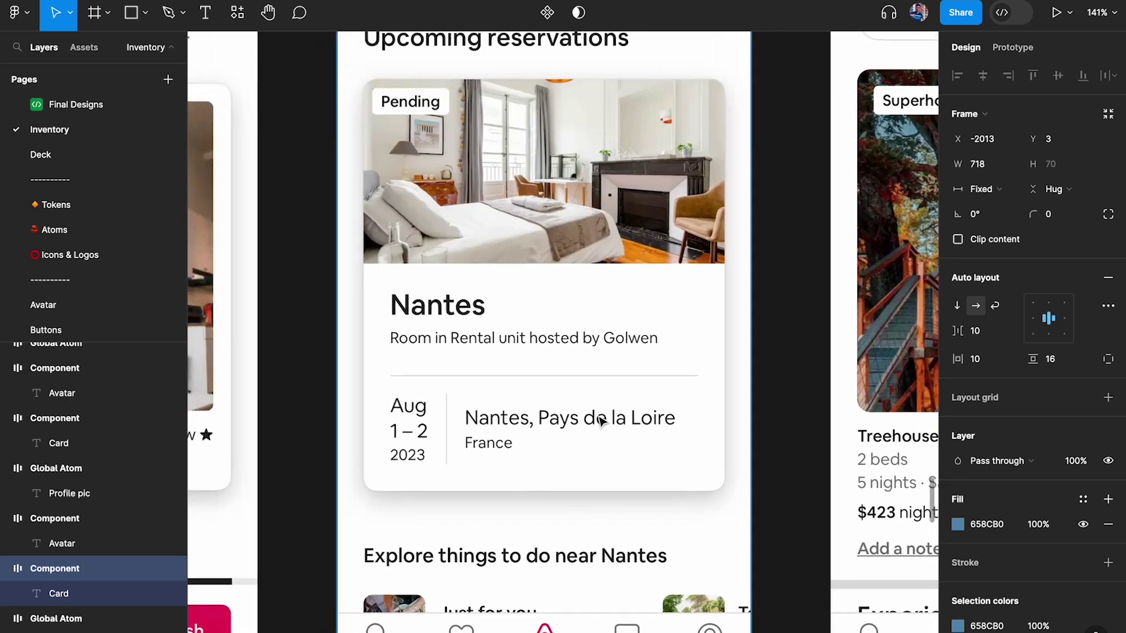
scroll(605, 176, left, 6)
scroll(605, 176, down, 2)
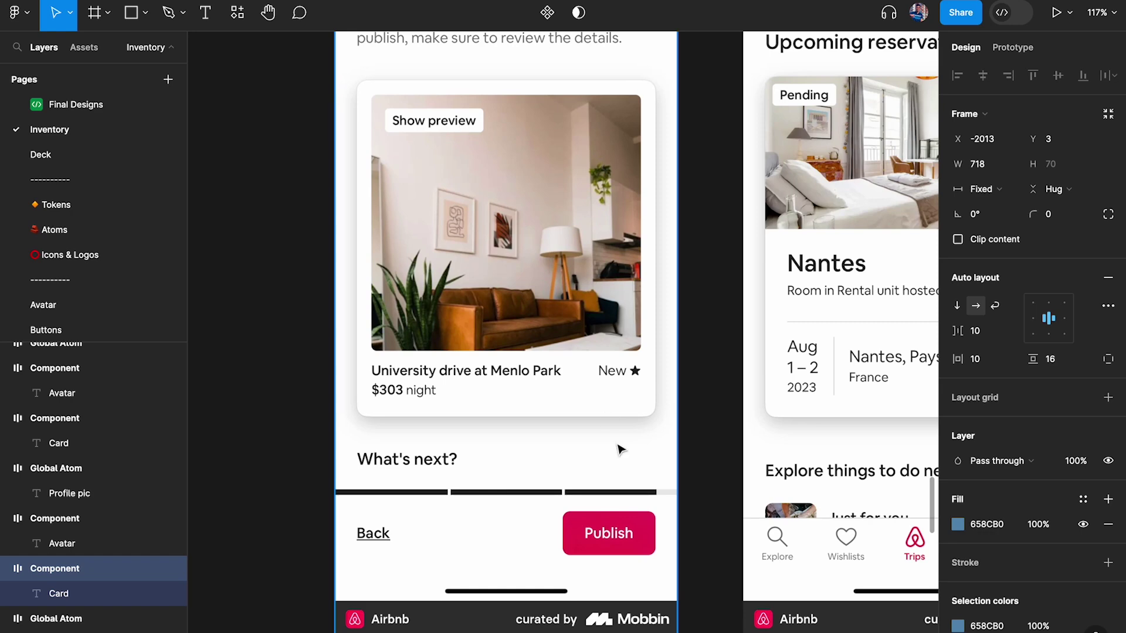
scroll(617, 445, up, 5)
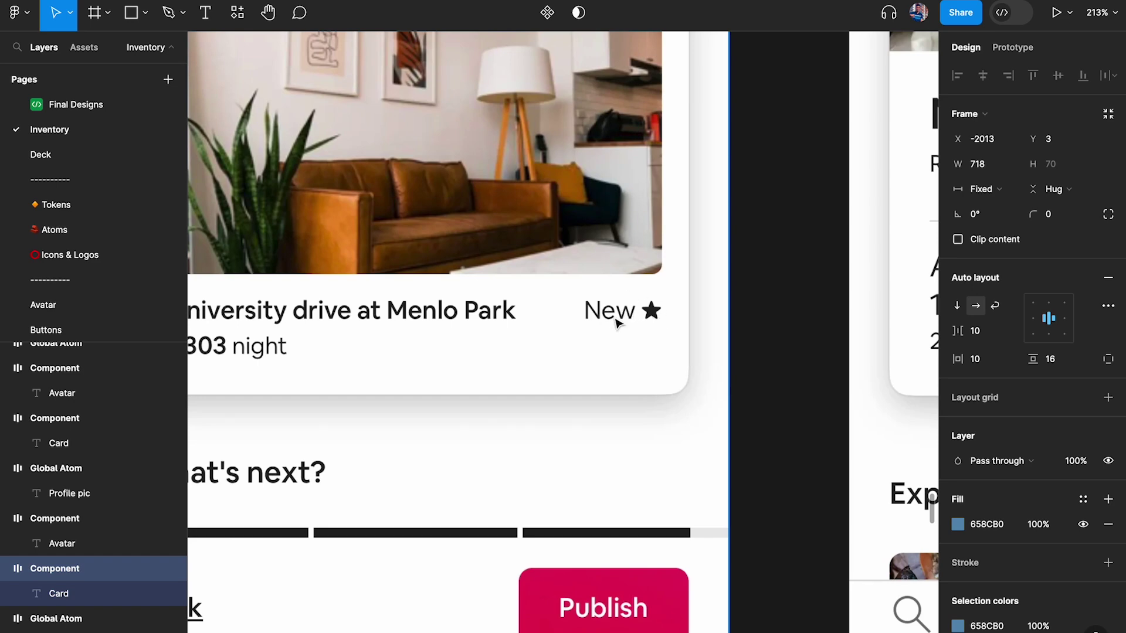
scroll(618, 323, down, 8)
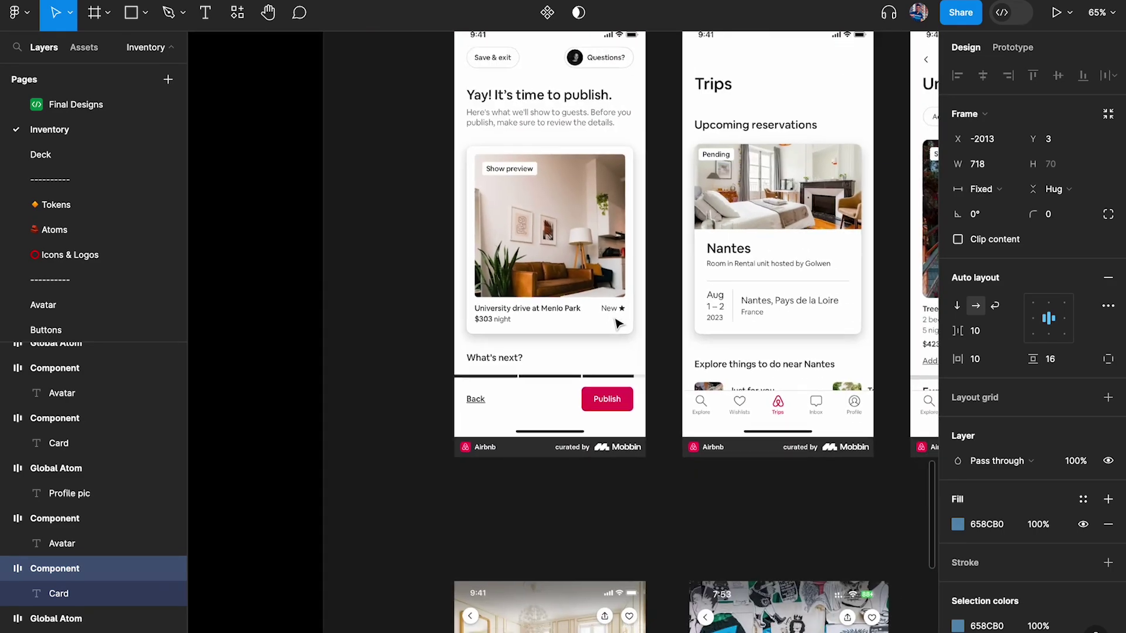
scroll(618, 323, down, 6)
scroll(534, 405, up, 4)
scroll(533, 404, down, 2)
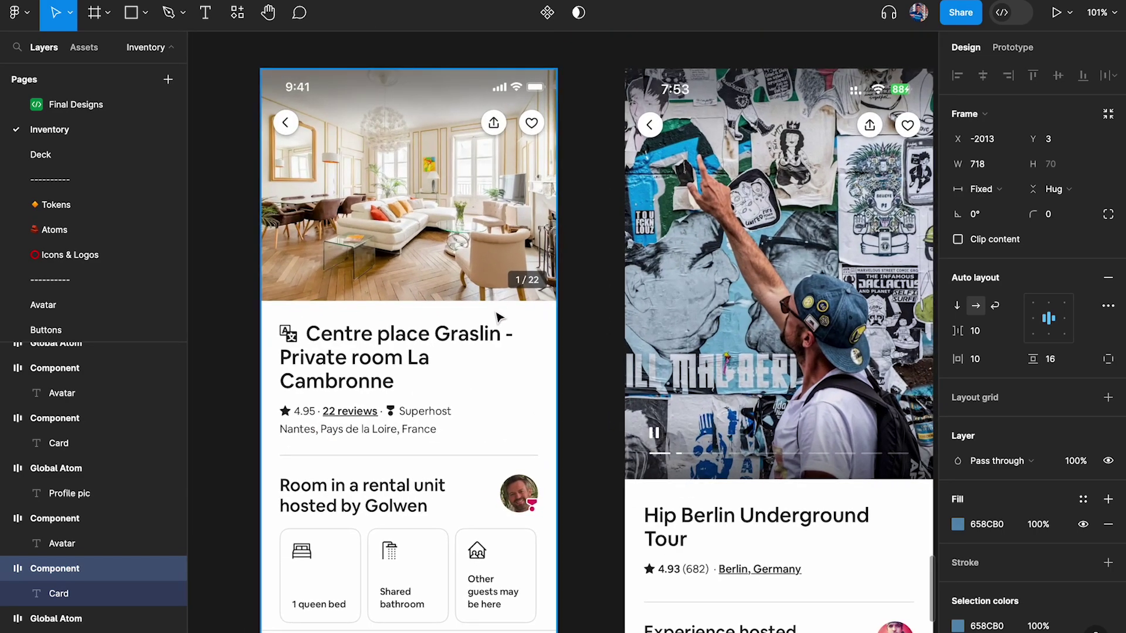
scroll(616, 410, down, 2)
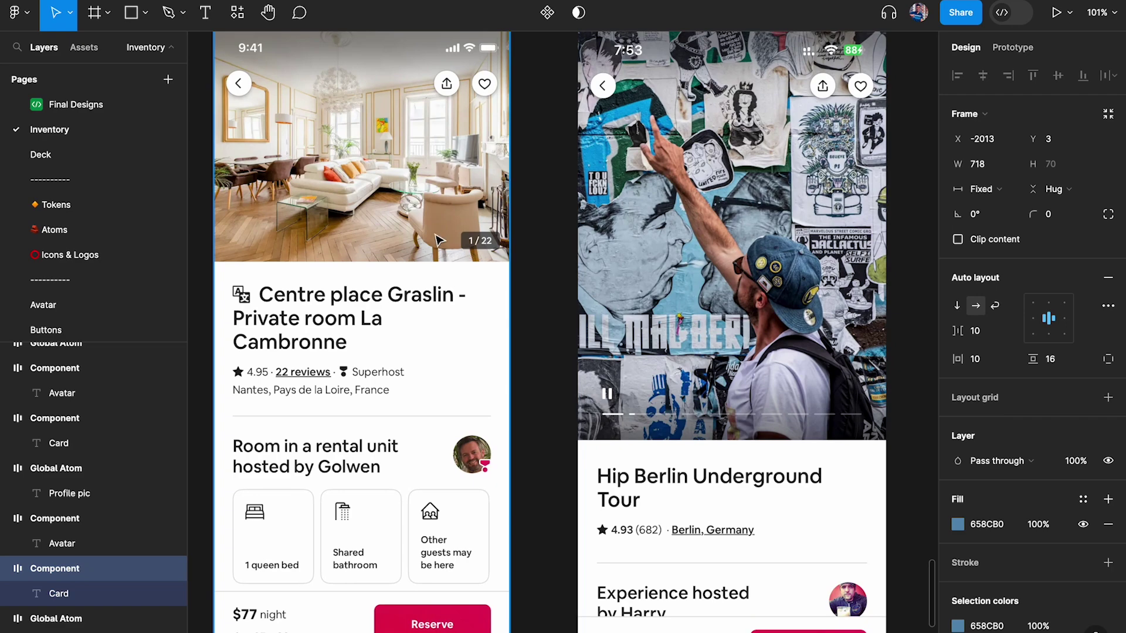
scroll(472, 255, down, 3)
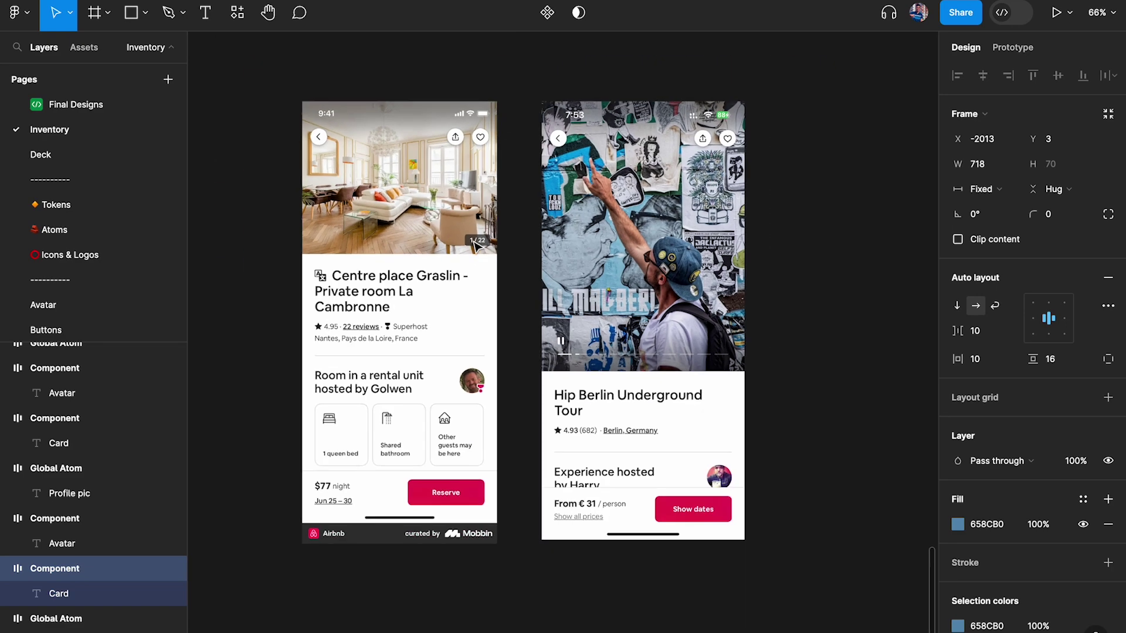
scroll(475, 252, down, 3)
scroll(477, 247, down, 3)
scroll(476, 246, down, 5)
scroll(475, 244, down, 3)
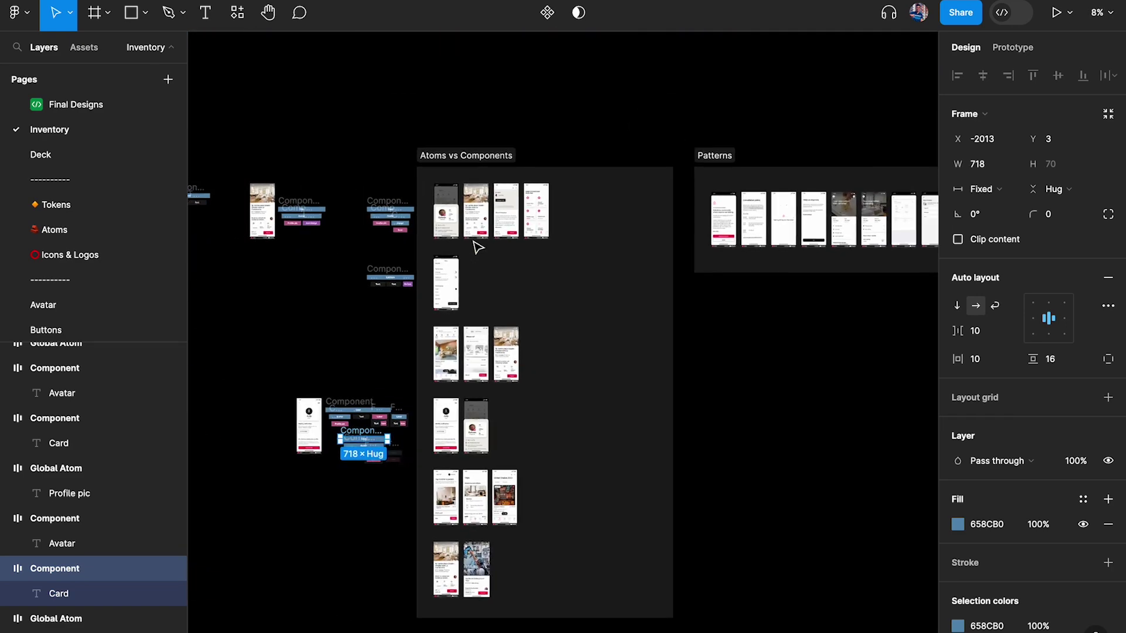
scroll(410, 222, right, 5)
scroll(364, 190, up, 3)
scroll(363, 191, up, 10)
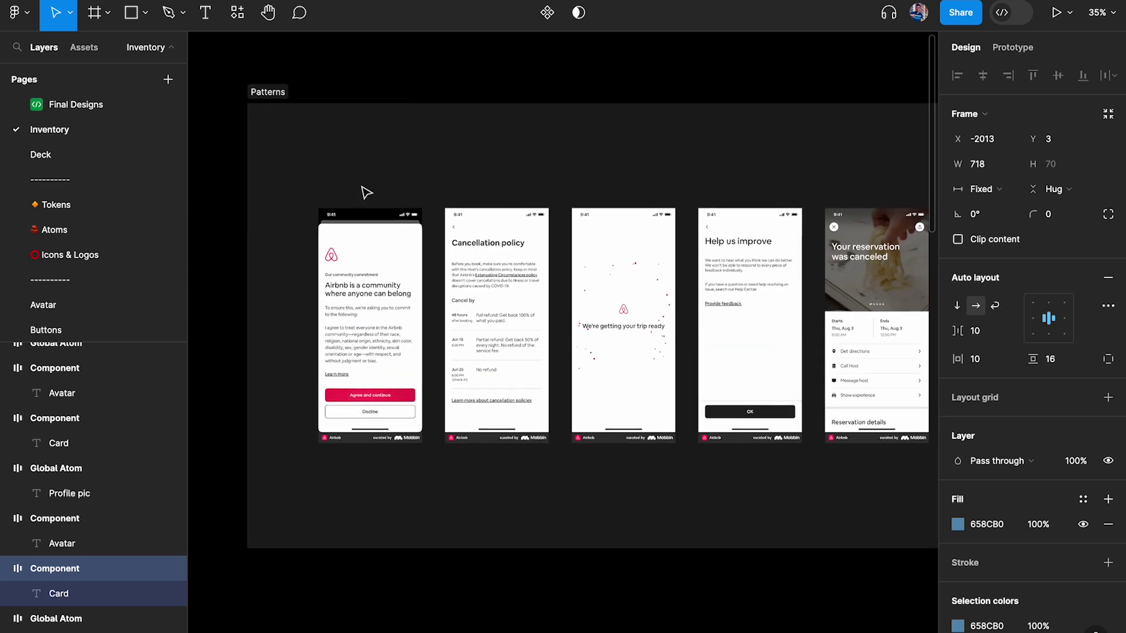
- Hide the interface panels with Ctrl+\ and pan through the Airbnb screens back to the Patterns section
key(ctrl+backslash)
scroll(363, 191, up, 2)
scroll(364, 191, down, 2)
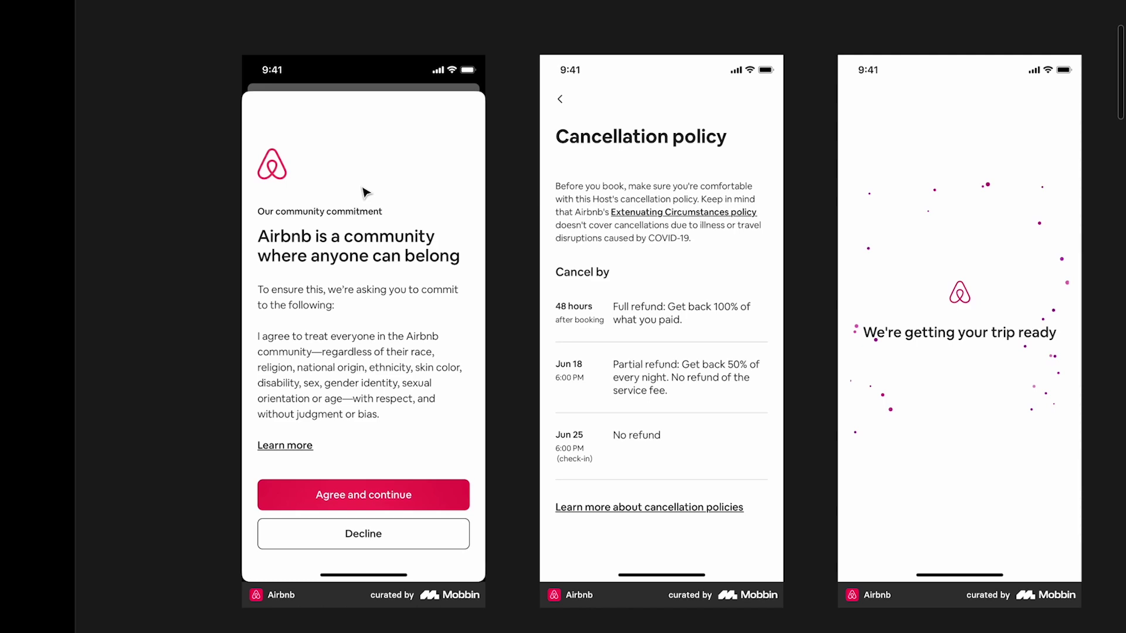
scroll(363, 193, down, 6)
scroll(364, 192, left, 12)
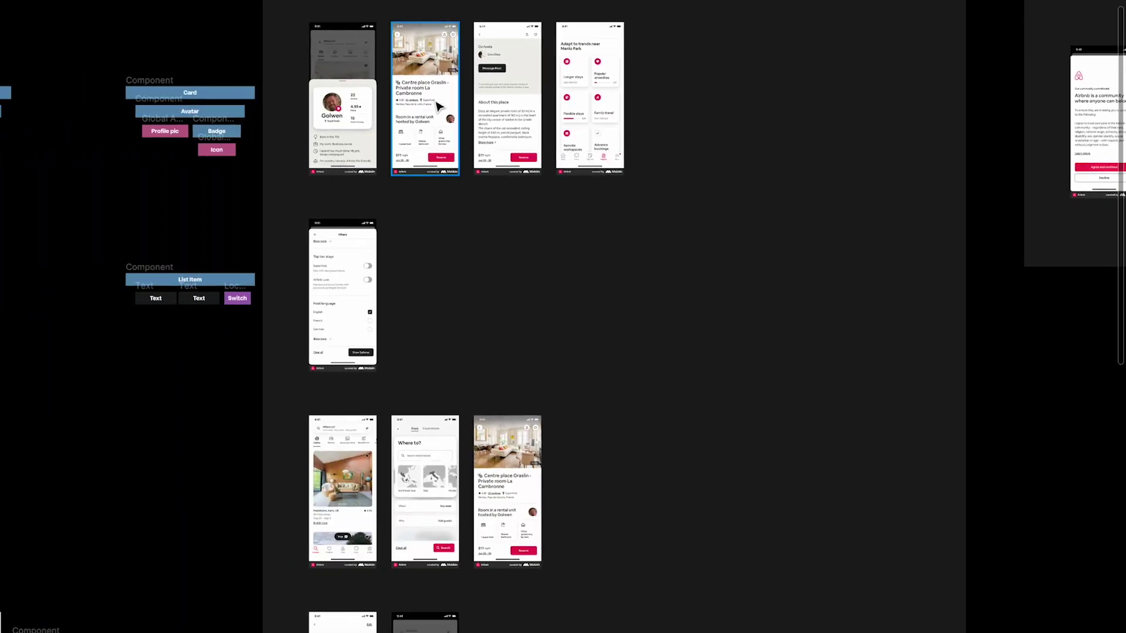
scroll(438, 106, up, 4)
scroll(435, 103, up, 6)
scroll(353, 180, down, 3)
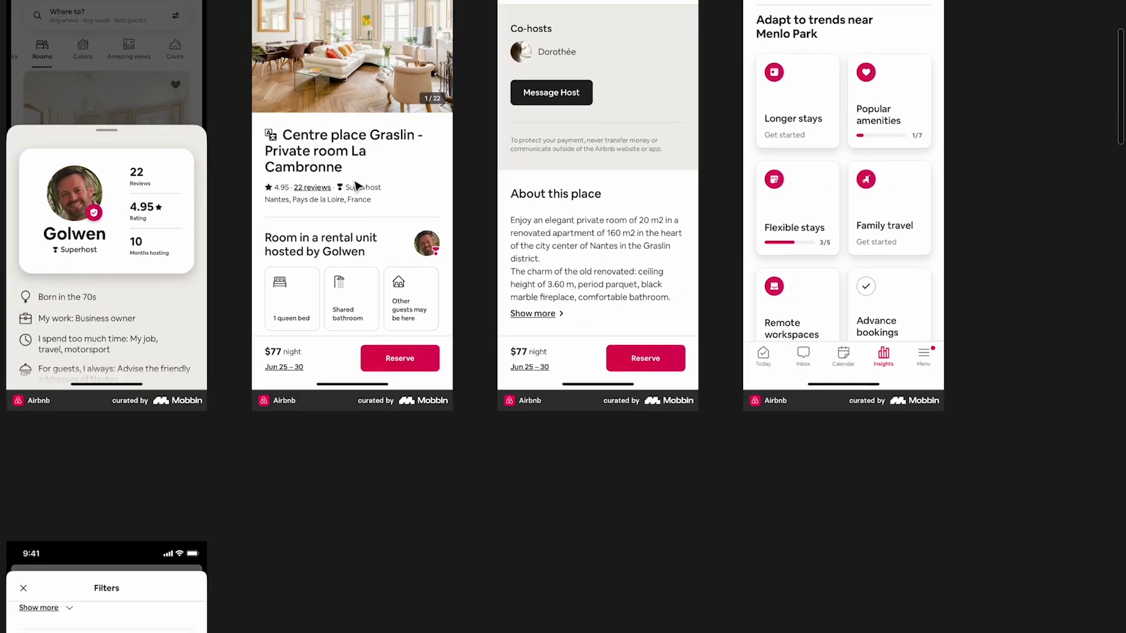
scroll(353, 188, up, 2)
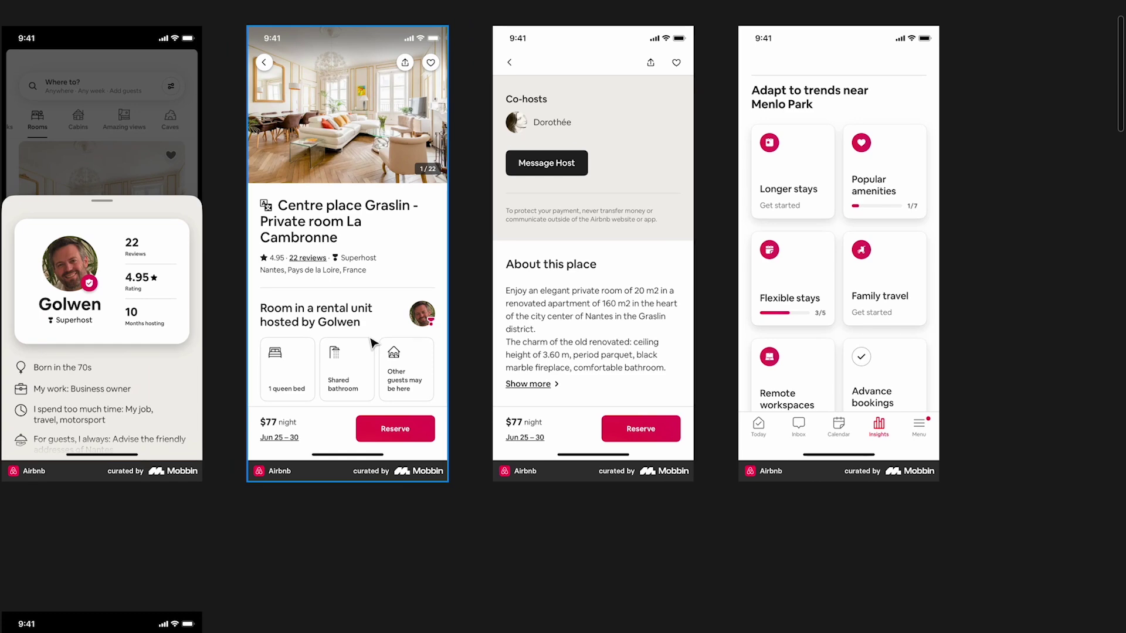
scroll(372, 340, down, 5)
scroll(610, 315, up, 5)
scroll(394, 352, up, 2)
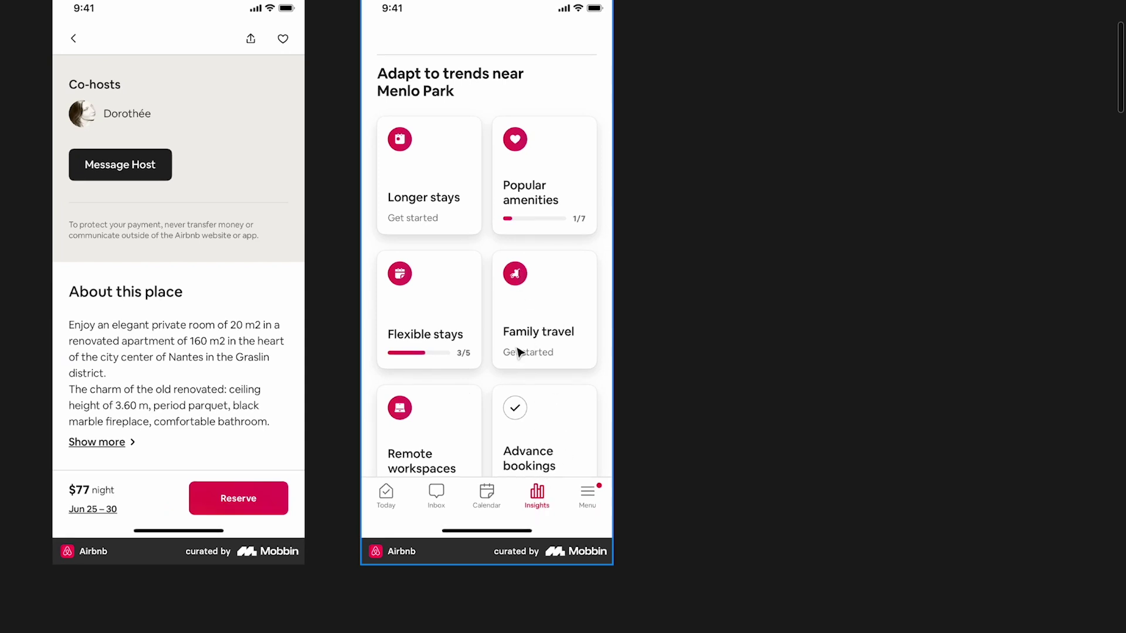
scroll(520, 353, down, 5)
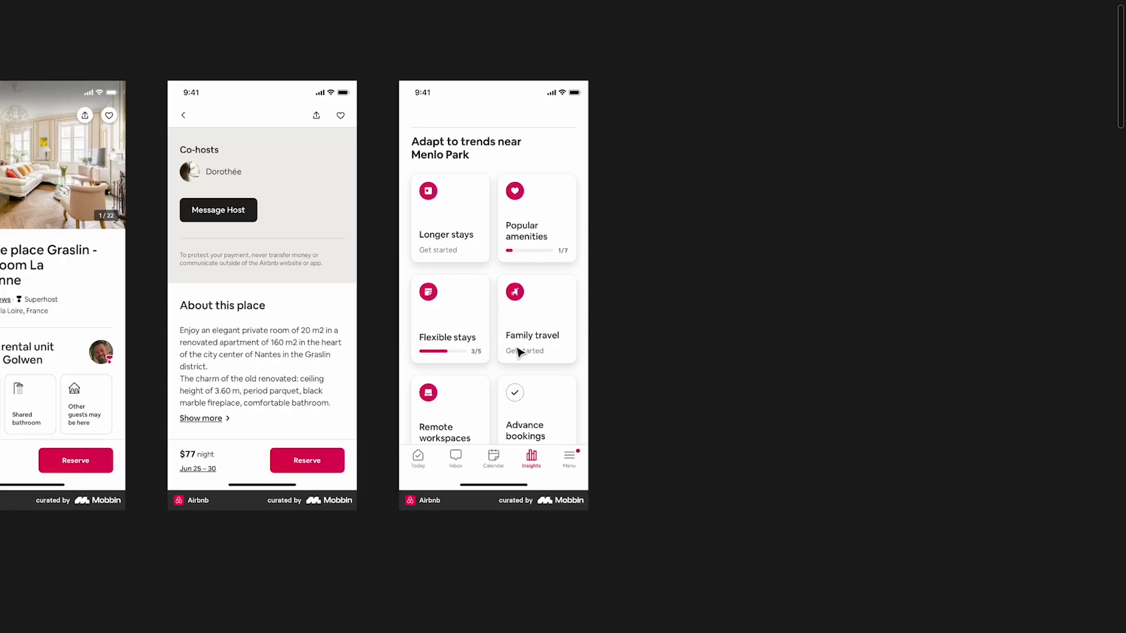
scroll(520, 353, down, 5)
scroll(520, 353, right, 7)
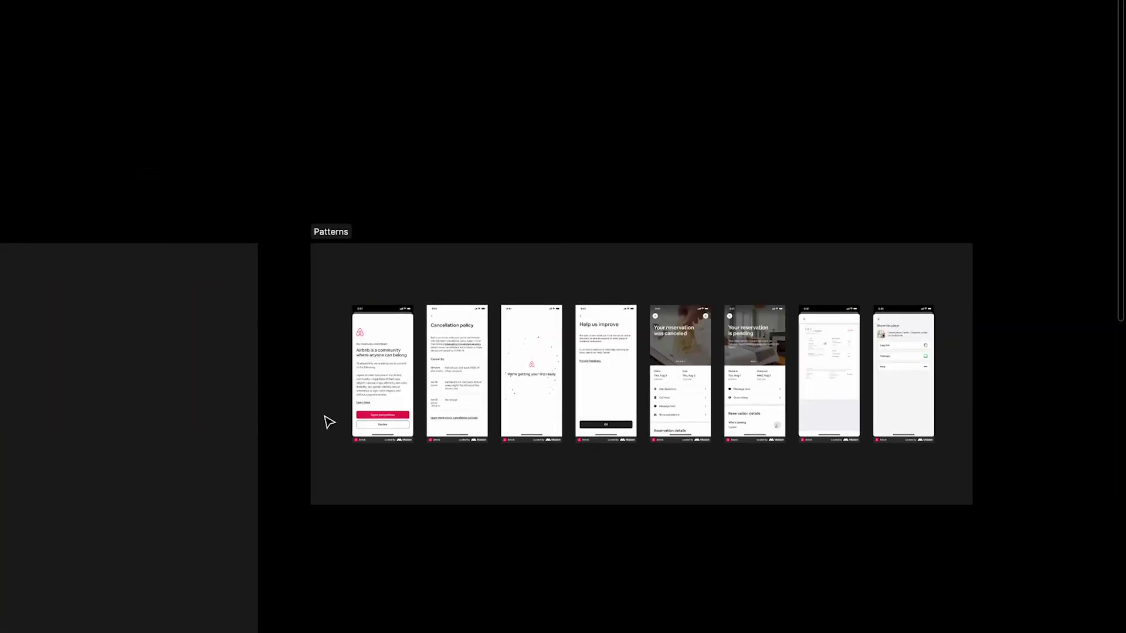
- Zoom across the Cancellation policy and Help us improve mockups and select the 'We're getting your trip ready' frame
scroll(327, 423, up, 10)
scroll(430, 126, down, 3)
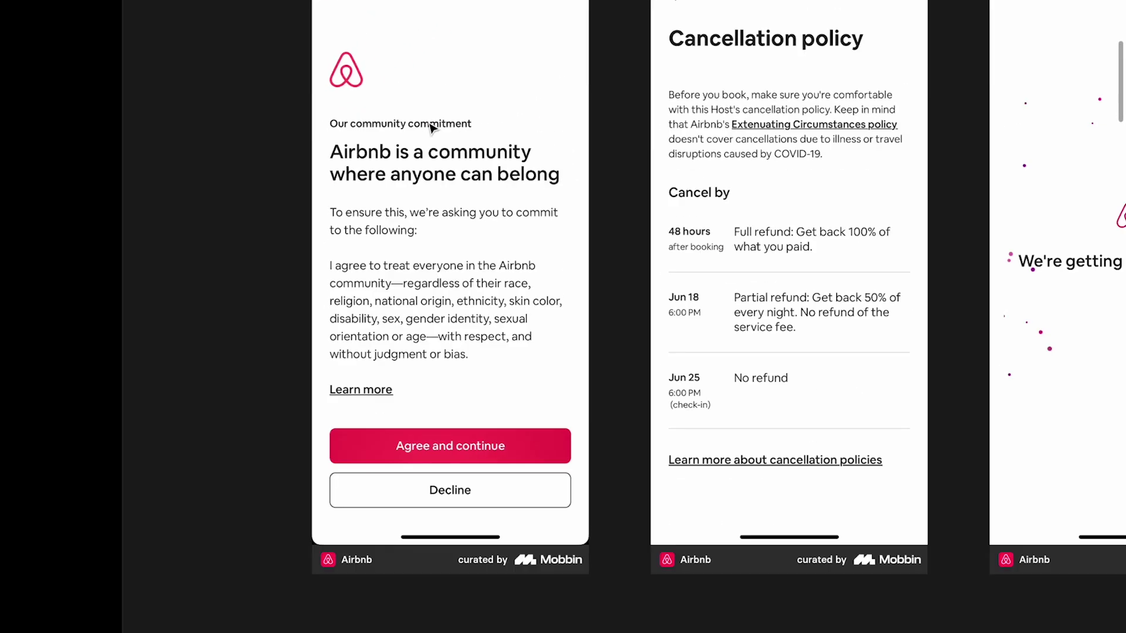
scroll(481, 271, up, 1)
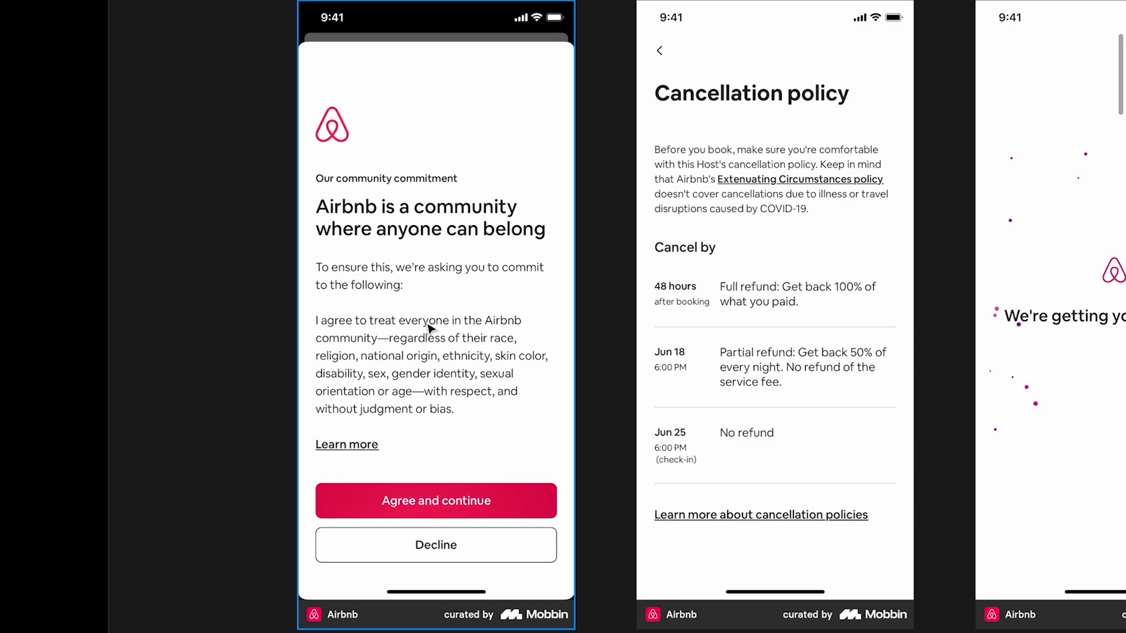
scroll(431, 329, right, 2)
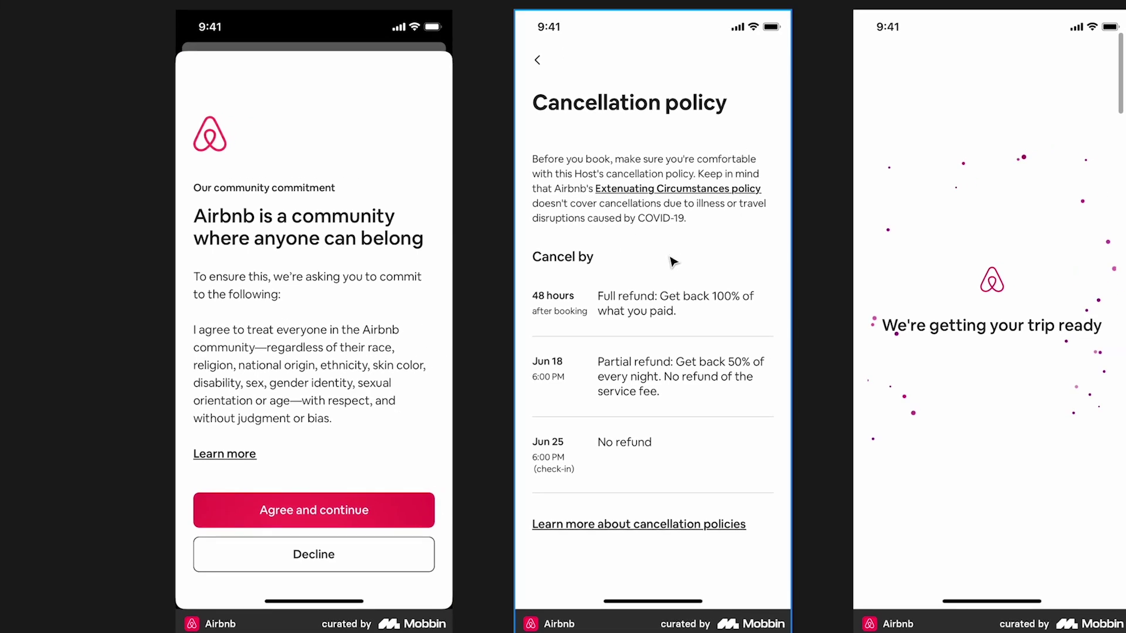
scroll(673, 263, right, 1)
scroll(673, 262, up, 1)
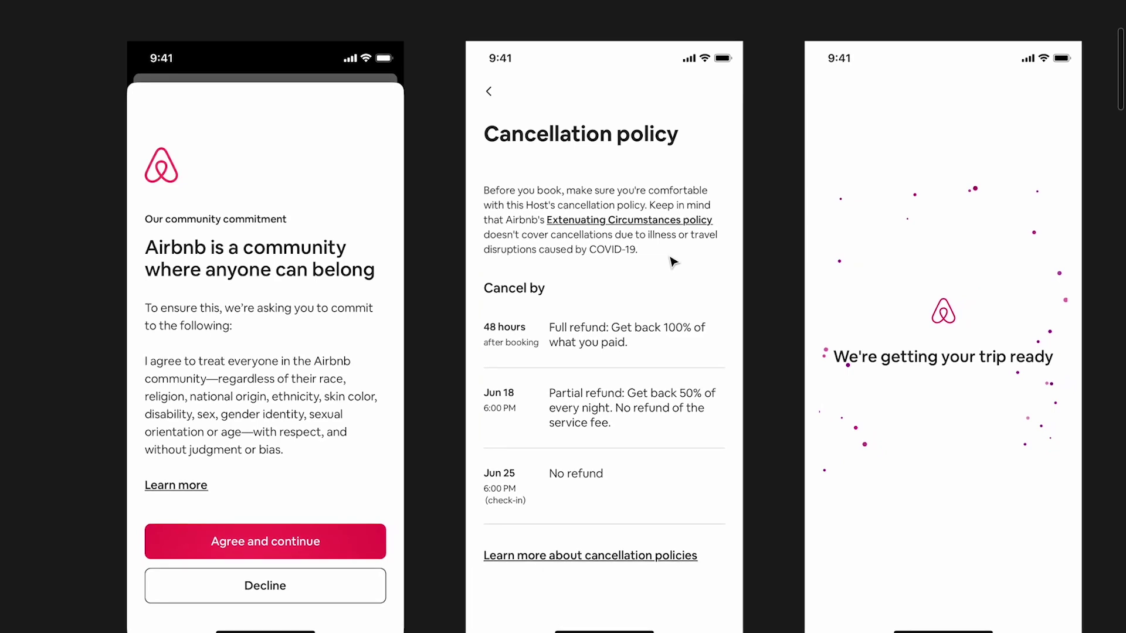
scroll(619, 274, up, 3)
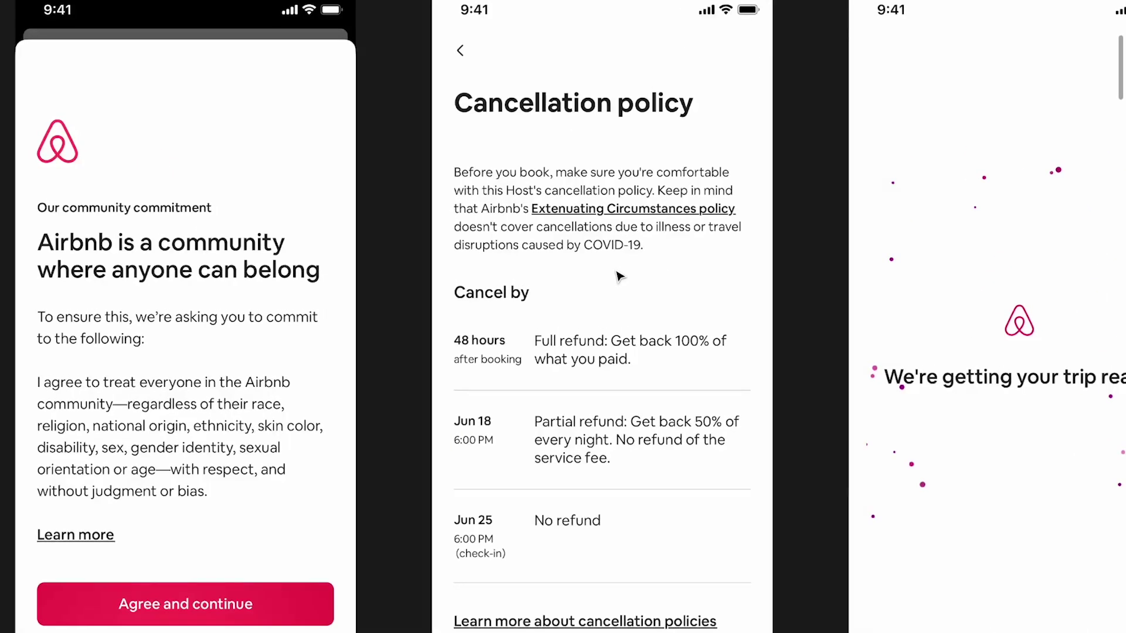
scroll(618, 276, down, 2)
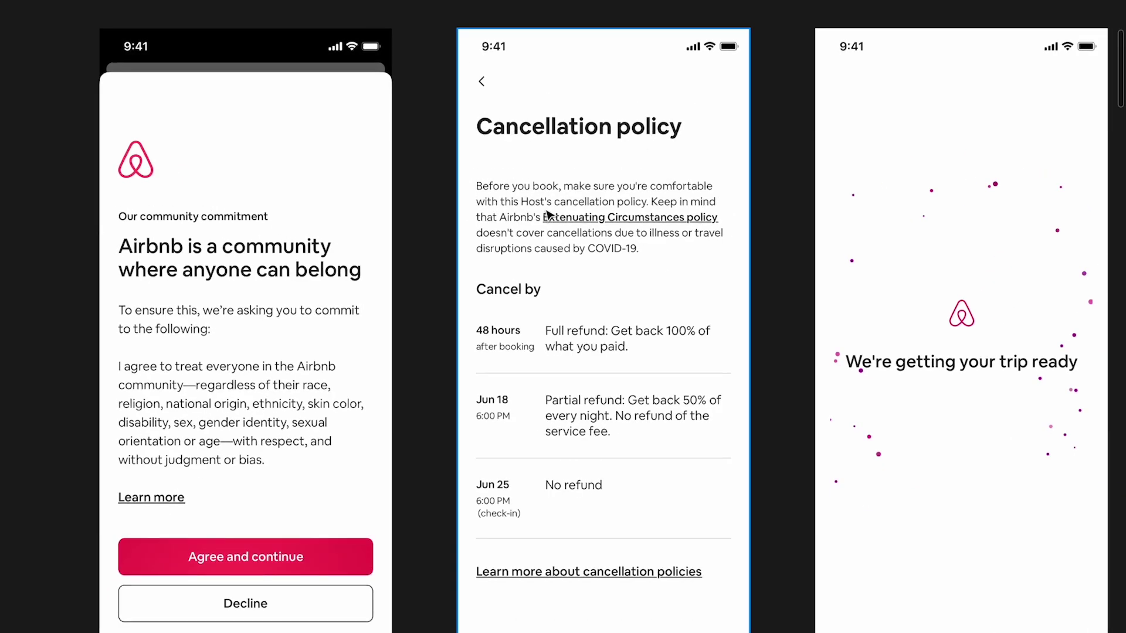
scroll(607, 252, down, 1)
scroll(606, 252, up, 2)
scroll(606, 252, down, 1)
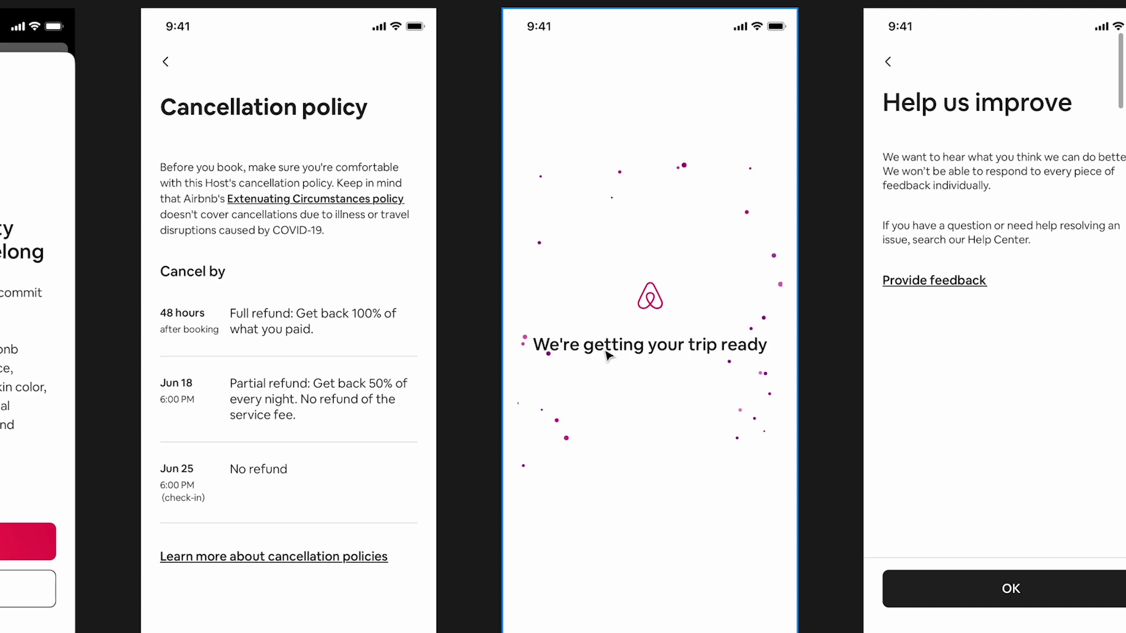
scroll(744, 356, right, 4)
scroll(744, 357, up, 1)
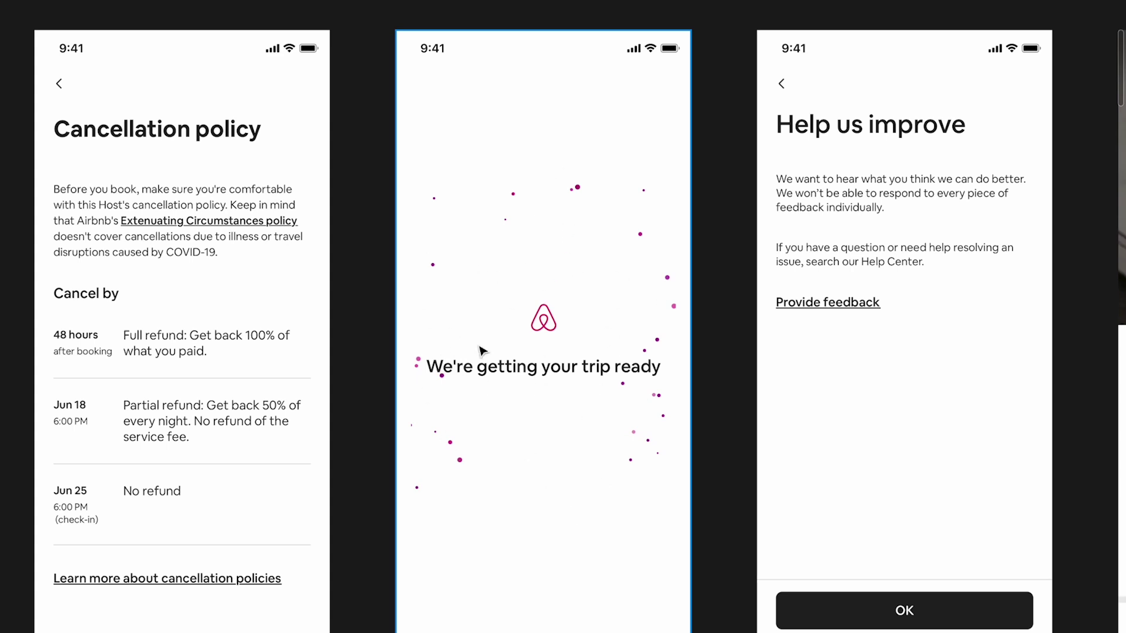
click(524, 360)
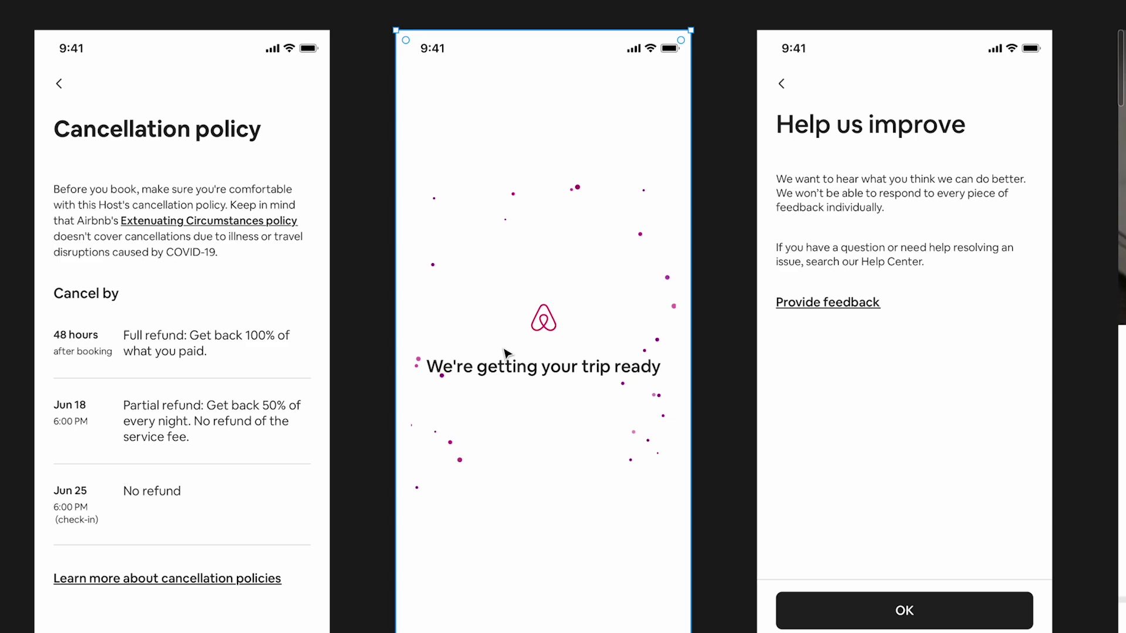
scroll(504, 350, right, 6)
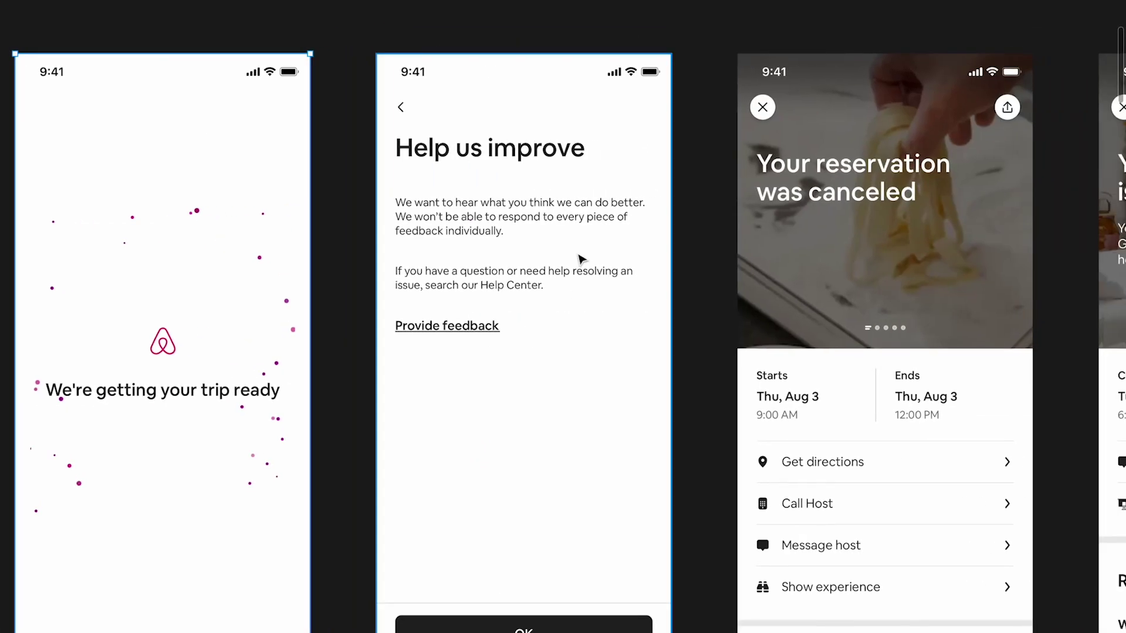
scroll(449, 256, up, 3)
scroll(460, 268, down, 3)
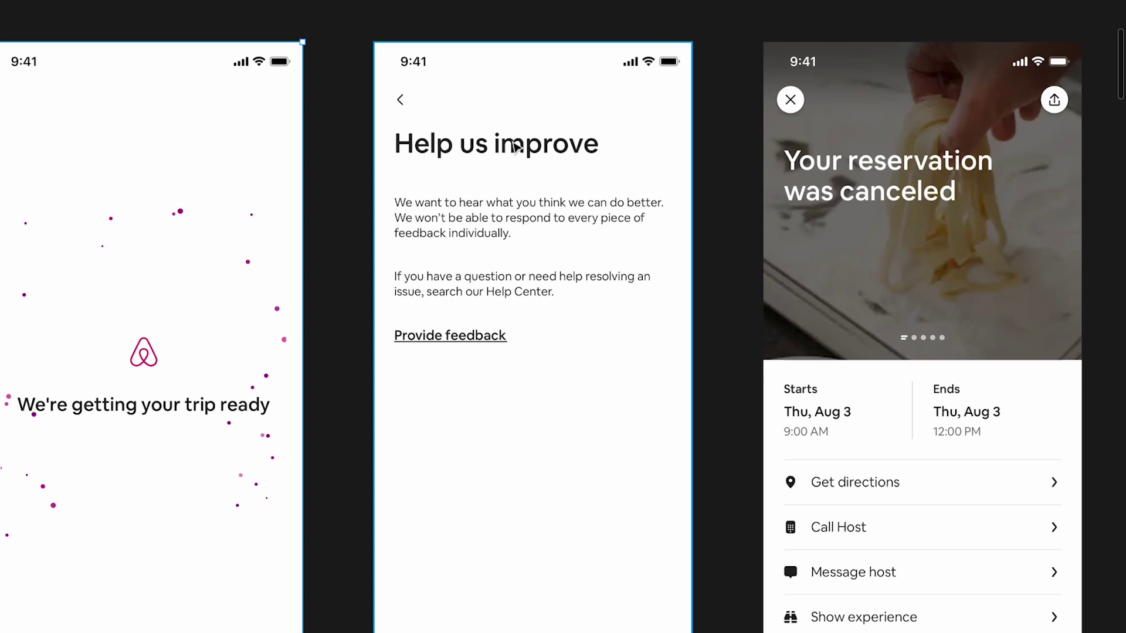
scroll(569, 276, right, 10)
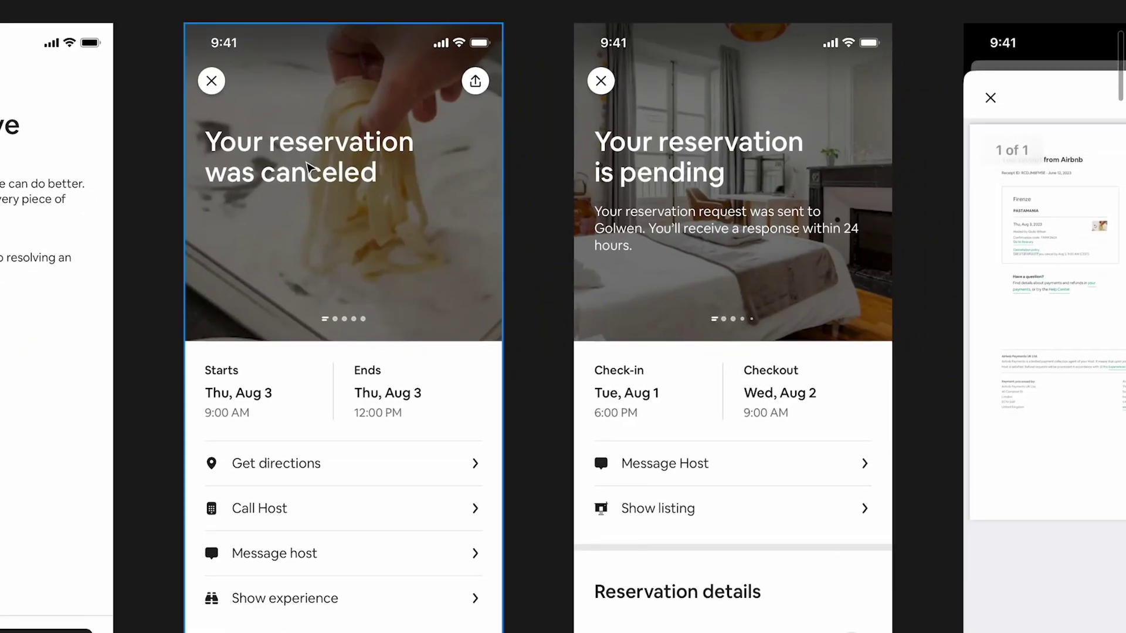
scroll(585, 171, down, 3)
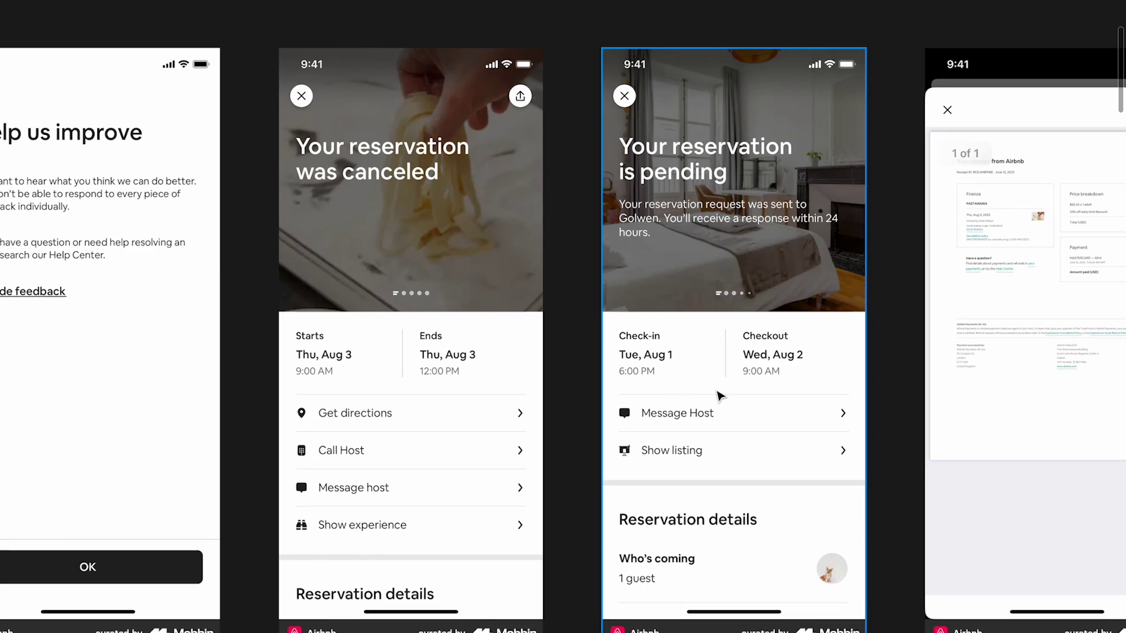
scroll(691, 385, up, 5)
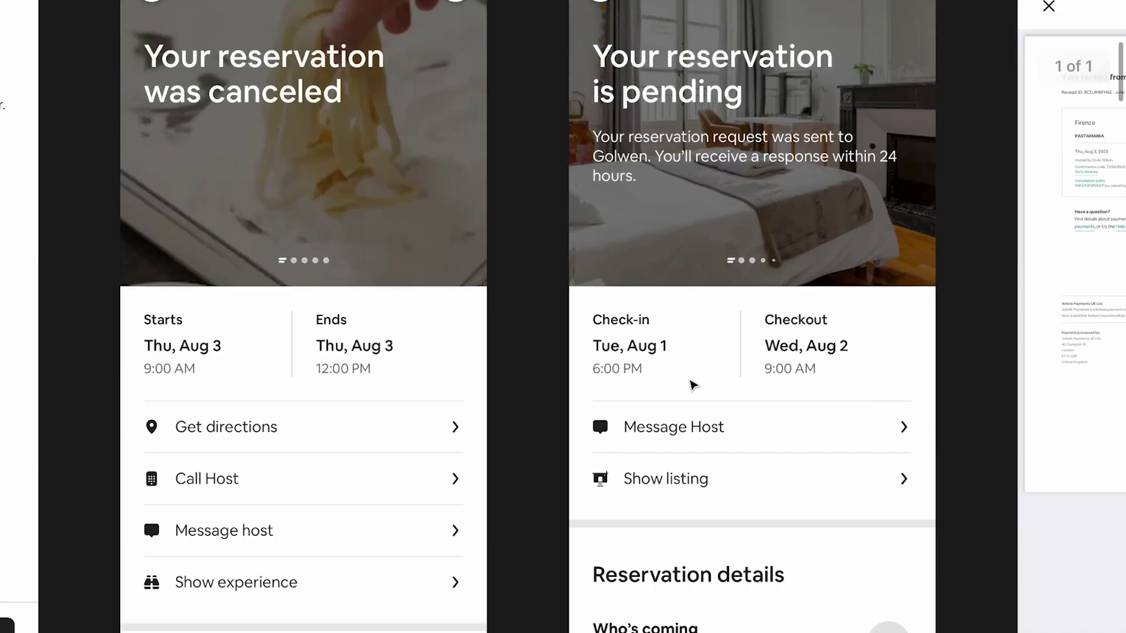
scroll(692, 385, down, 3)
scroll(691, 384, left, 1)
click(469, 286)
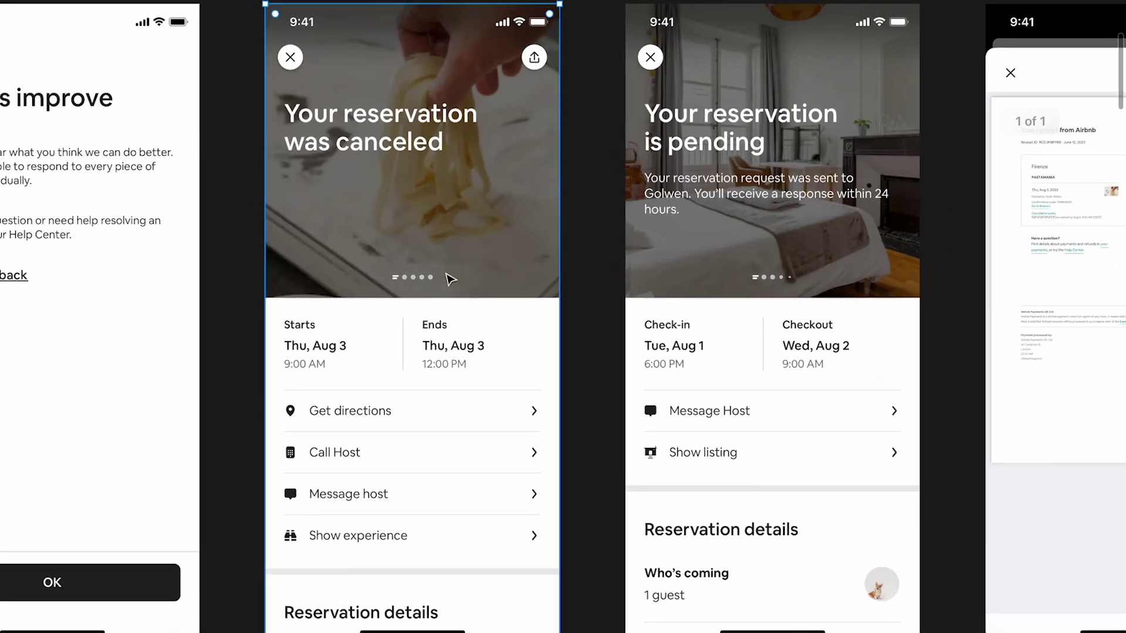
scroll(395, 410, up, 3)
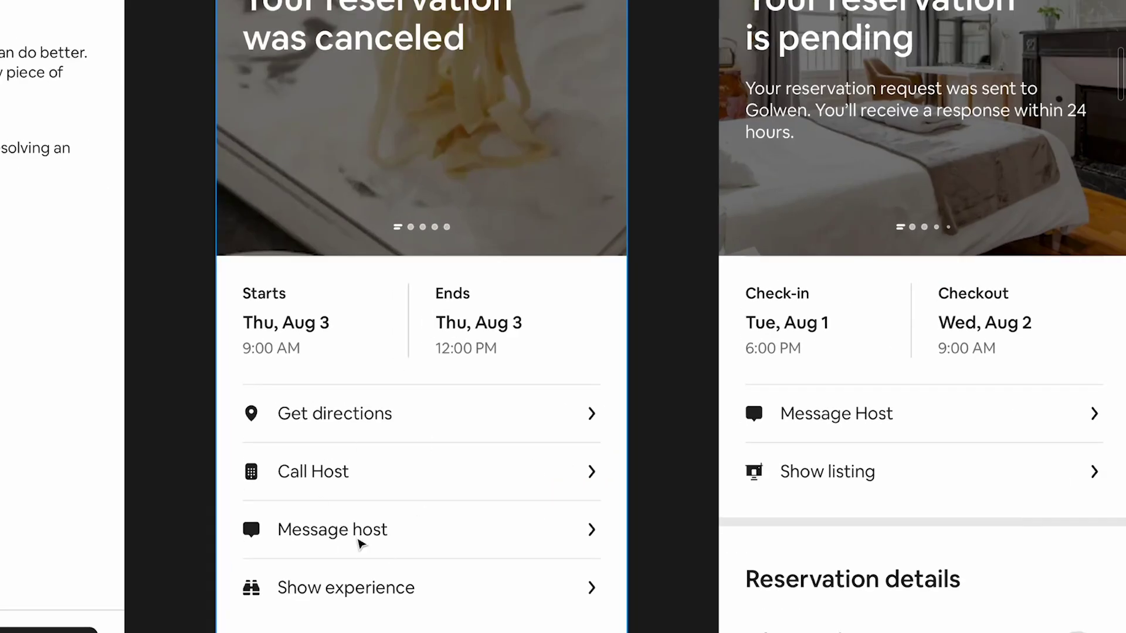
scroll(328, 536, down, 2)
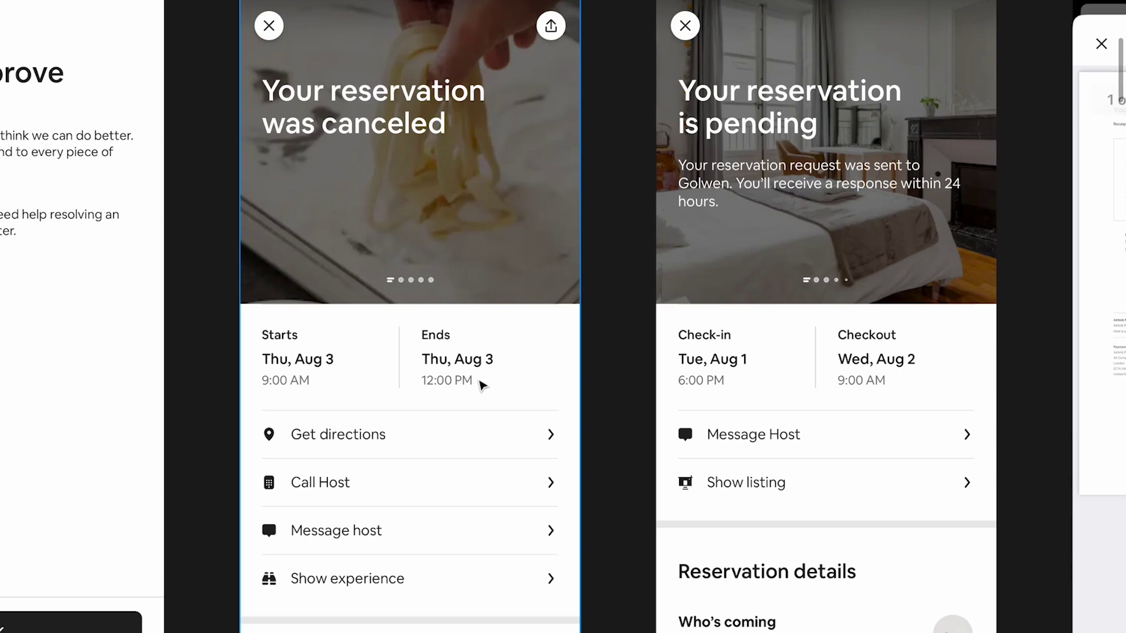
scroll(480, 385, down, 1)
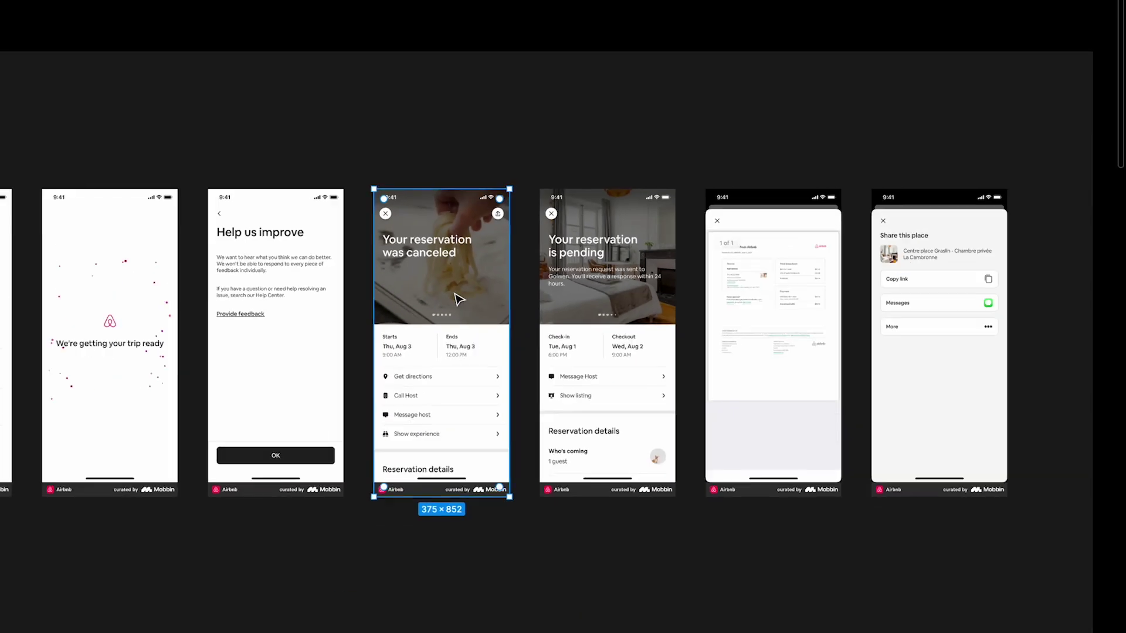
- Duplicate the canceled and pending screens below the Patterns section
scroll(459, 300, down, 5)
shift+click(541, 288)
drag(541, 287, 540, 583)
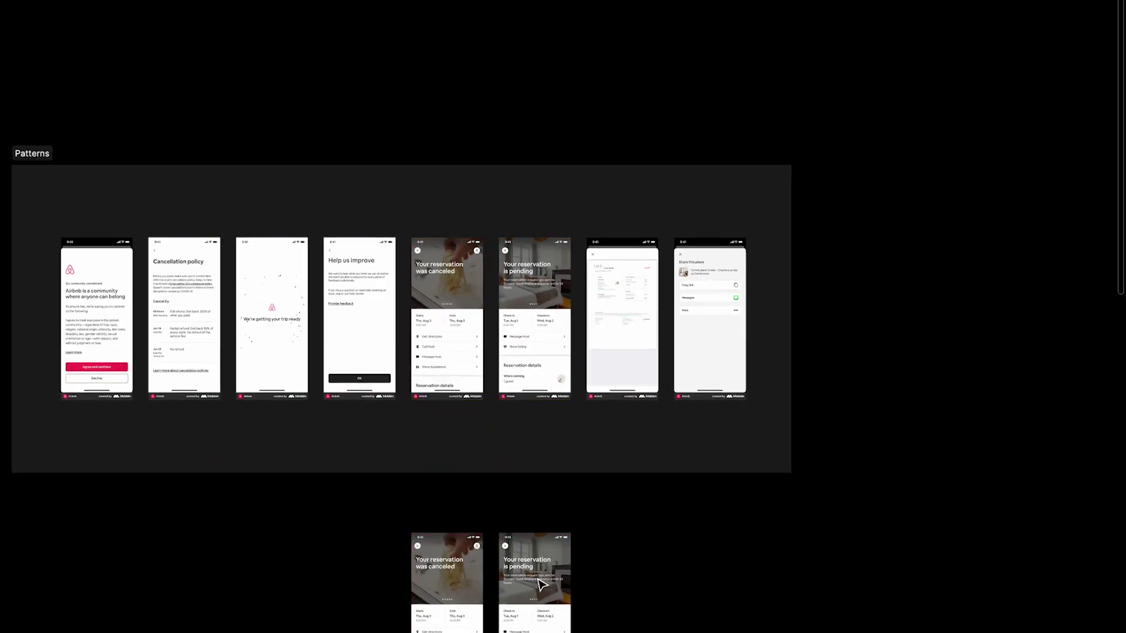
scroll(541, 580, down, 2)
- Turn both screen copies into components and combine them as variants
click(459, 504)
scroll(459, 505, up, 5)
key(super+backslash)
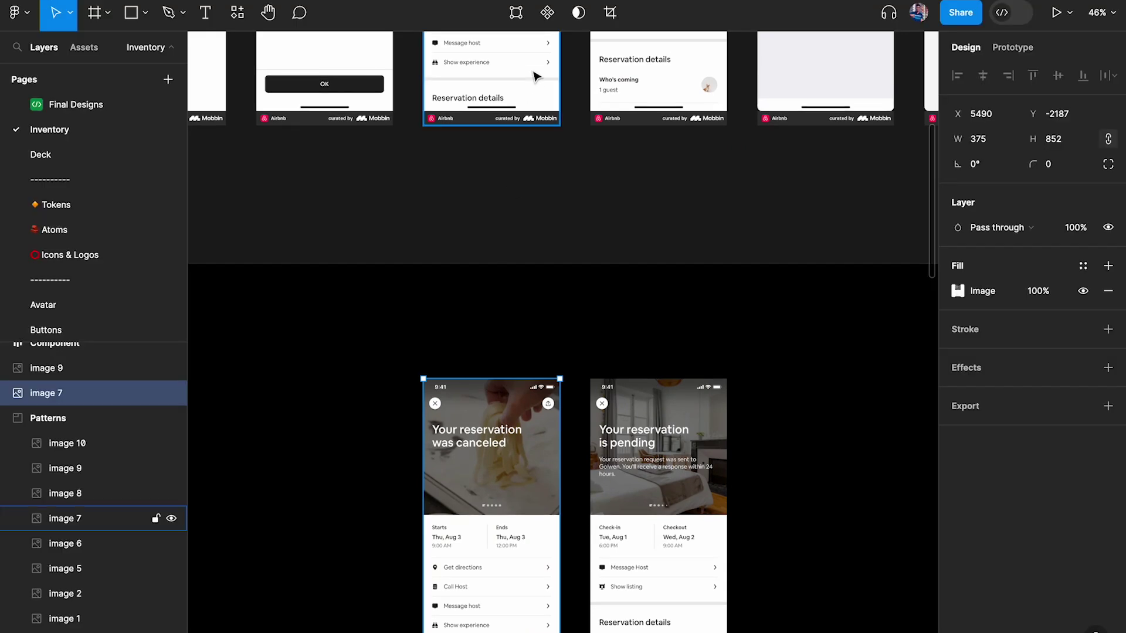
key(ctrl+alt+k)
click(612, 399)
key(ctrl+alt+k)
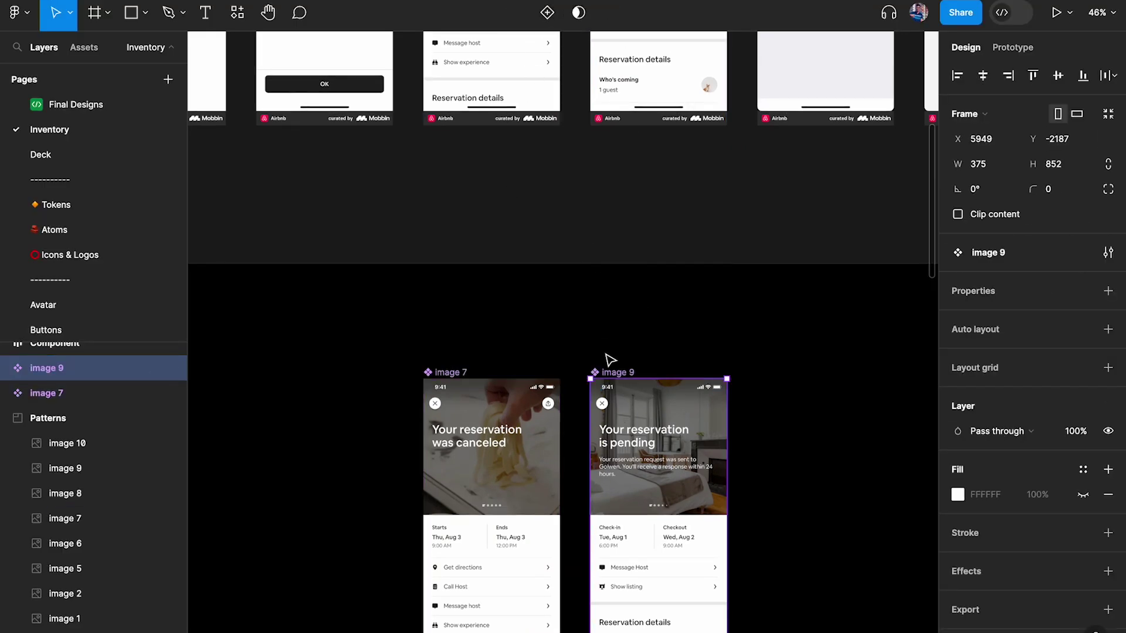
shift+click(466, 371)
click(1054, 317)
- Rename the new component set to 'Status Screens'
scroll(678, 368, down, 2)
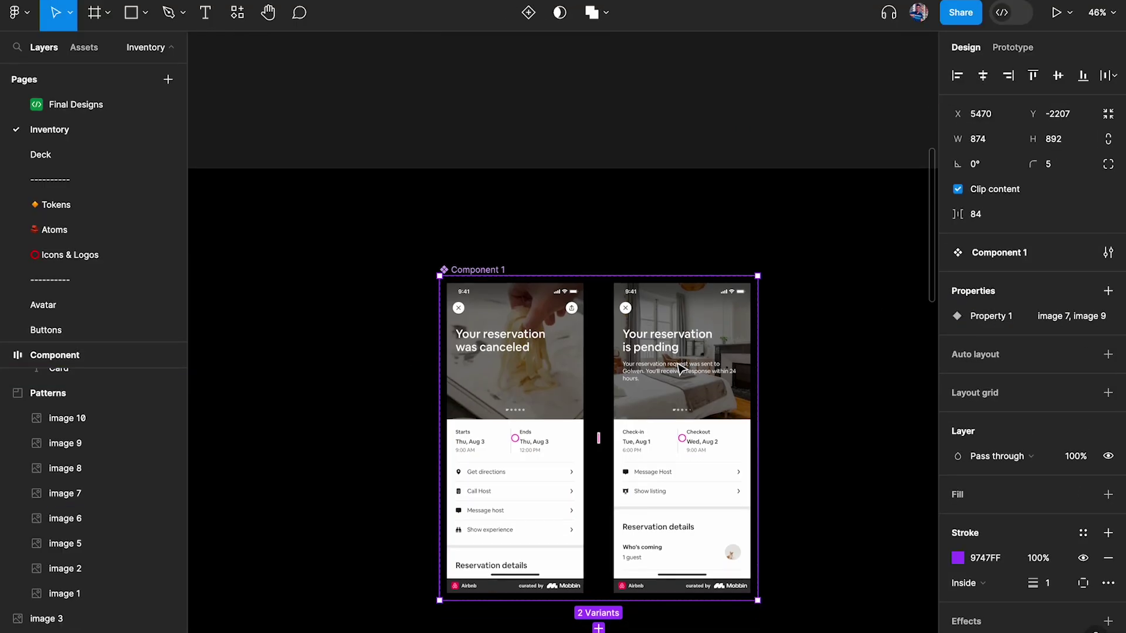
double_click(494, 269)
text(St)
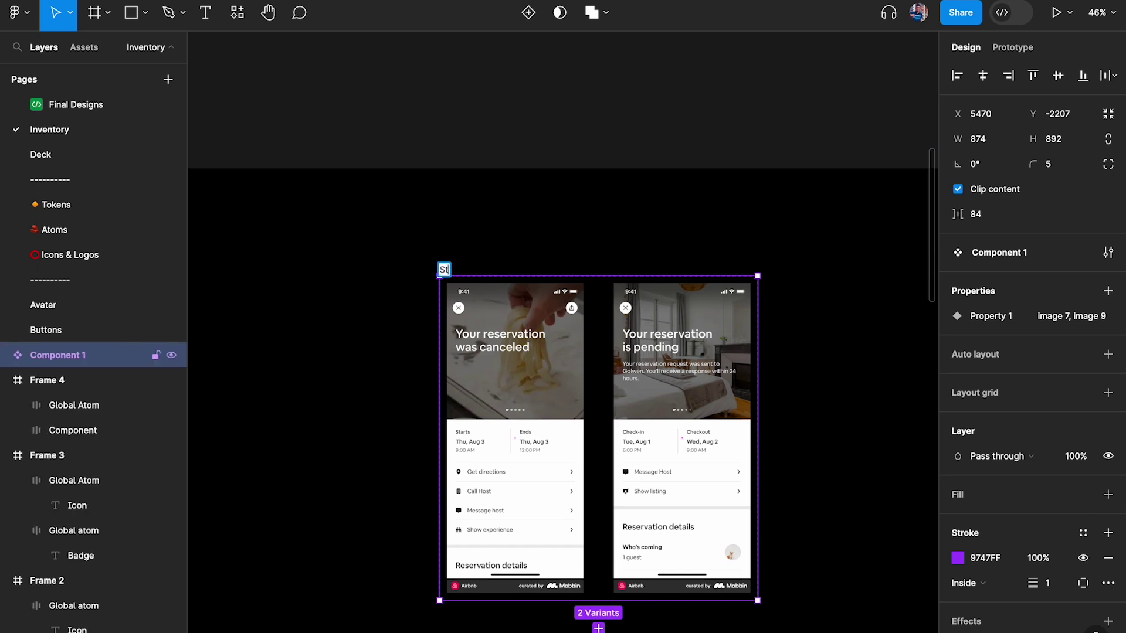
text(atus Screens)
key(Return)
- Set the variants' Property 1 values to 'Cancelled' and 'Pending'
click(492, 353)
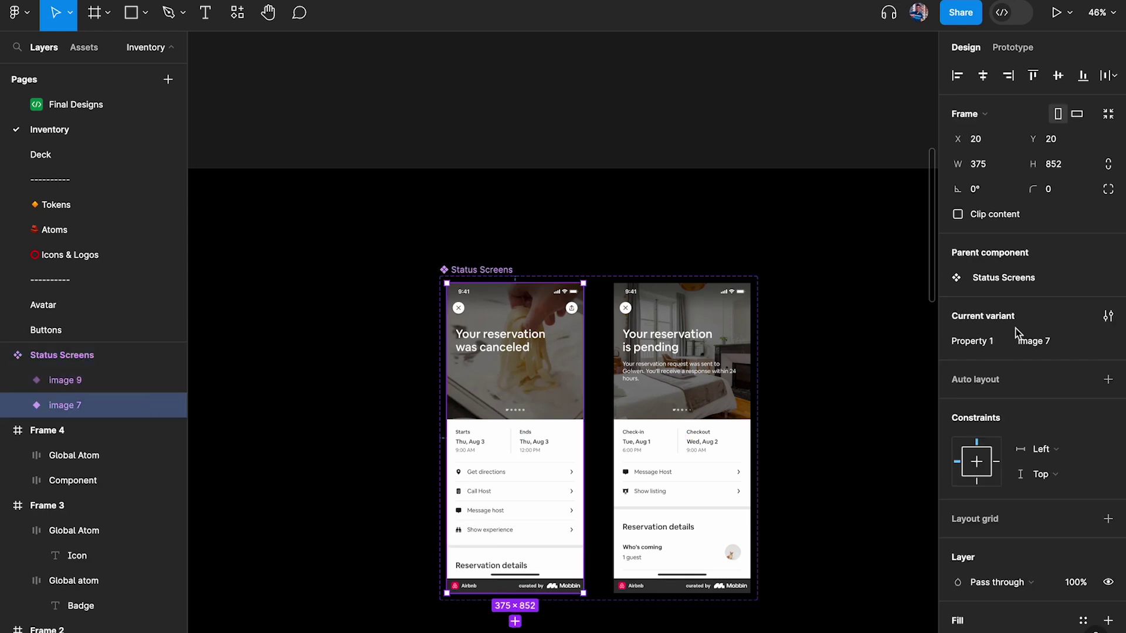
click(1046, 347)
text(Cancelled)
key(Return)
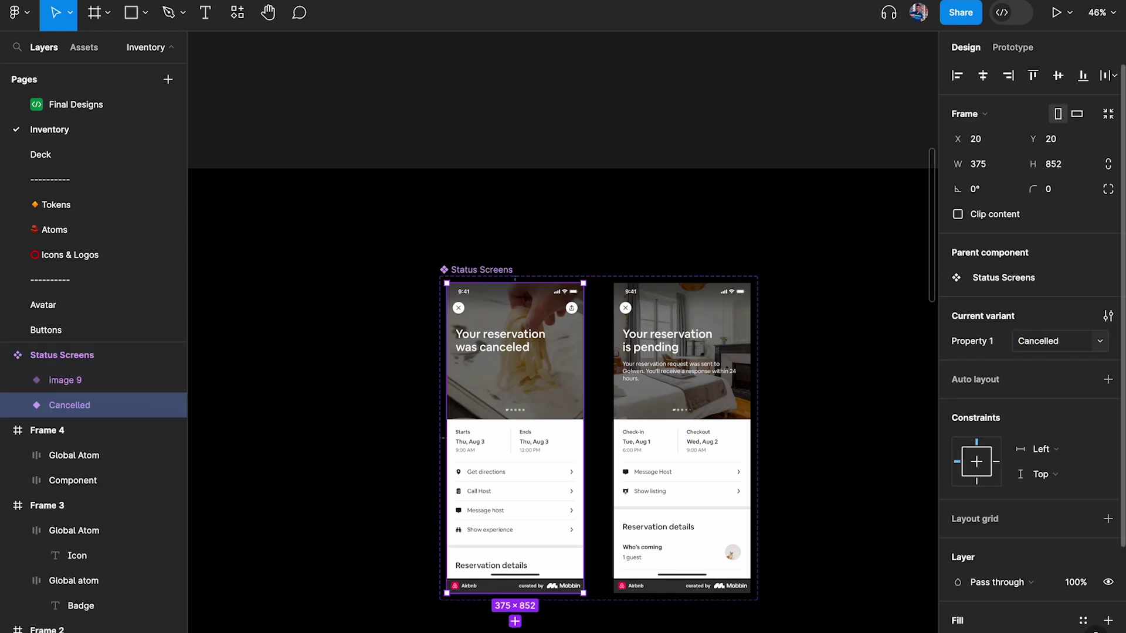
key(Tab)
click(1052, 345)
text(Pending)
key(Return)
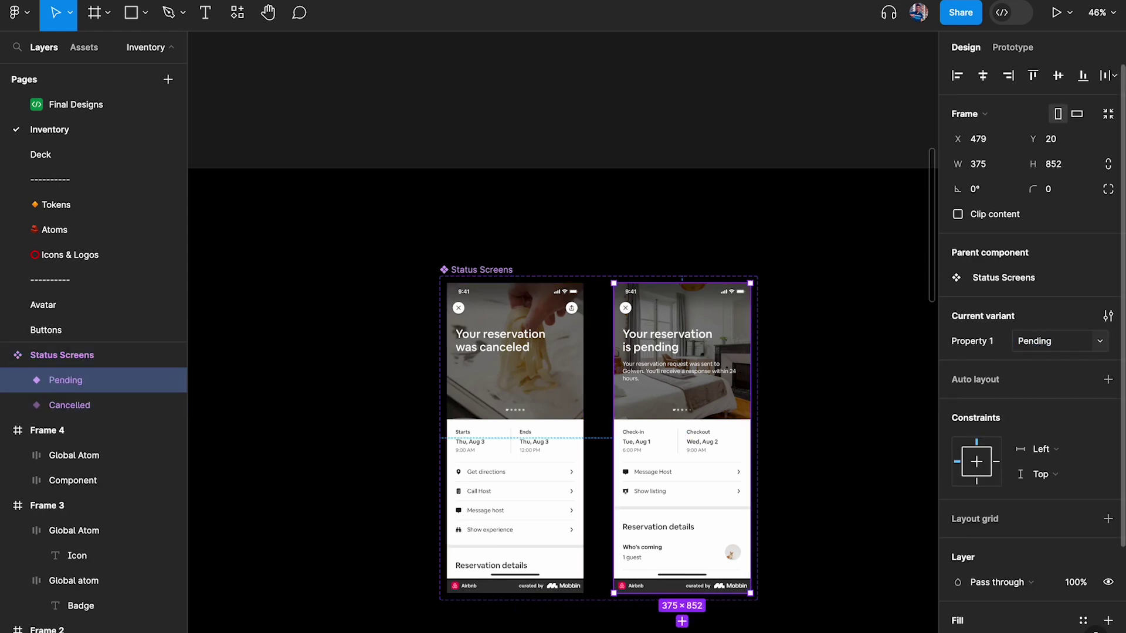
scroll(674, 324, down, 5)
click(699, 272)
scroll(700, 271, right, 2)
scroll(699, 272, down, 1)
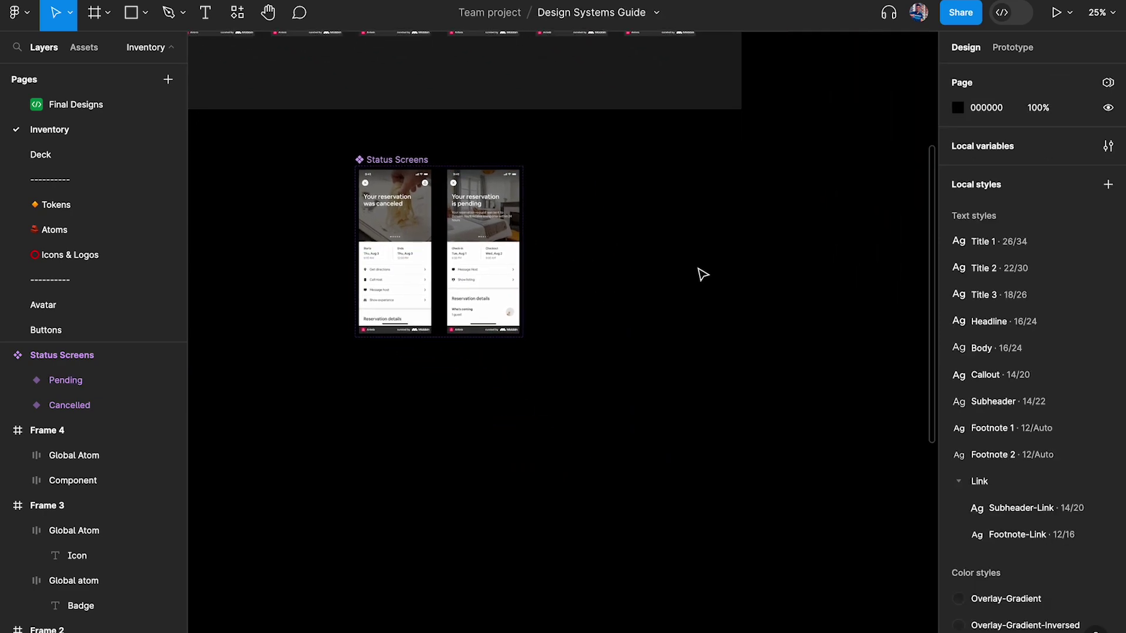
- Drag out a Status Screens instance beside the set and switch it to the Pending variant
click(374, 231)
drag(374, 231, 689, 244)
scroll(688, 243, up, 5)
scroll(686, 241, right, 2)
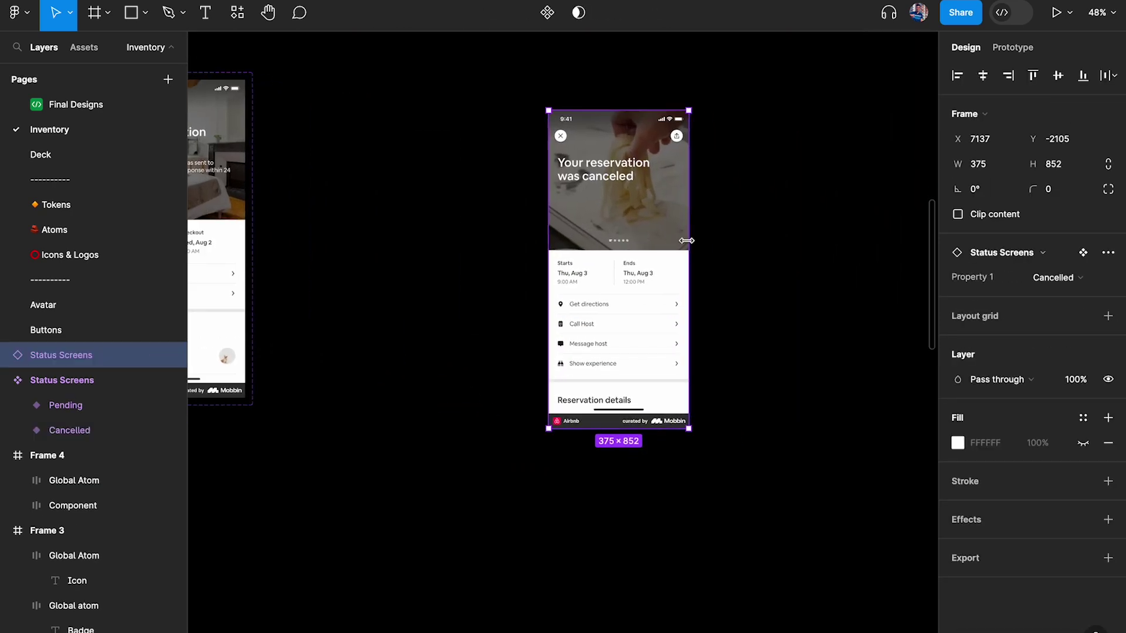
scroll(655, 232, up, 4)
scroll(592, 264, up, 2)
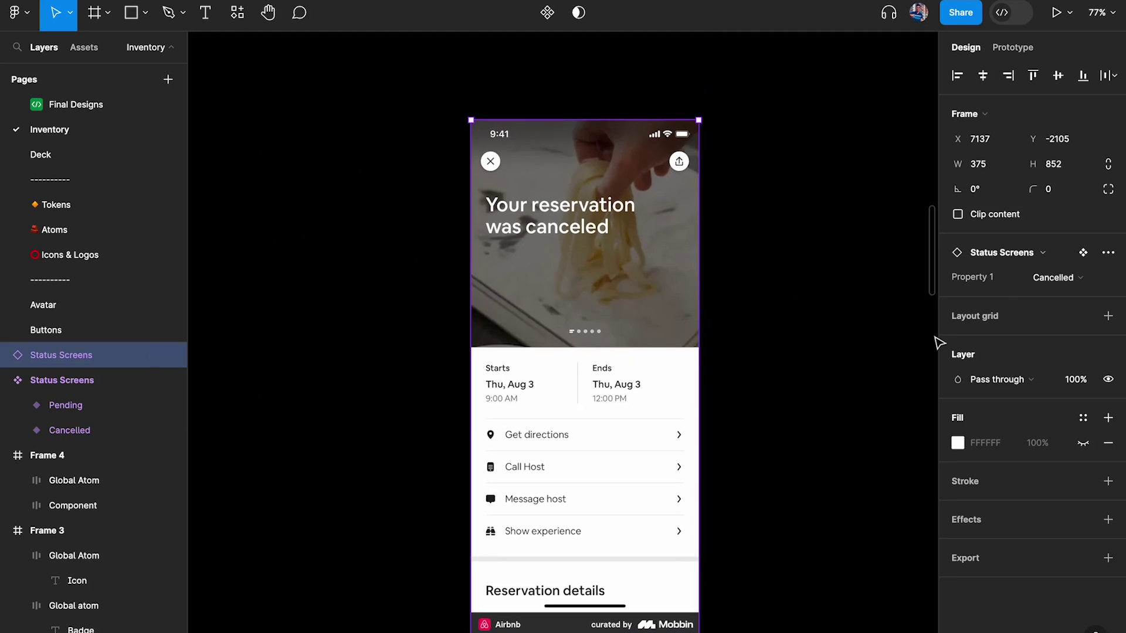
click(1052, 277)
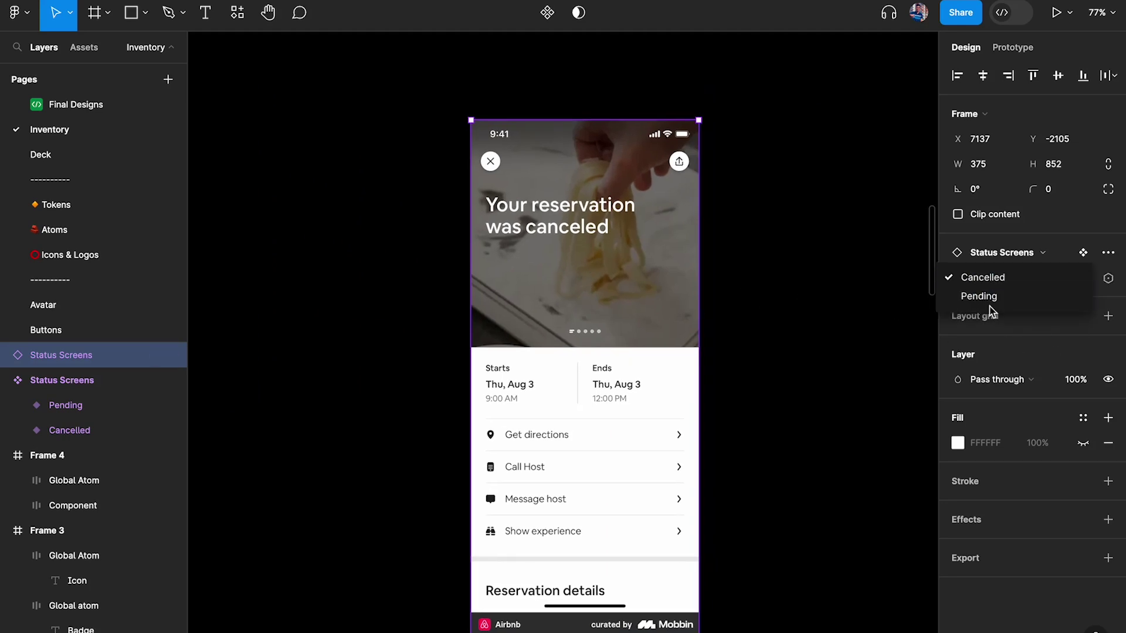
click(990, 304)
- Duplicate the instance to its left and set the copy to the Cancelled variant
scroll(654, 447, up, 2)
scroll(621, 410, down, 1)
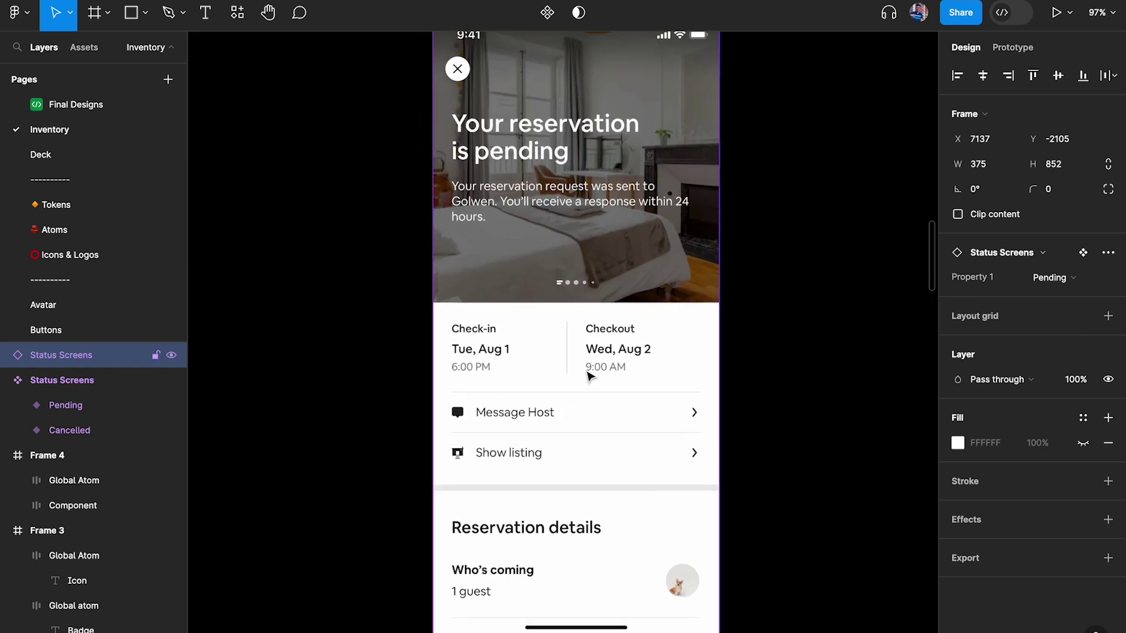
scroll(588, 376, down, 2)
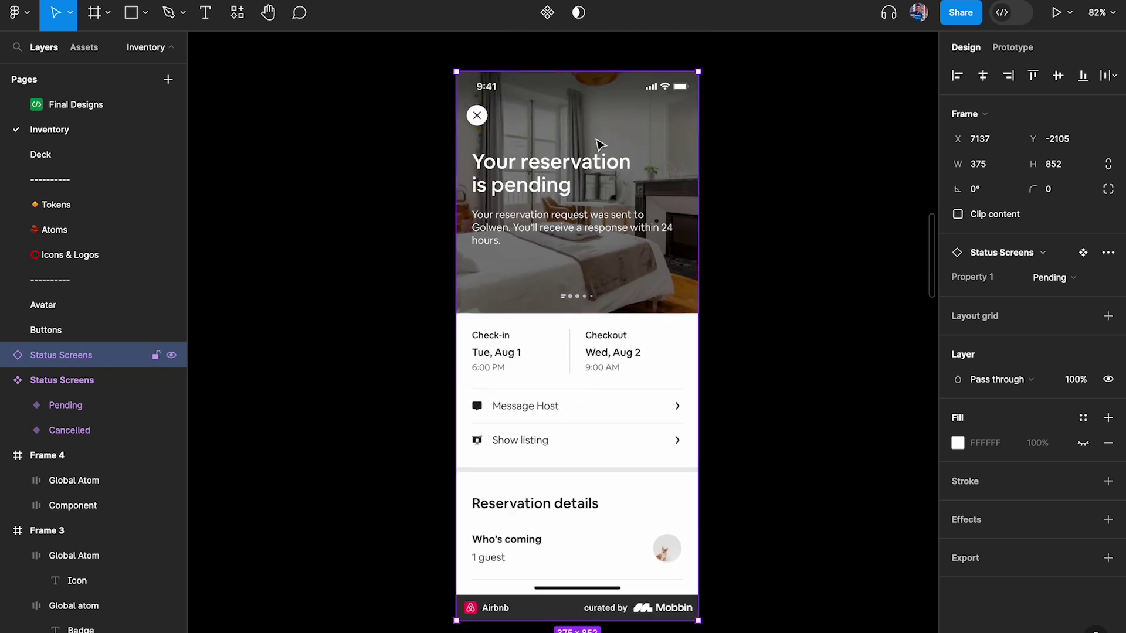
scroll(574, 359, up, 2)
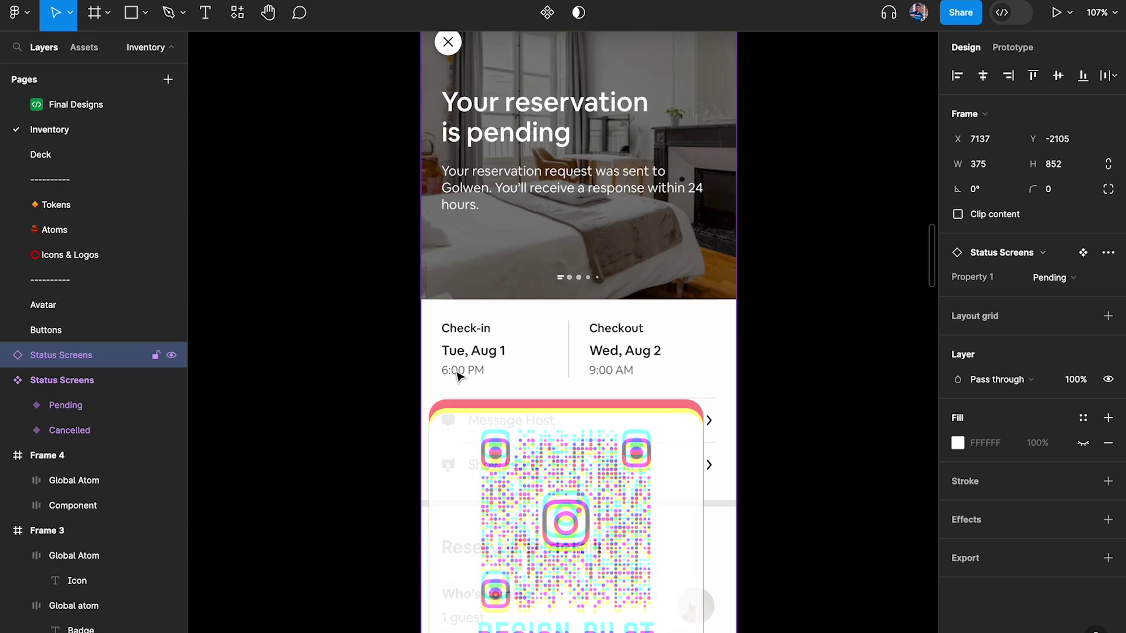
scroll(579, 277, down, 3)
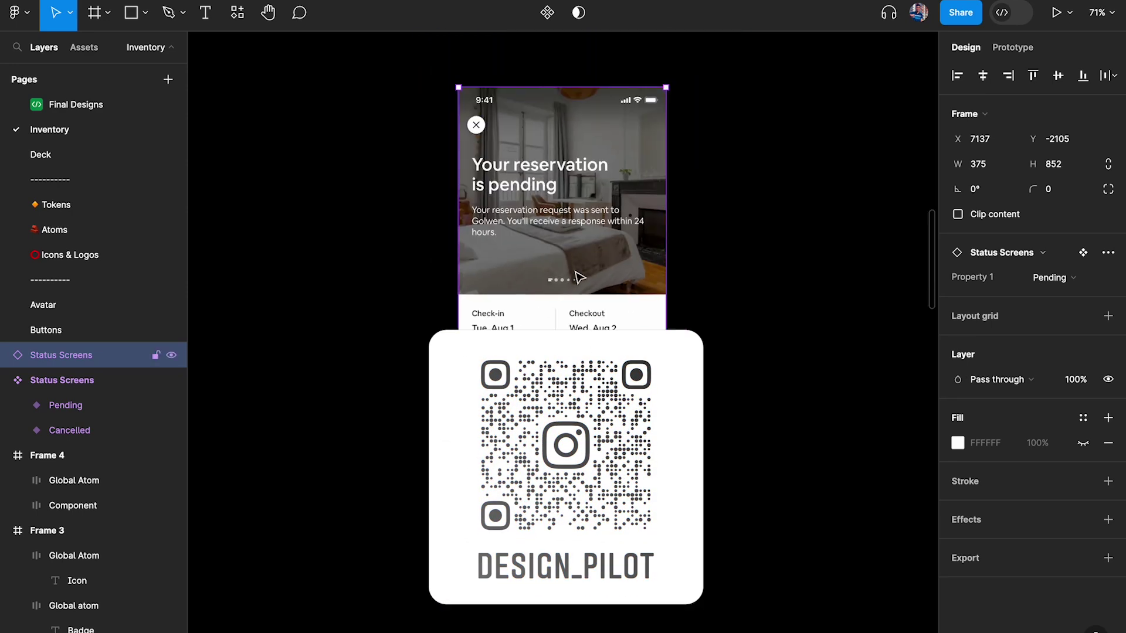
scroll(610, 267, left, 1)
drag(652, 262, 381, 261)
scroll(382, 262, left, 2)
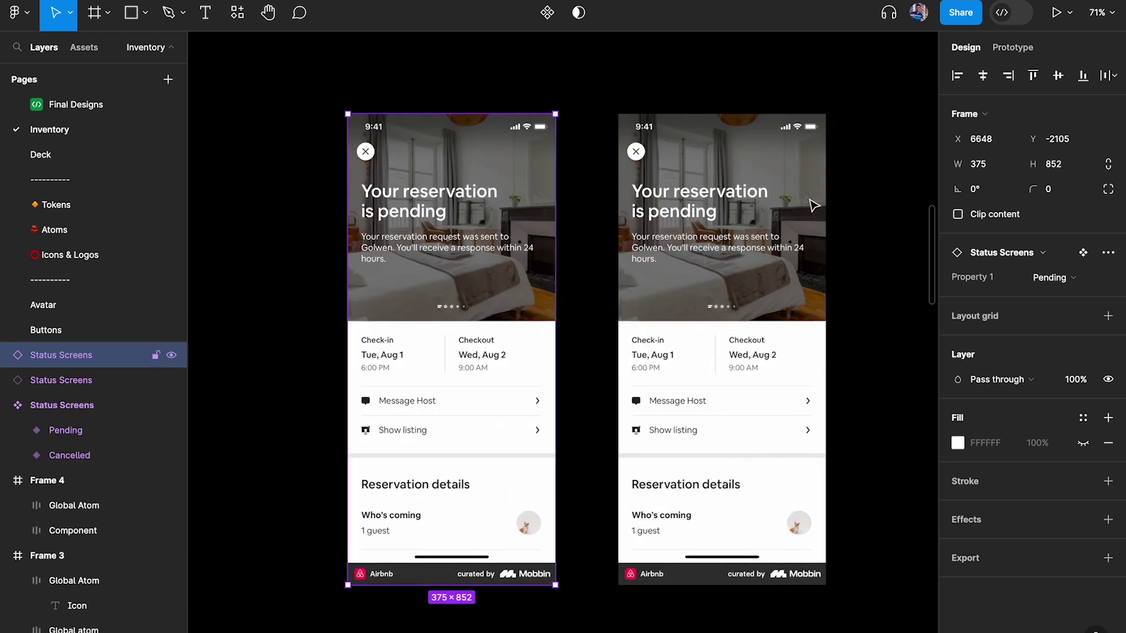
click(1064, 286)
click(979, 256)
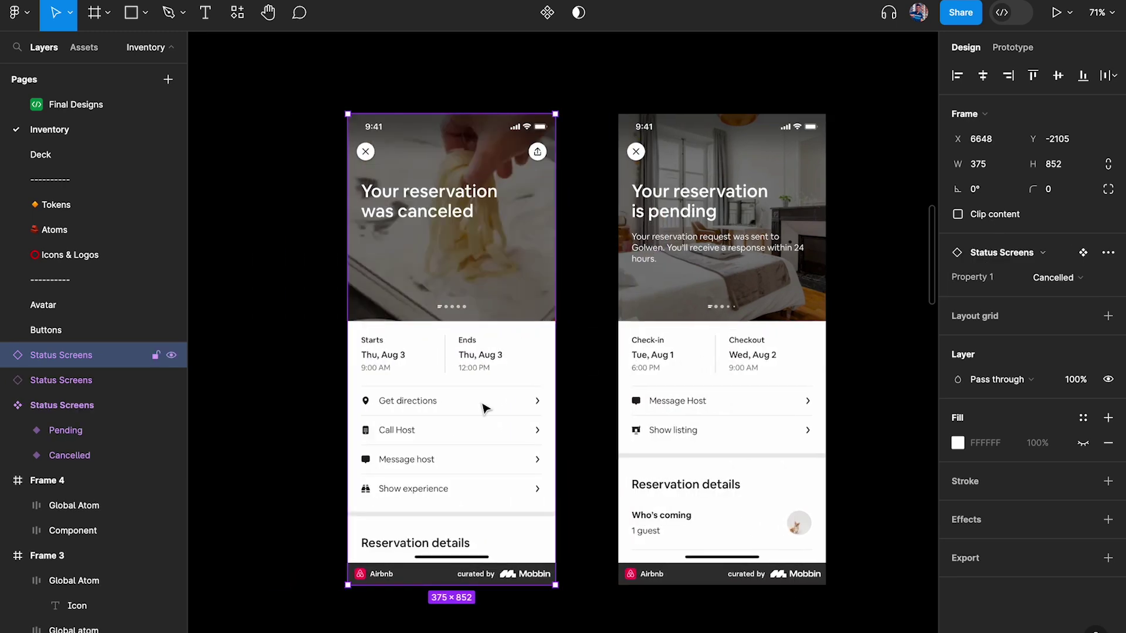
- Check the Pending instance, then marquee-select the component set and both instances
scroll(482, 408, up, 2)
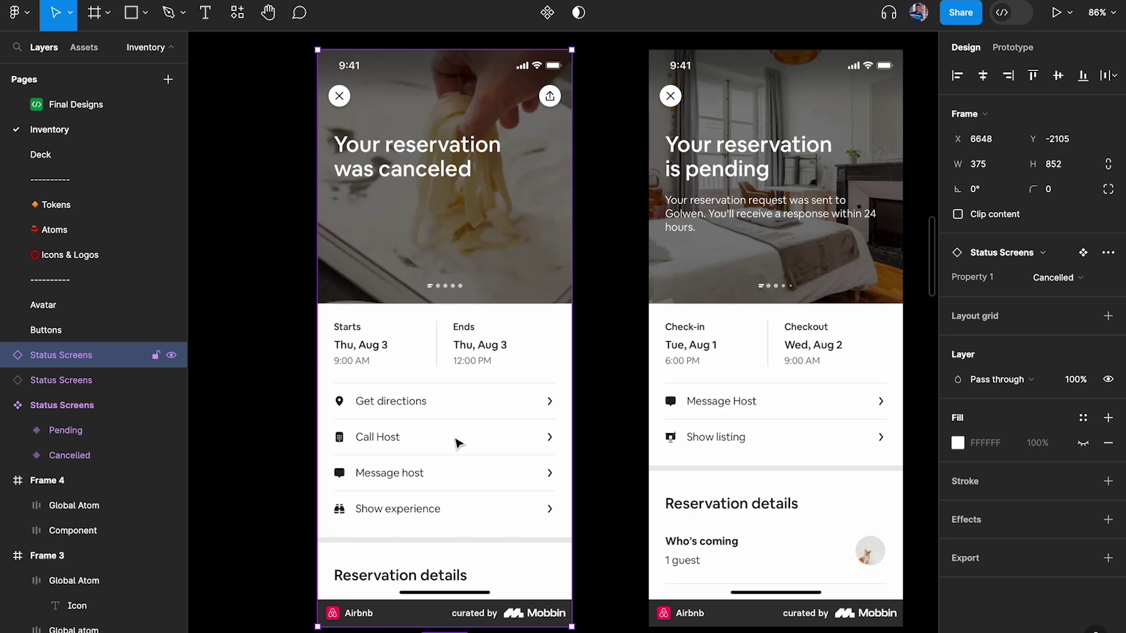
scroll(457, 443, down, 4)
click(598, 384)
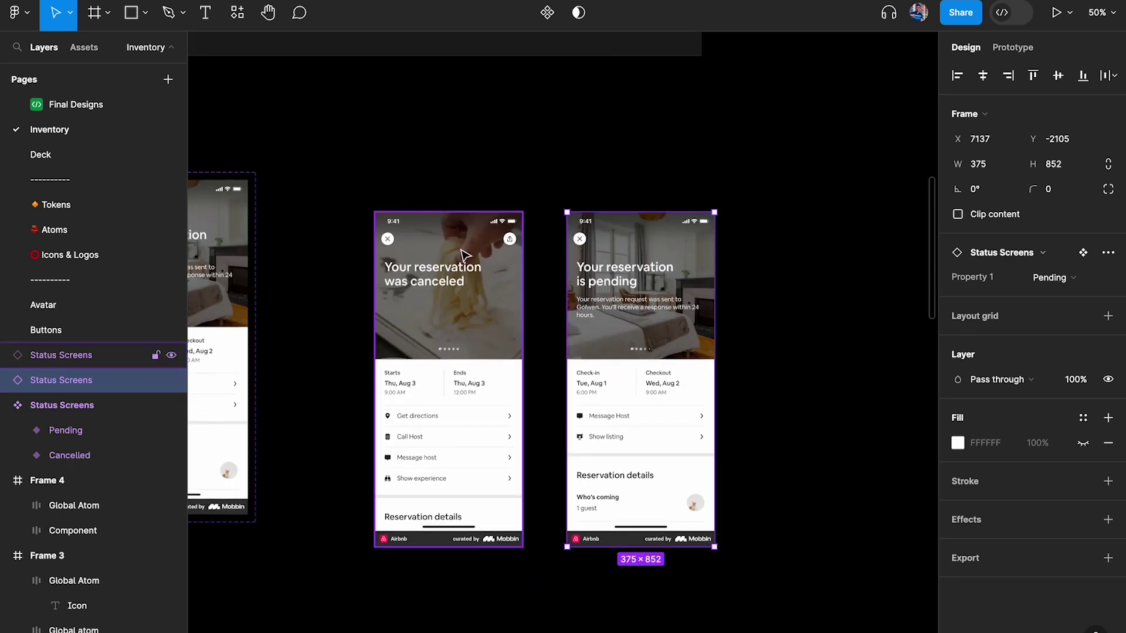
scroll(464, 254, down, 3)
scroll(364, 221, left, 5)
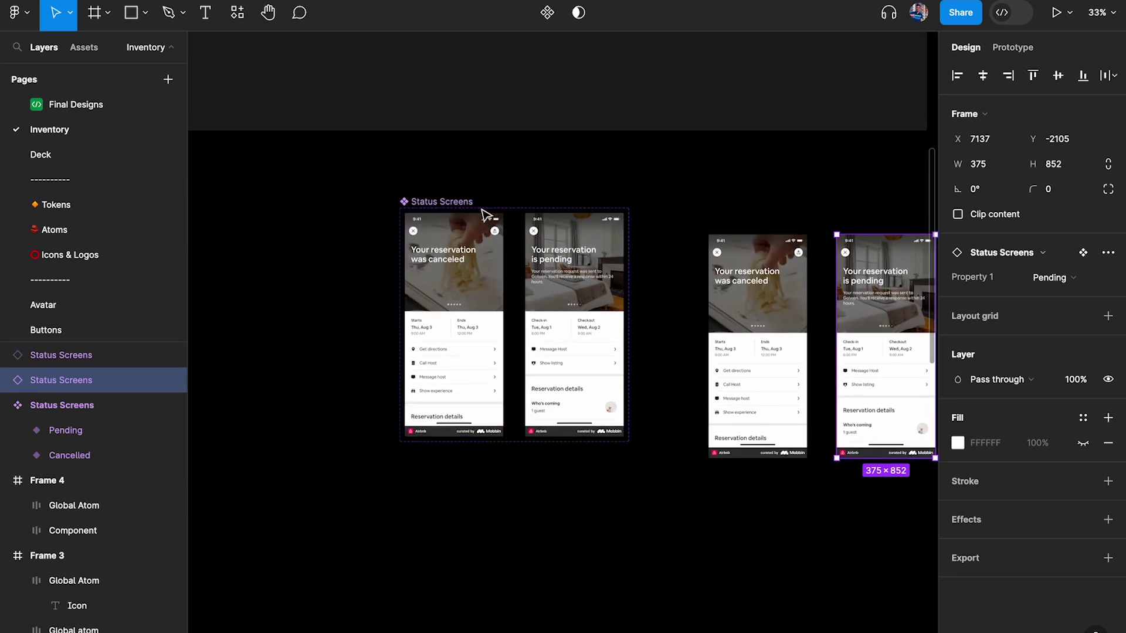
scroll(475, 270, up, 1)
scroll(468, 327, up, 3)
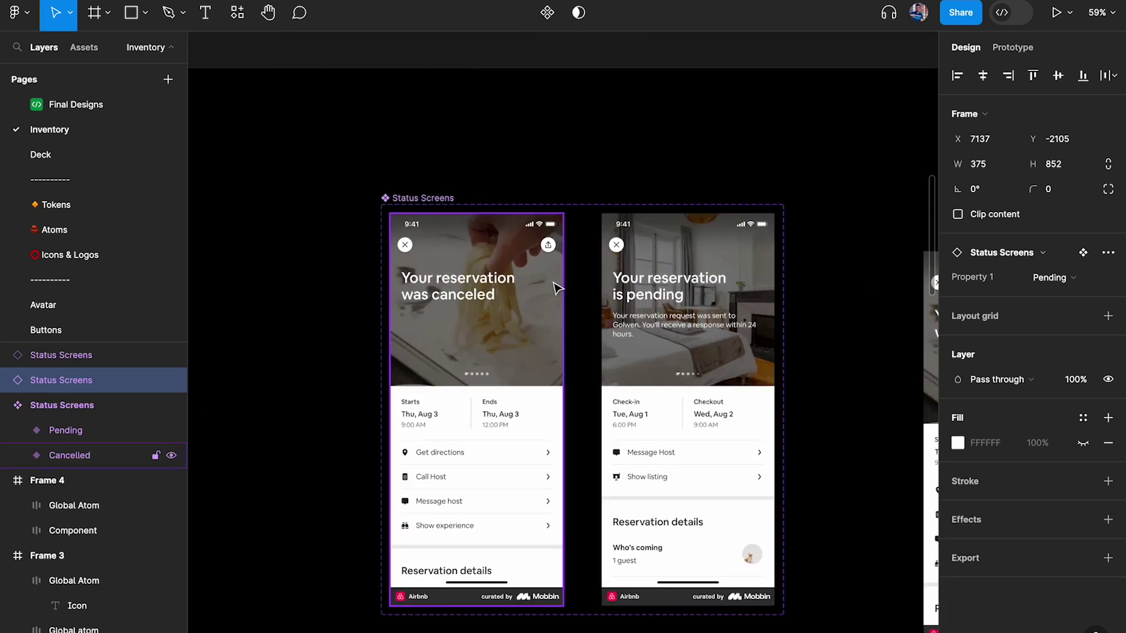
scroll(557, 288, down, 5)
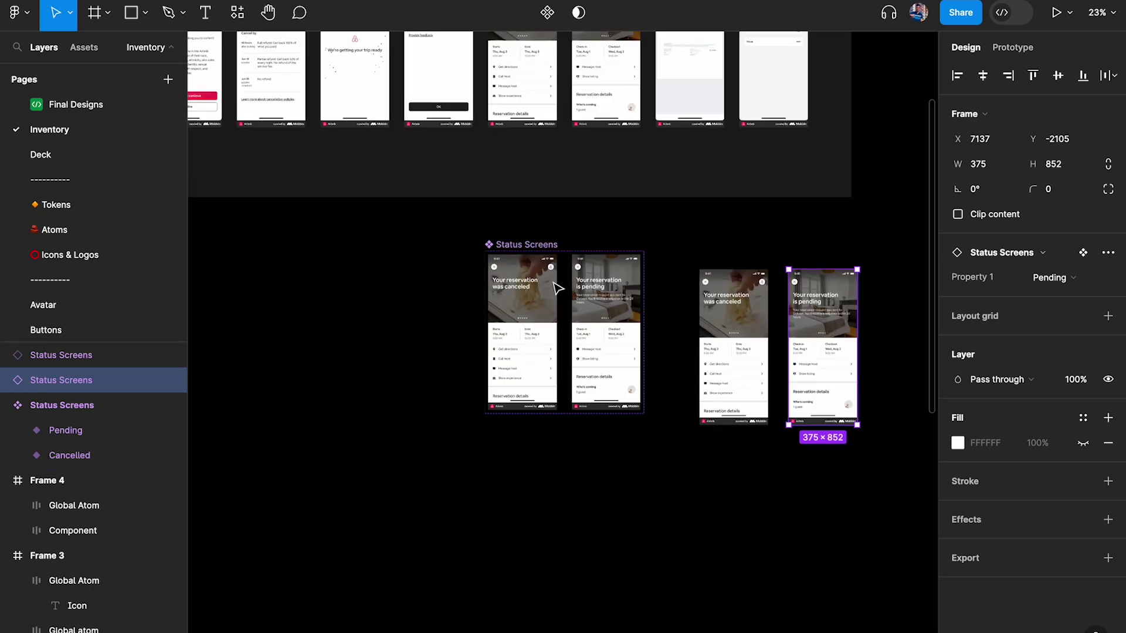
drag(398, 216, 846, 465)
- Delete the Status Screens set and its instances, then zoom into the receipt and Share this place screens
key(Delete)
scroll(457, 186, up, 3)
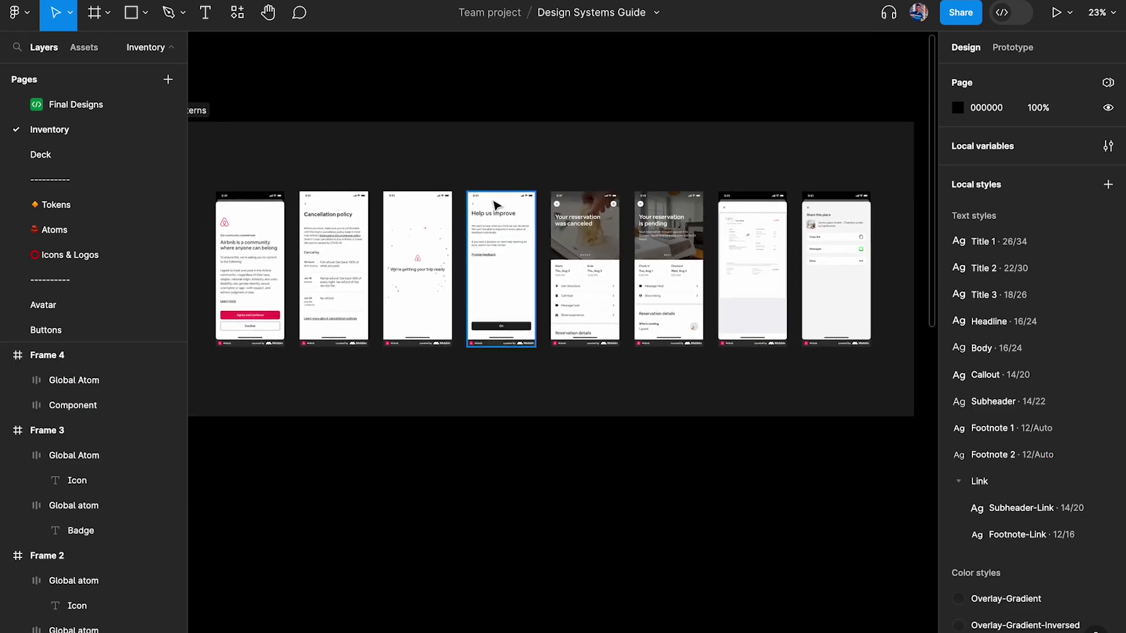
scroll(498, 211, up, 8)
scroll(691, 382, down, 4)
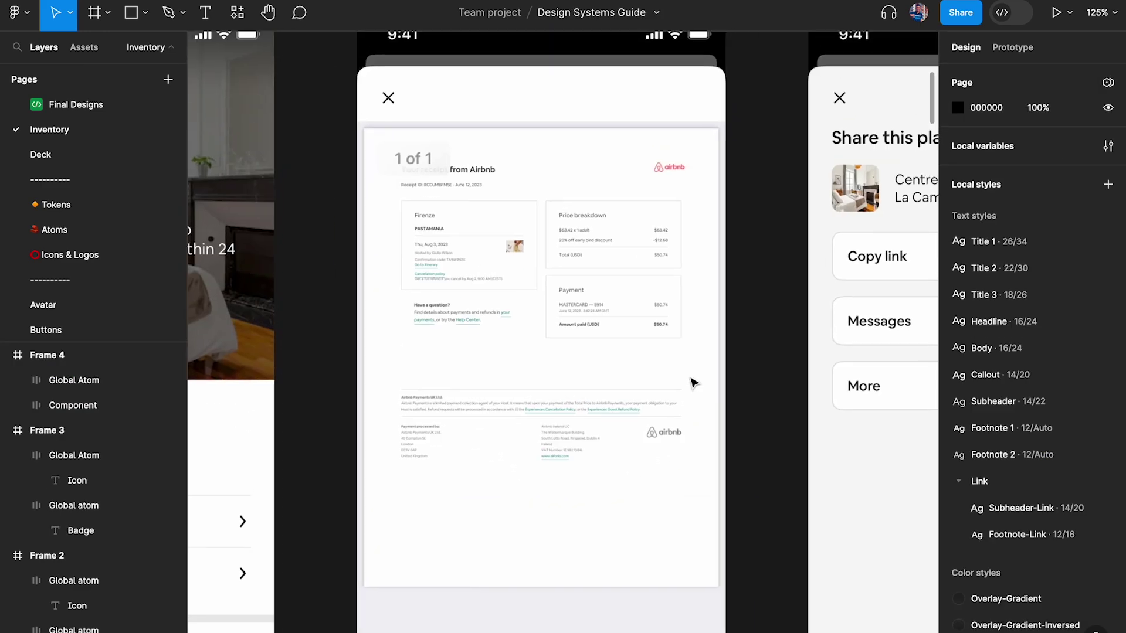
scroll(485, 319, down, 1)
scroll(485, 318, down, 1)
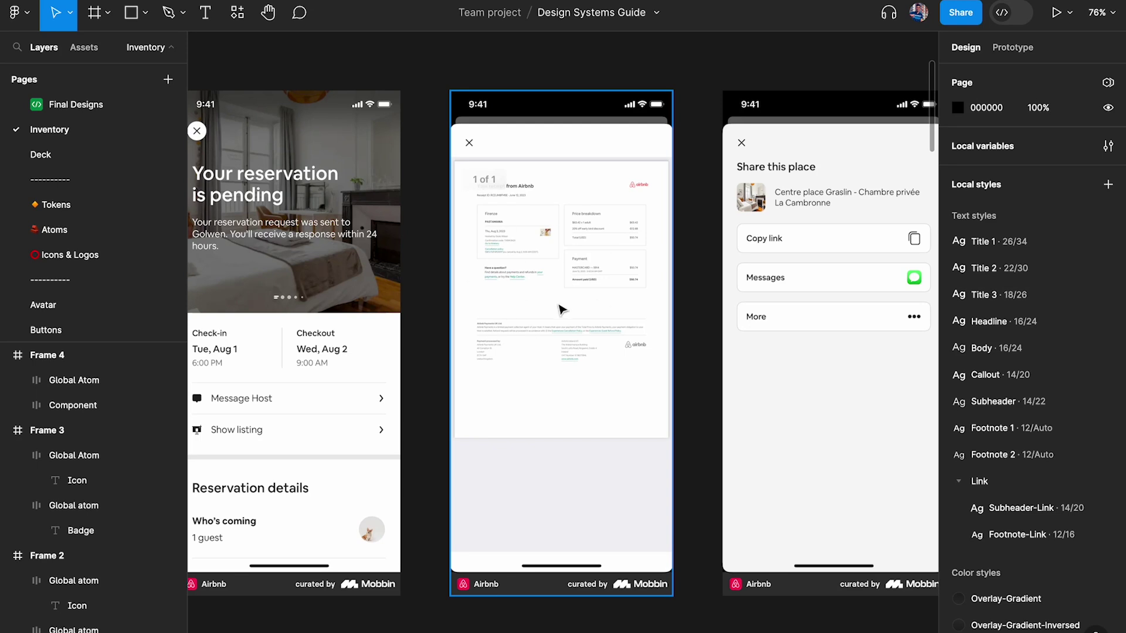
scroll(561, 310, up, 1)
scroll(560, 307, down, 1)
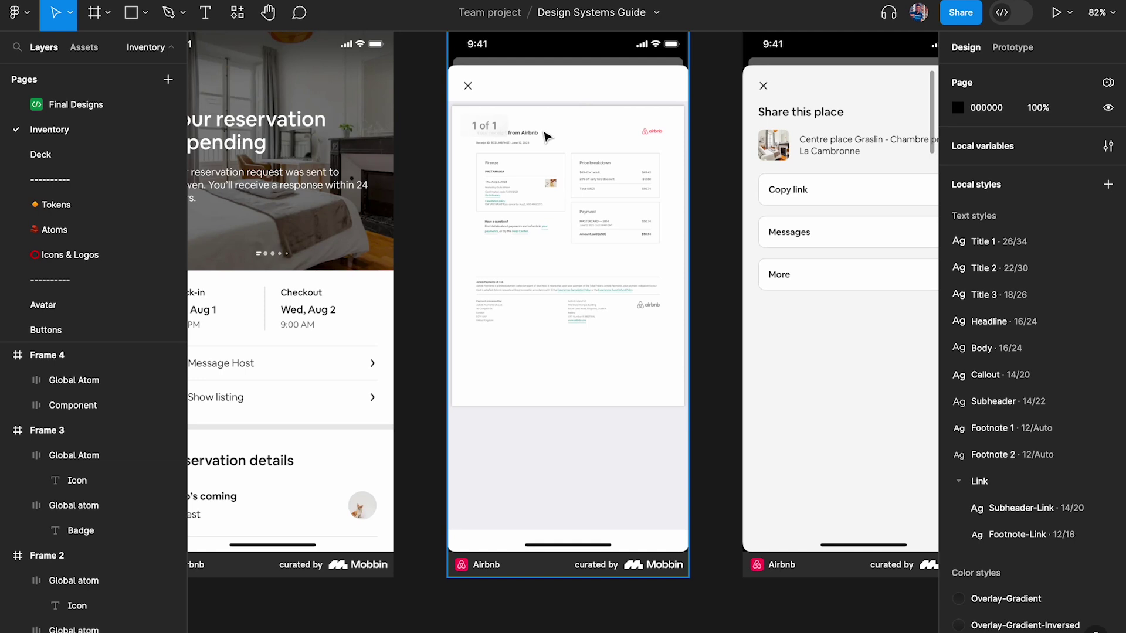
scroll(546, 210, up, 2)
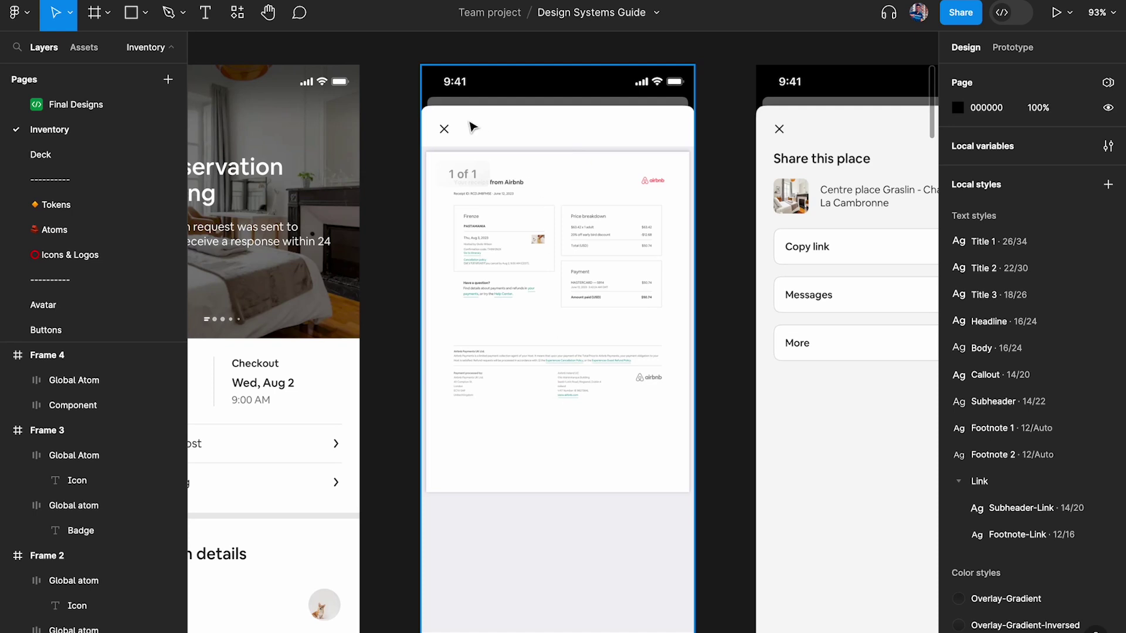
scroll(472, 126, right, 5)
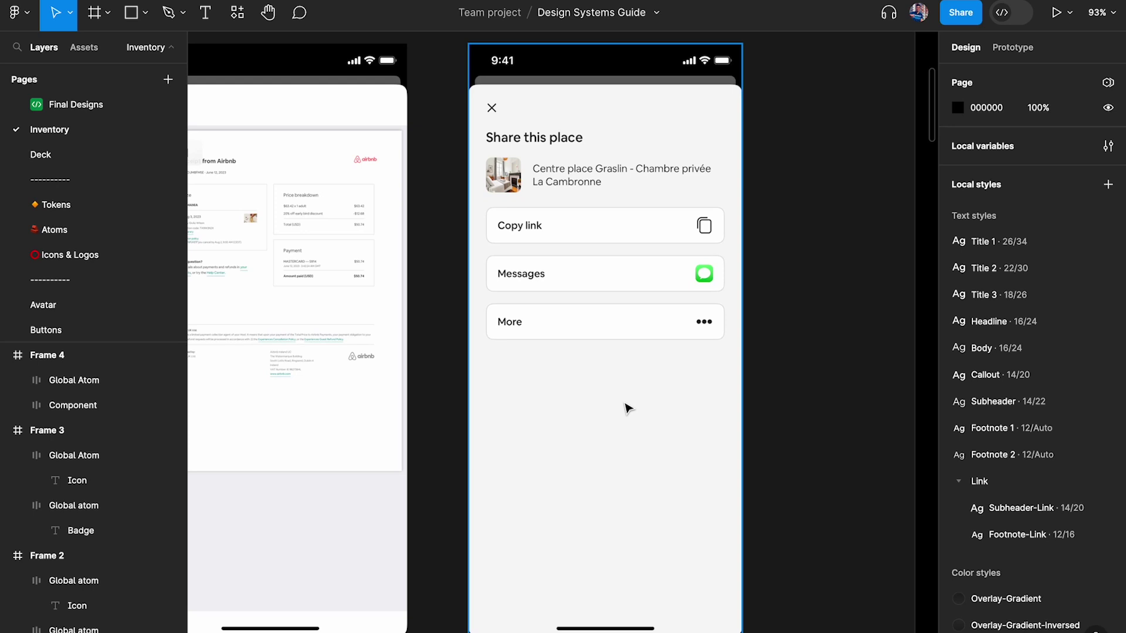
click(627, 409)
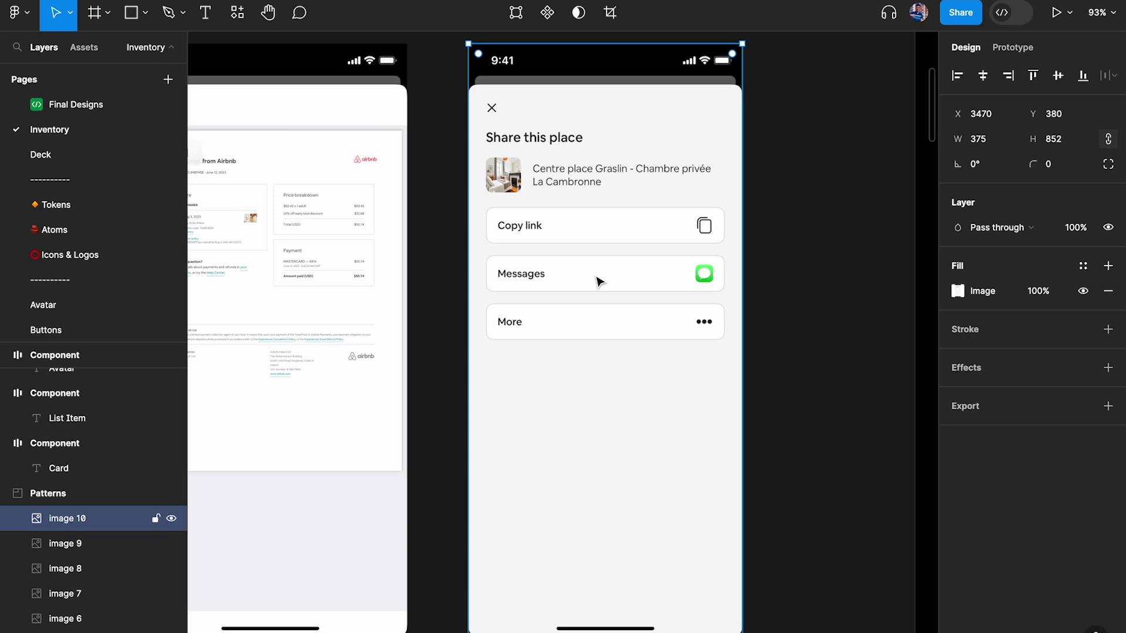
scroll(598, 281, up, 1)
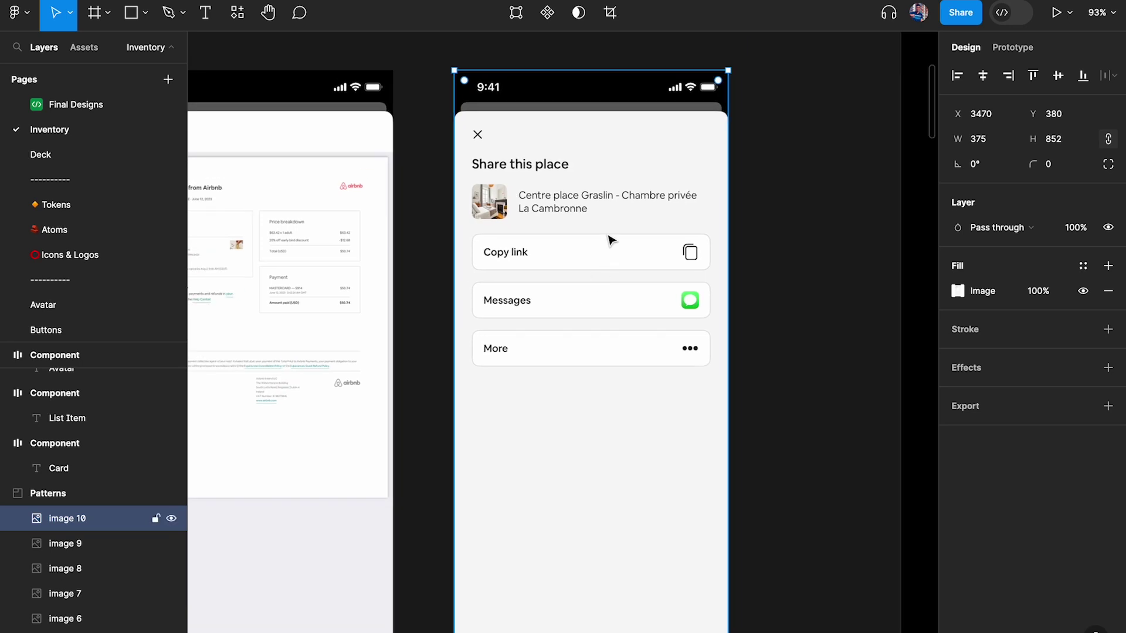
scroll(610, 241, up, 3)
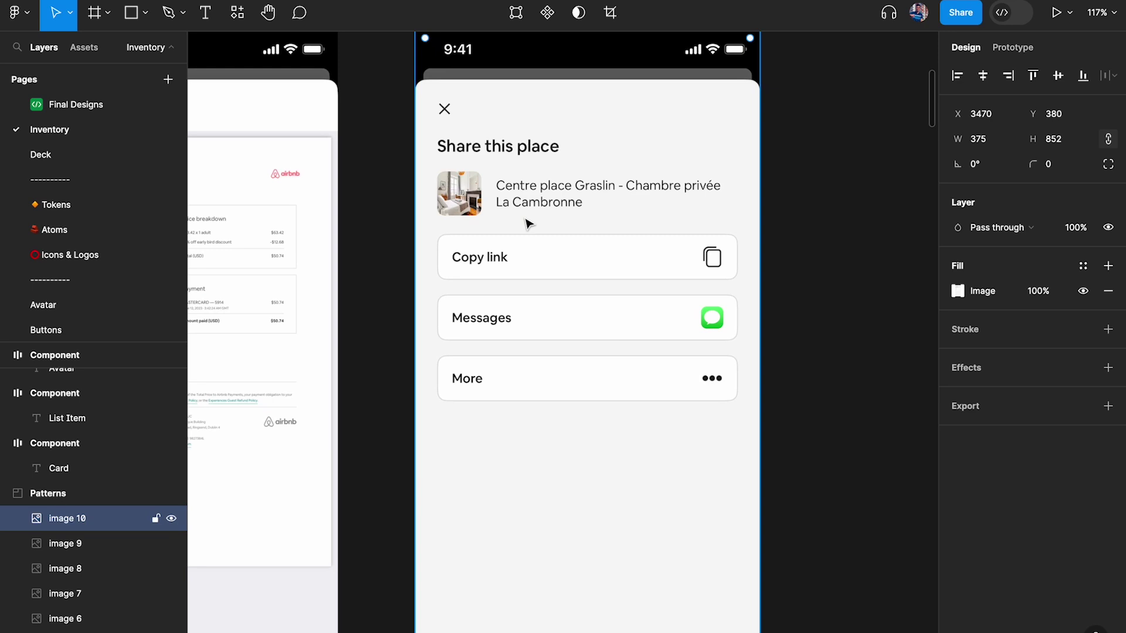
scroll(527, 223, down, 2)
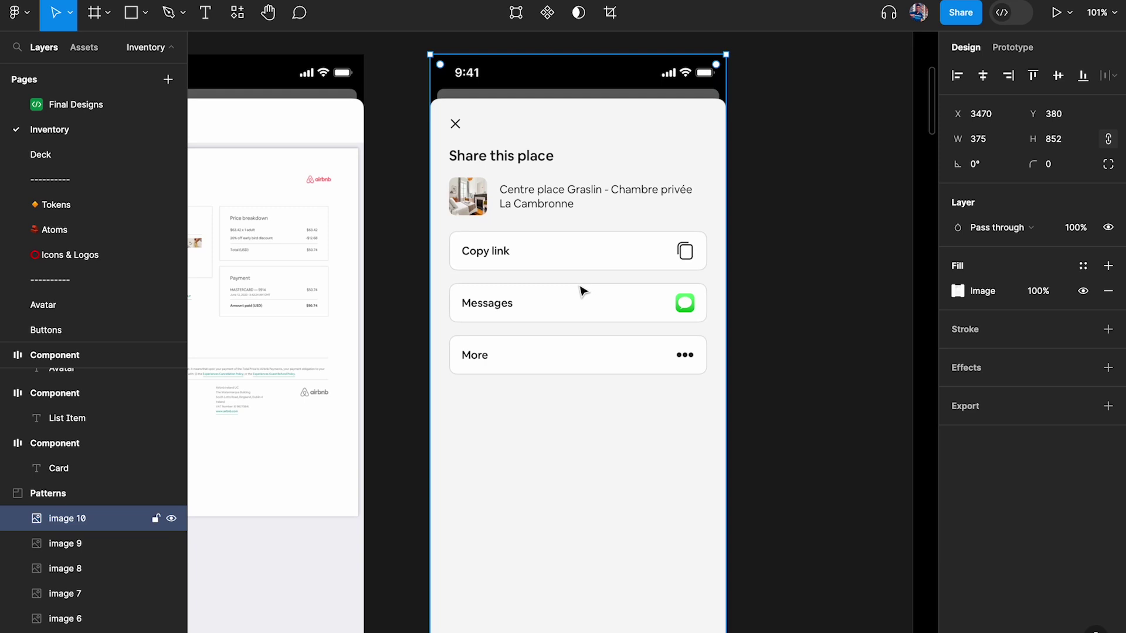
scroll(561, 211, up, 3)
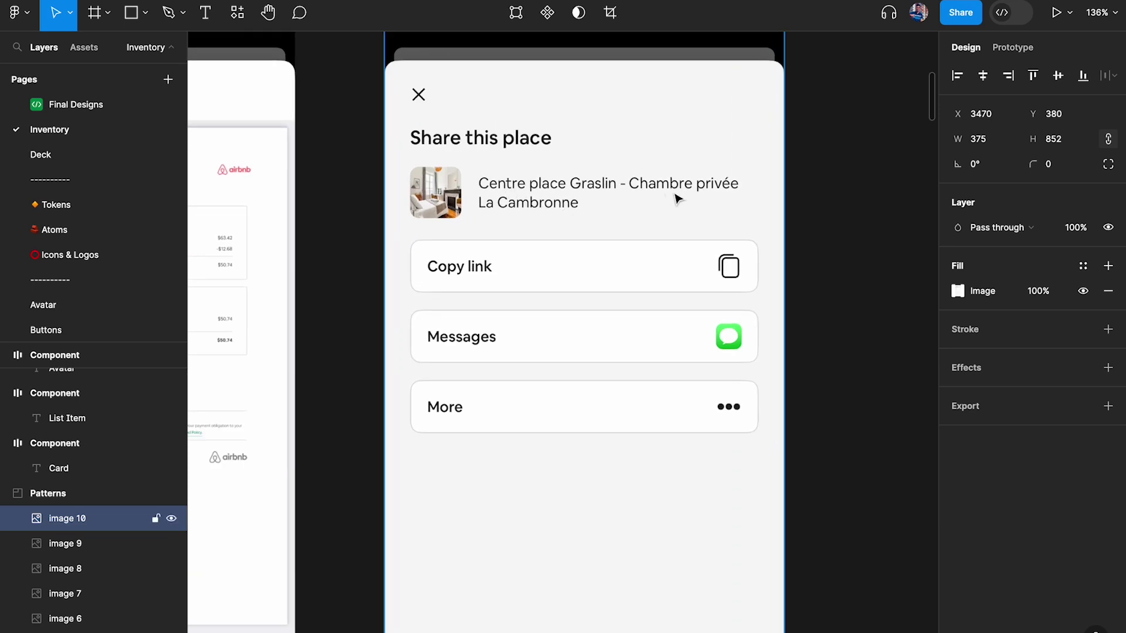
scroll(508, 209, down, 2)
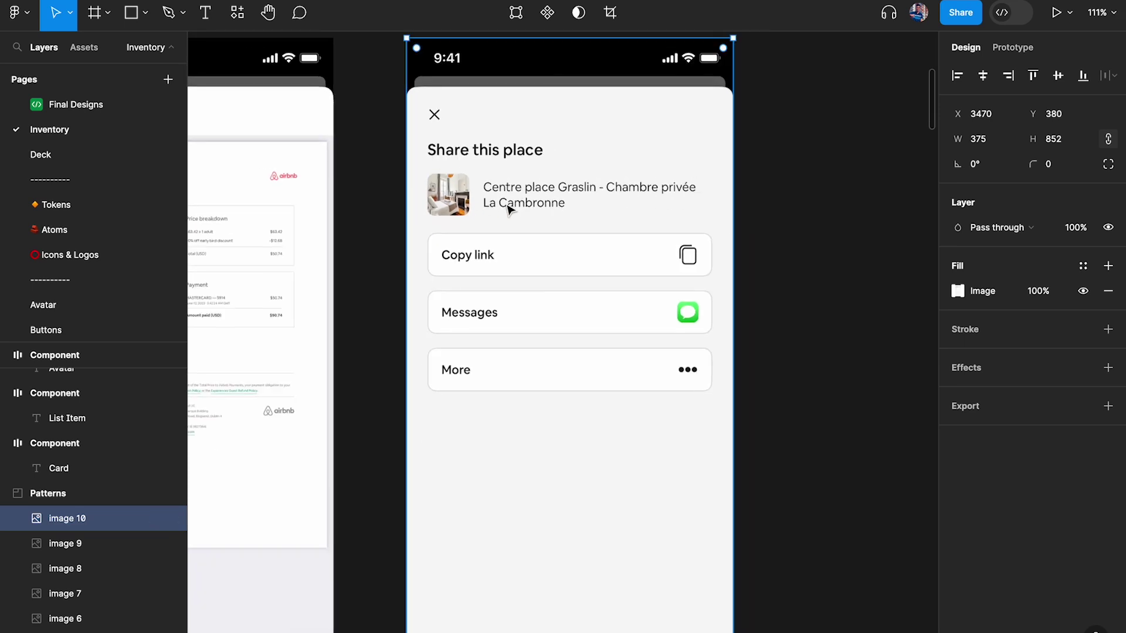
scroll(509, 209, down, 3)
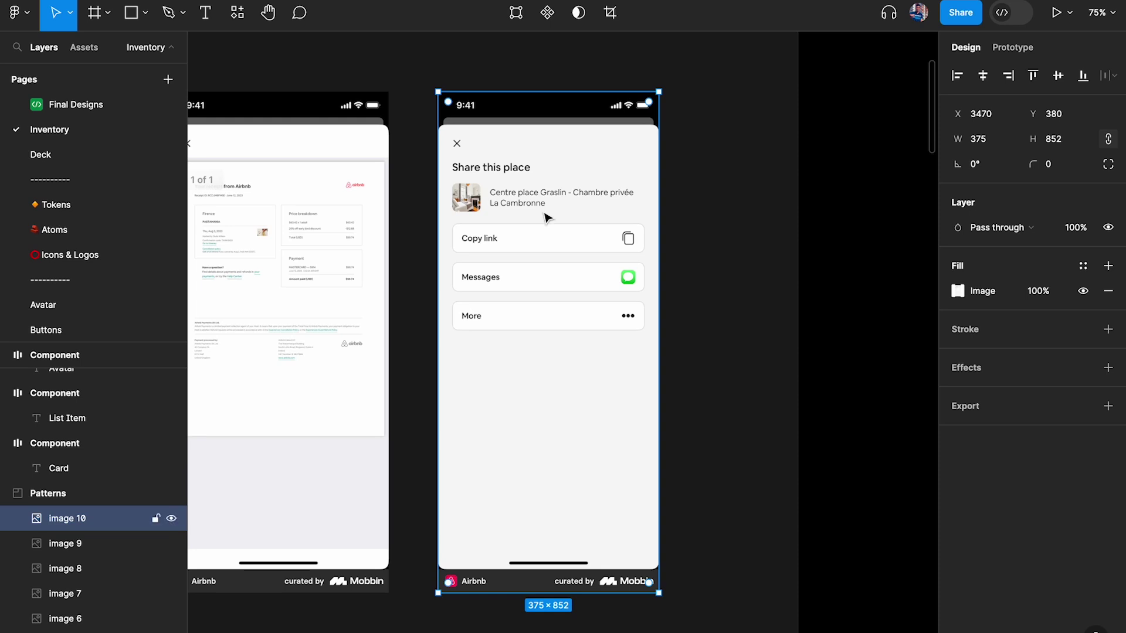
scroll(508, 207, up, 4)
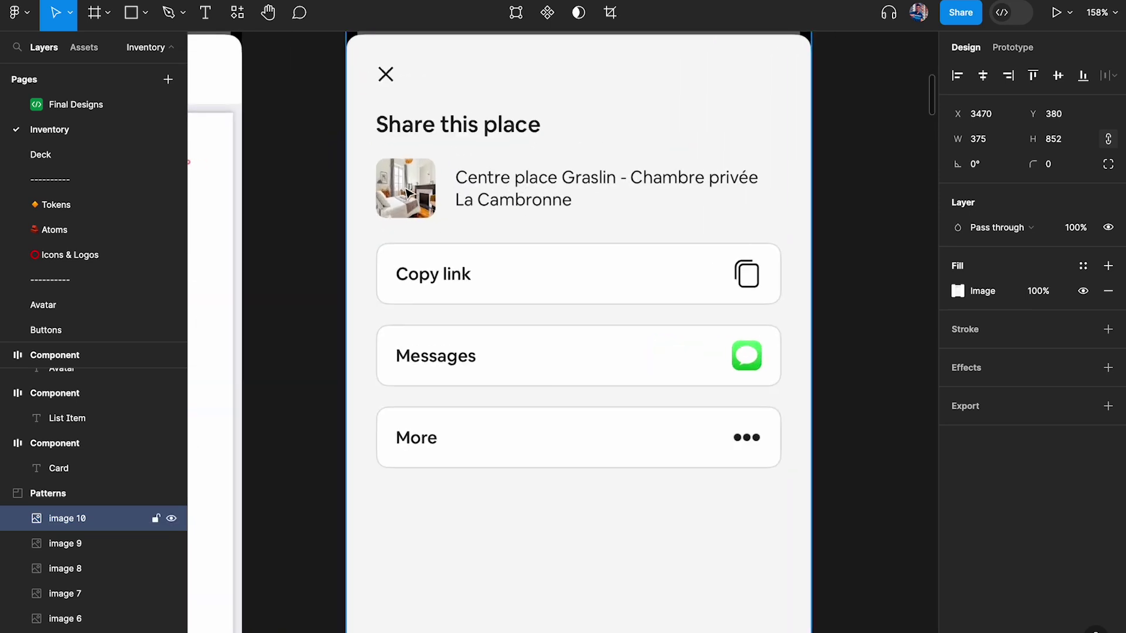
scroll(406, 192, down, 2)
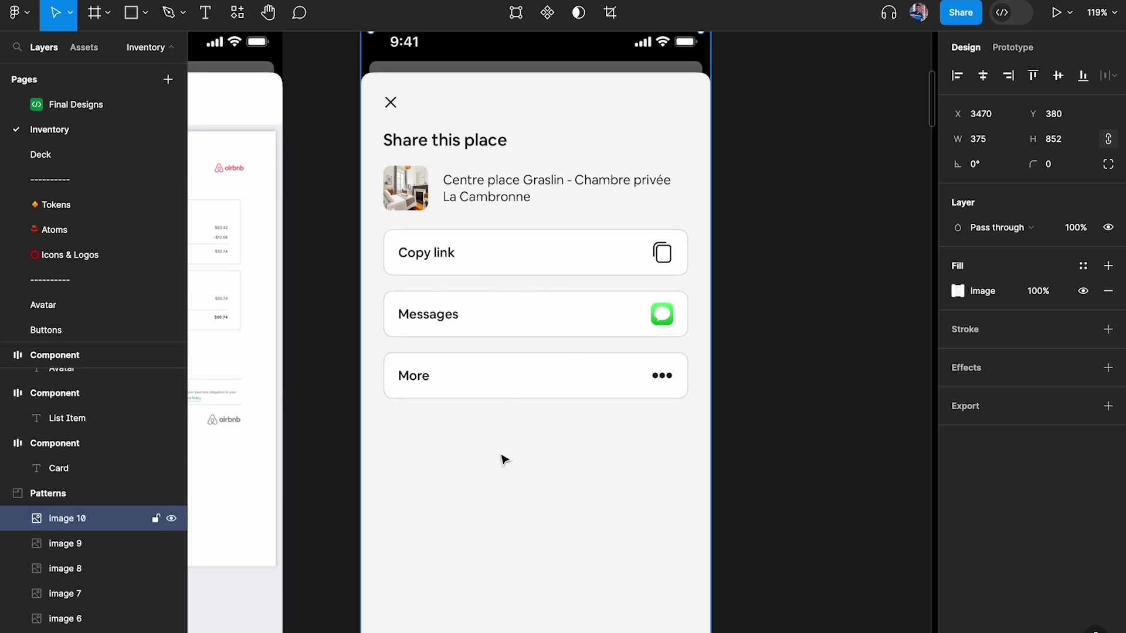
scroll(503, 460, down, 1)
scroll(503, 459, down, 1)
scroll(503, 460, down, 1)
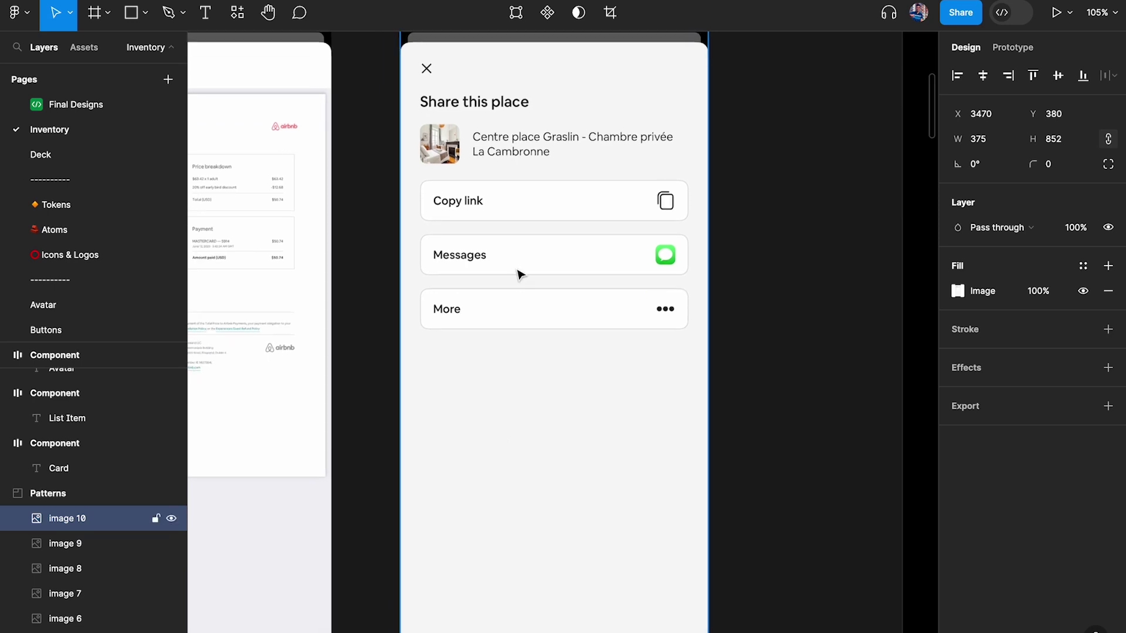
scroll(518, 273, up, 2)
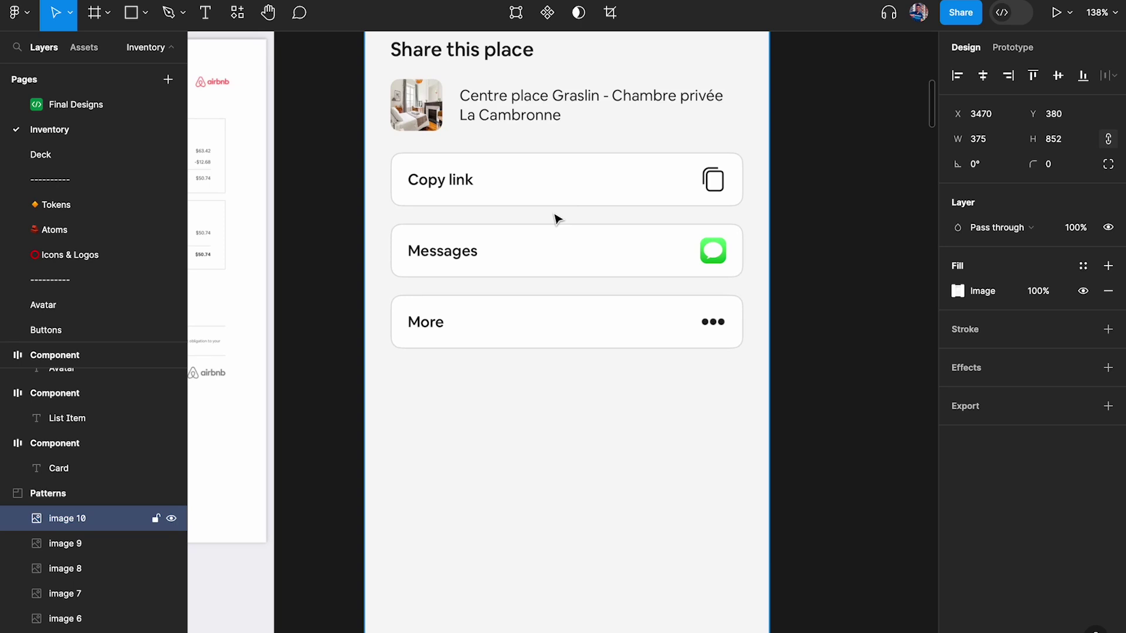
scroll(555, 219, down, 3)
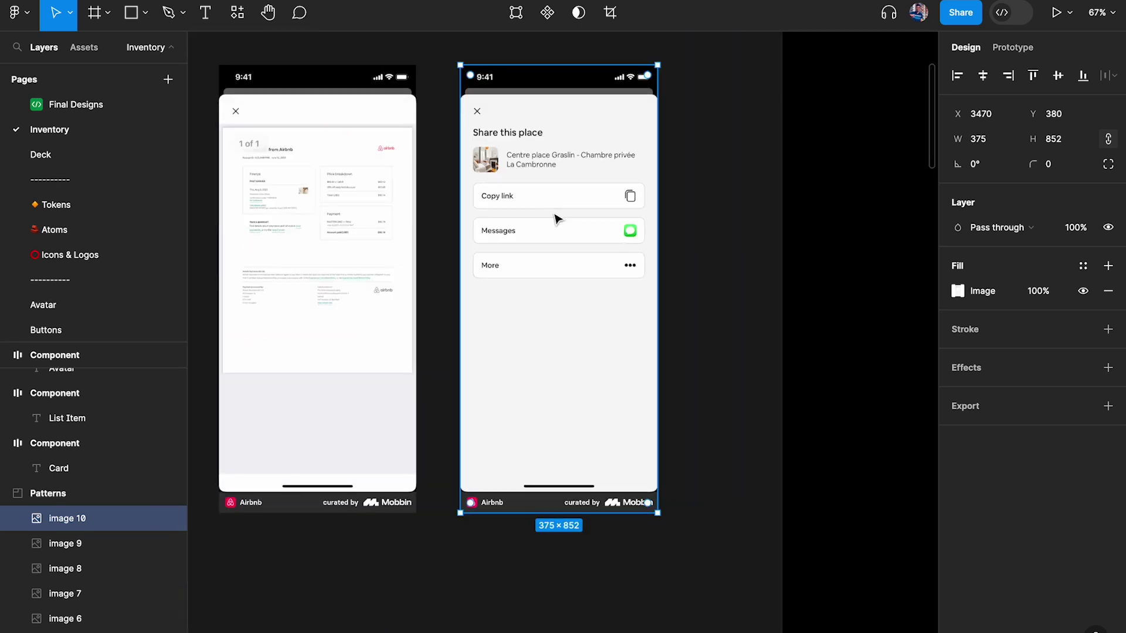
scroll(555, 220, down, 5)
scroll(556, 219, down, 2)
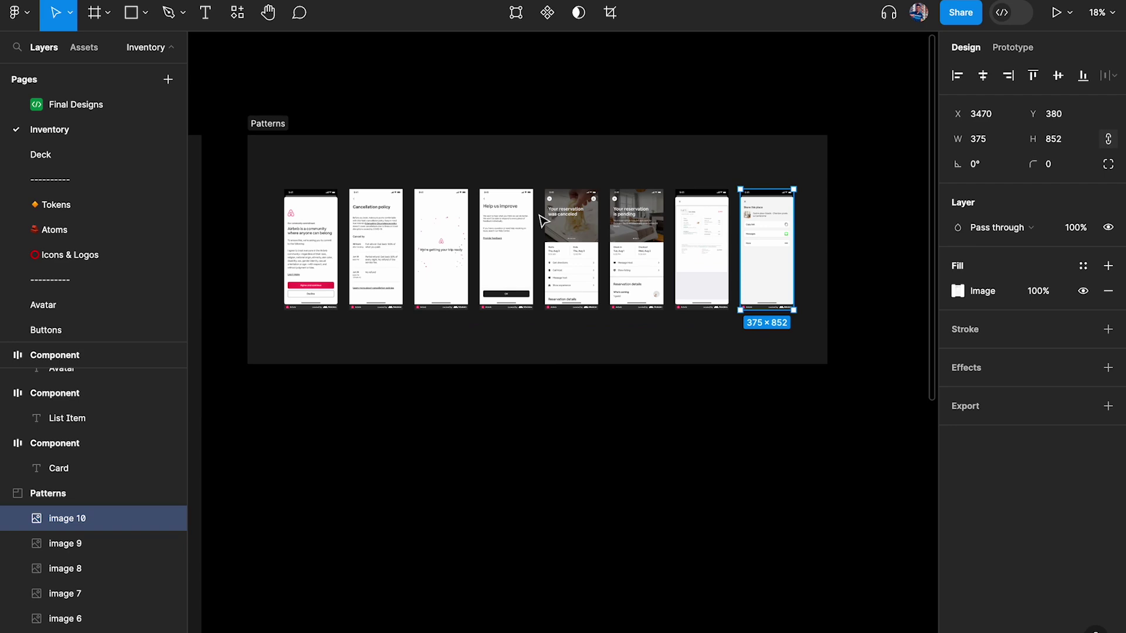
click(276, 122)
click(532, 459)
scroll(416, 252, up, 3)
scroll(416, 253, left, 10)
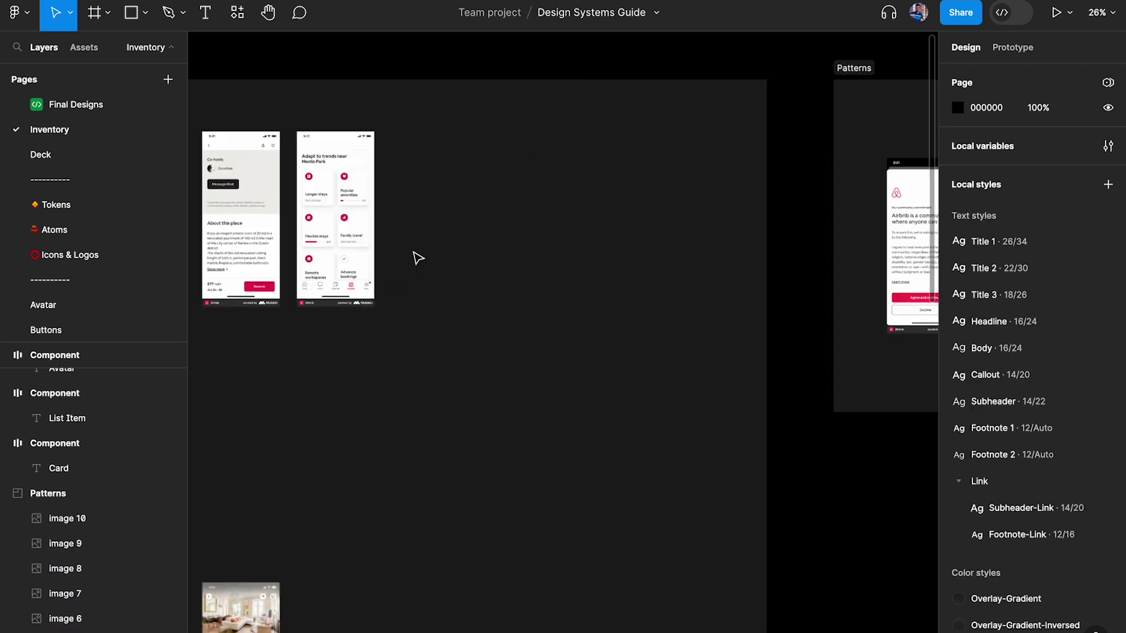
scroll(414, 253, left, 2)
scroll(415, 256, left, 2)
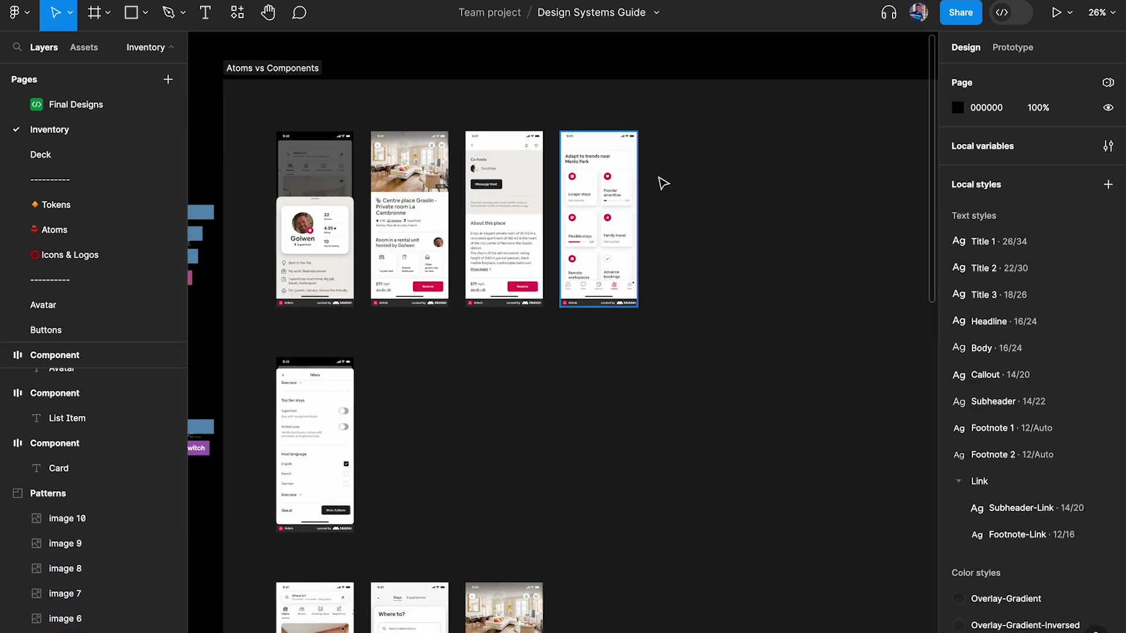
scroll(660, 181, up, 3)
scroll(526, 252, down, 5)
scroll(422, 375, up, 3)
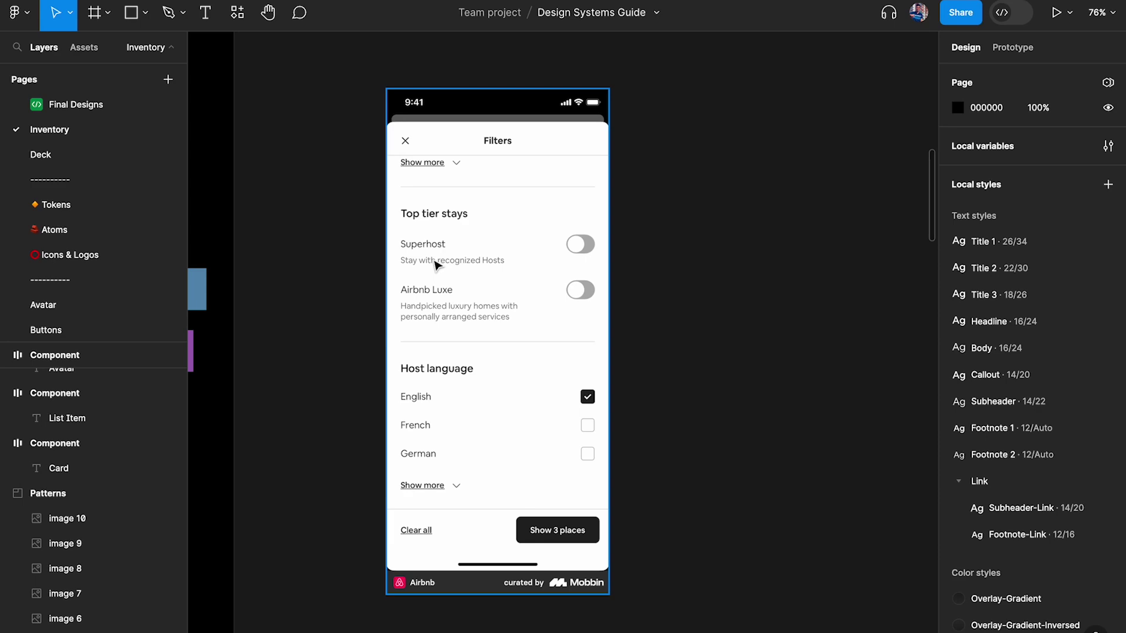
scroll(436, 265, down, 10)
ctrl+scroll(473, 335, down, 3)
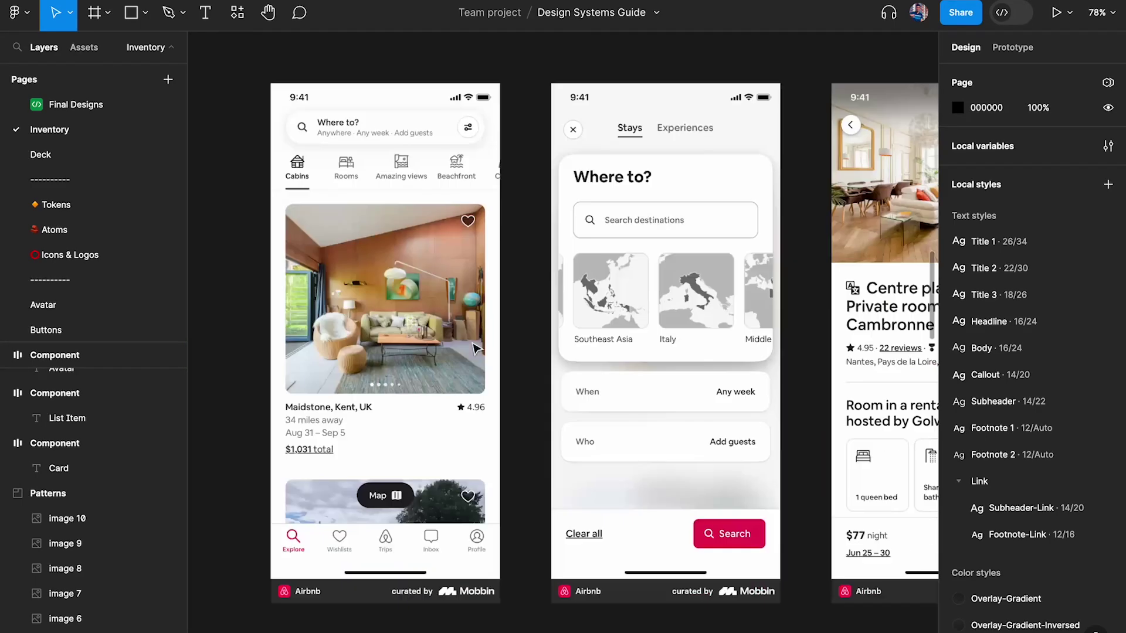
ctrl+scroll(527, 354, up, 3)
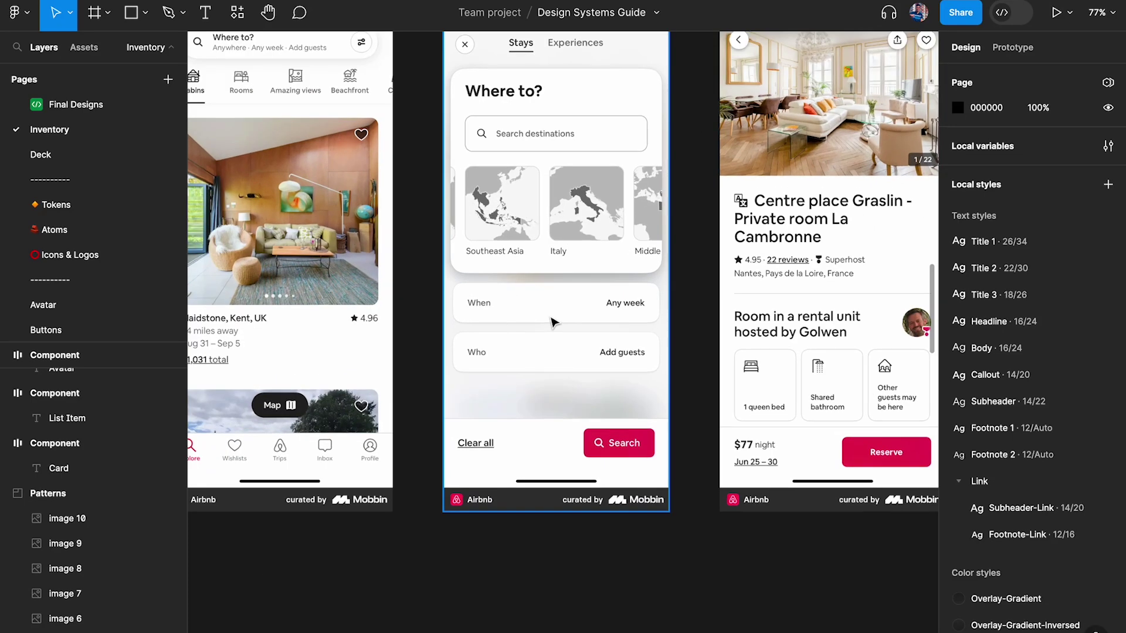
scroll(512, 308, up, 3)
ctrl+scroll(512, 308, up, 3)
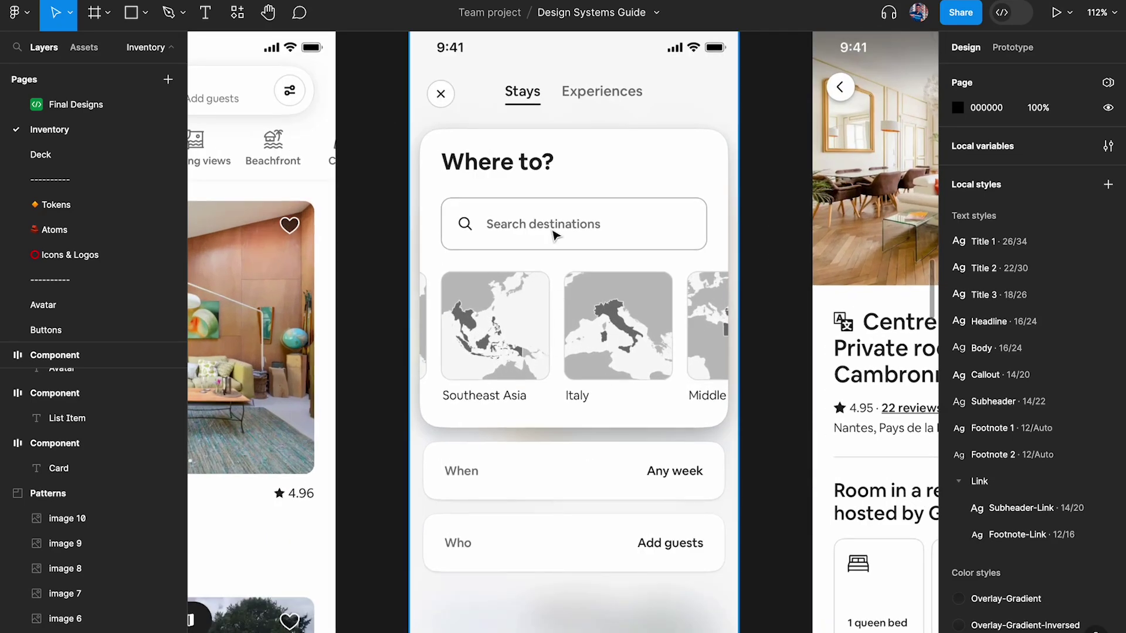
scroll(556, 293, down, 3)
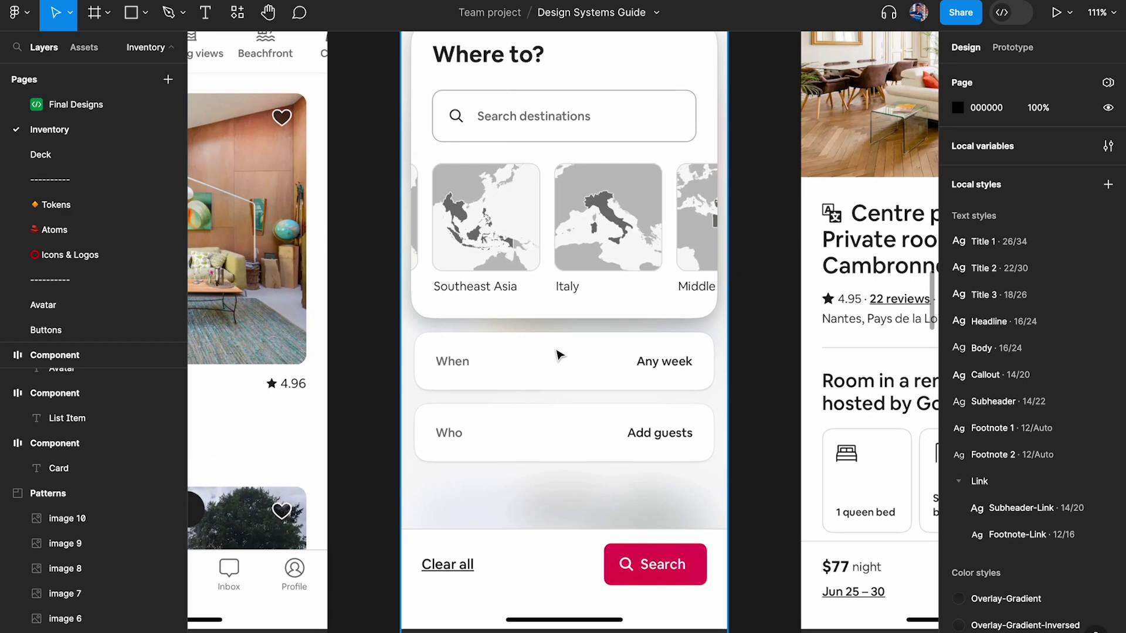
ctrl+scroll(557, 354, down, 3)
scroll(557, 364, up, 3)
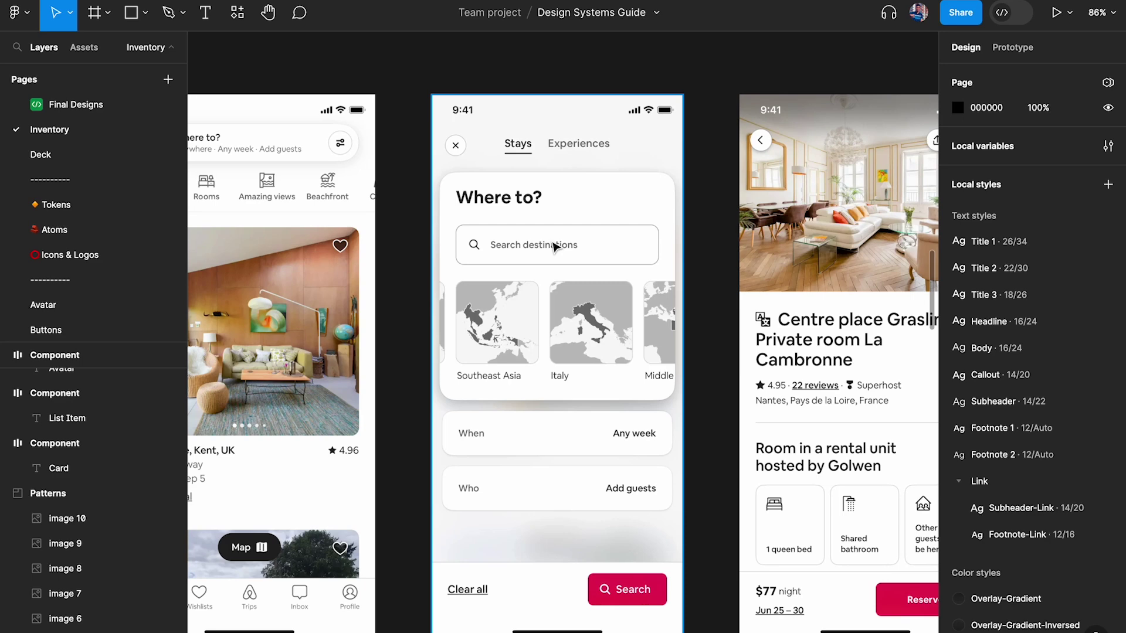
click(527, 283)
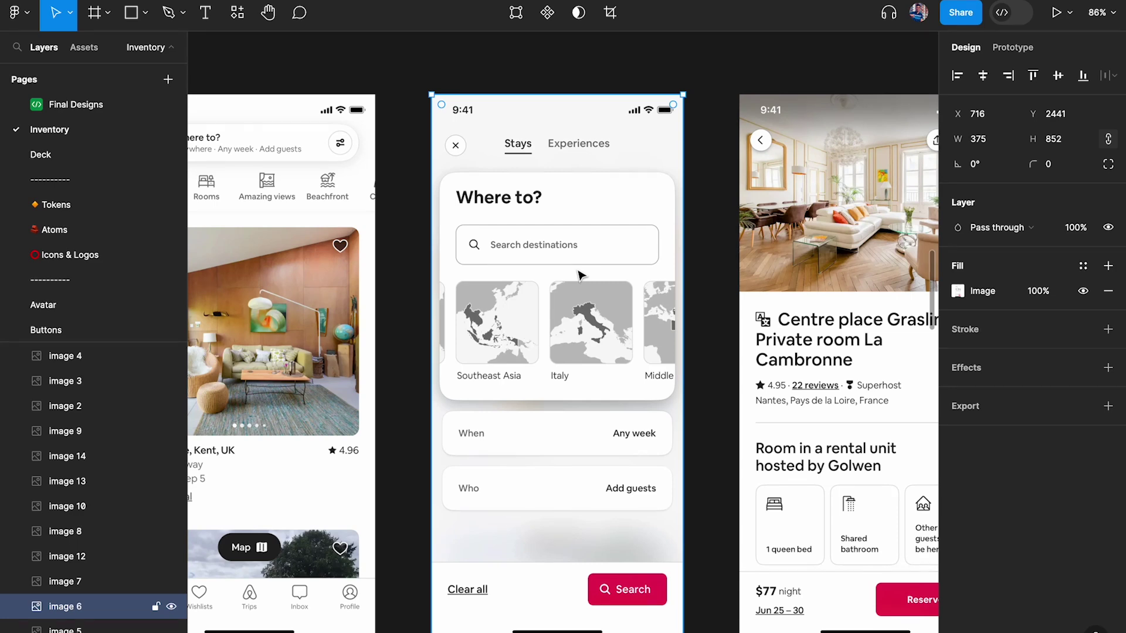
scroll(578, 276, down, 5)
ctrl+scroll(578, 276, down, 3)
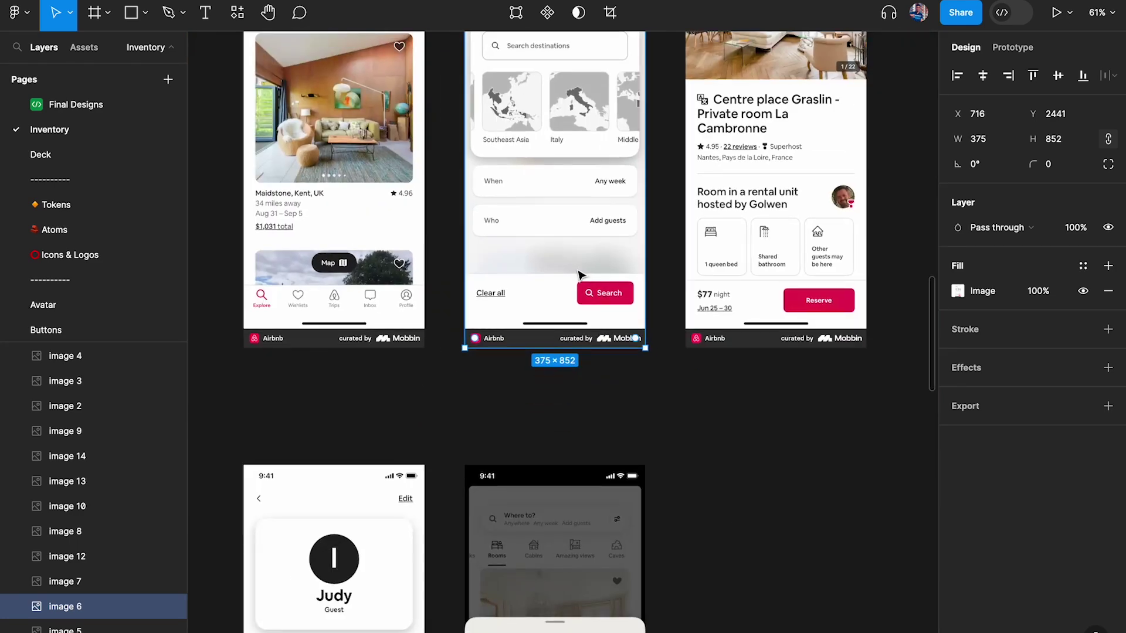
scroll(583, 274, down, 8)
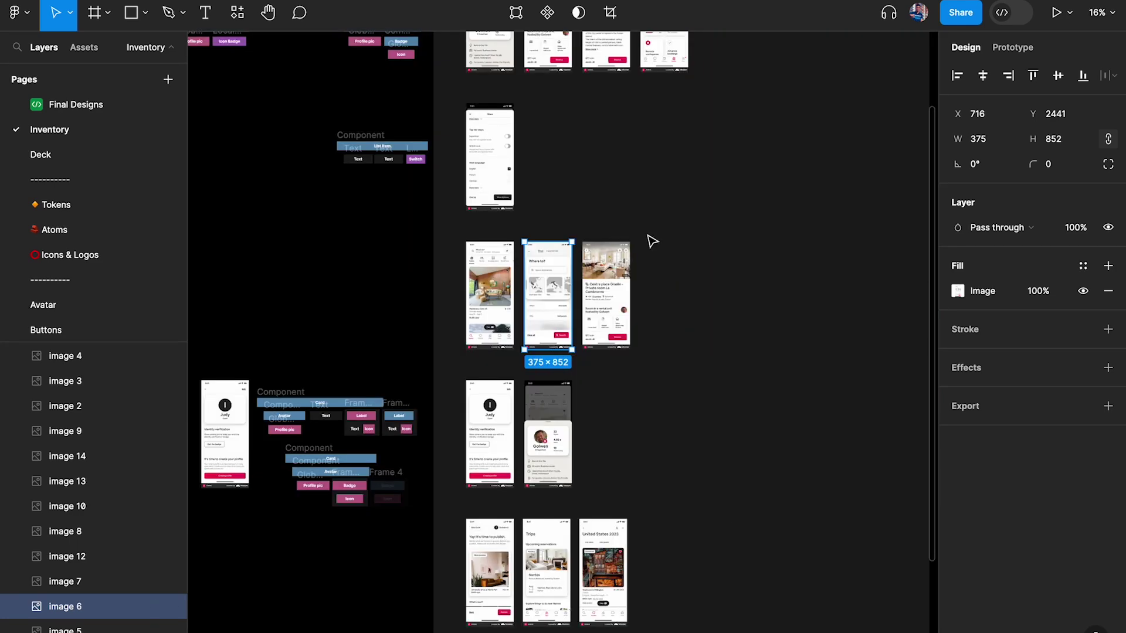